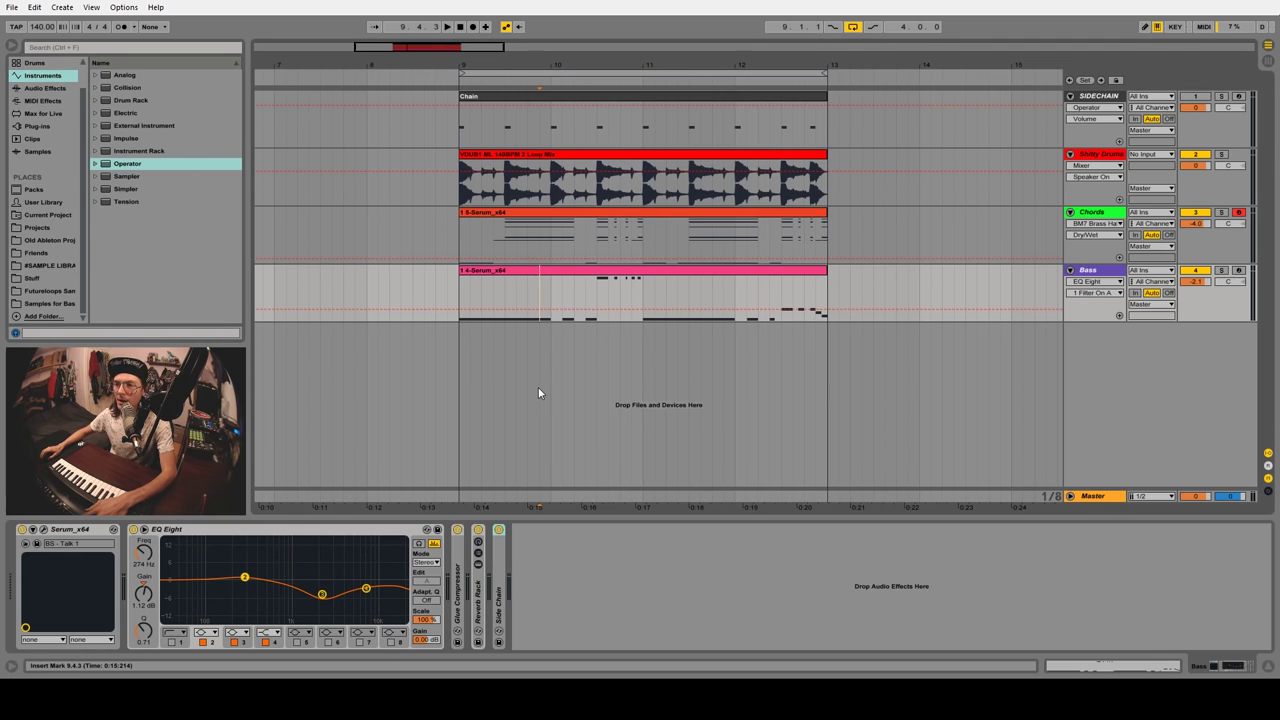
Place the insert marker at bar 9.1.1 in the Bass track lane
click(458, 280)
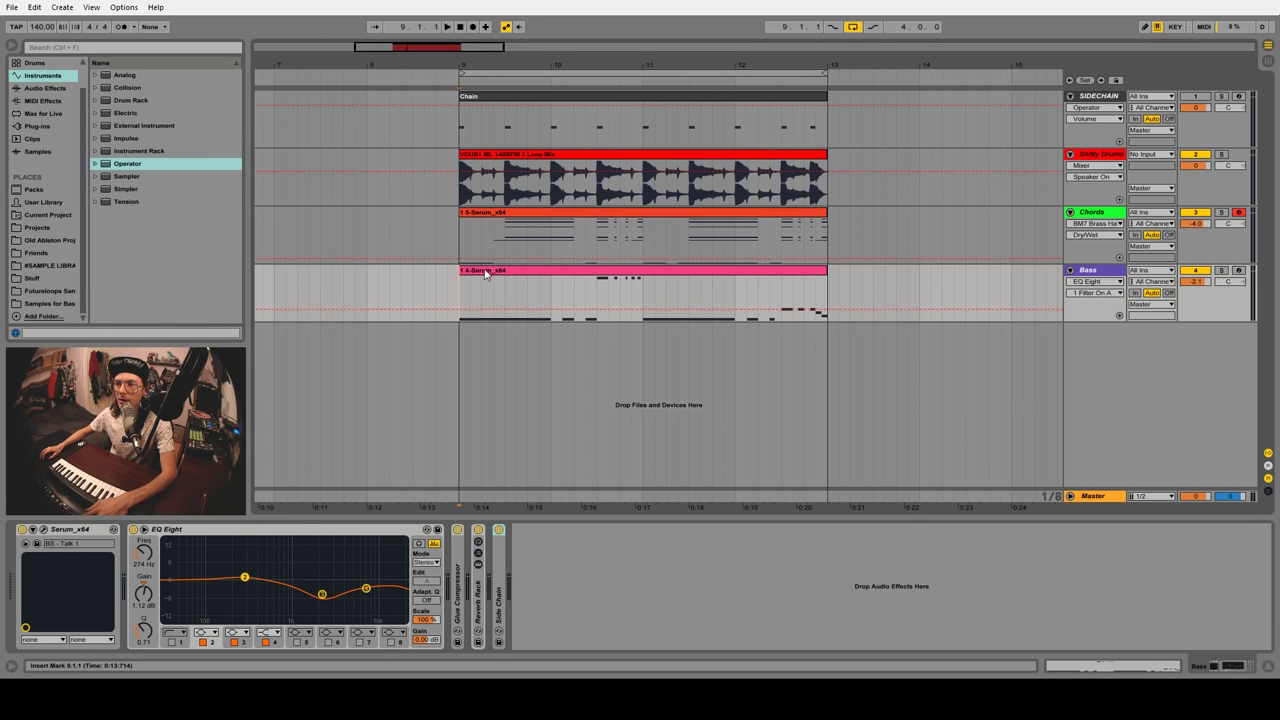
Play the four-bar section from bar 9 to hear the current full mix
scroll(481, 123, right, 3)
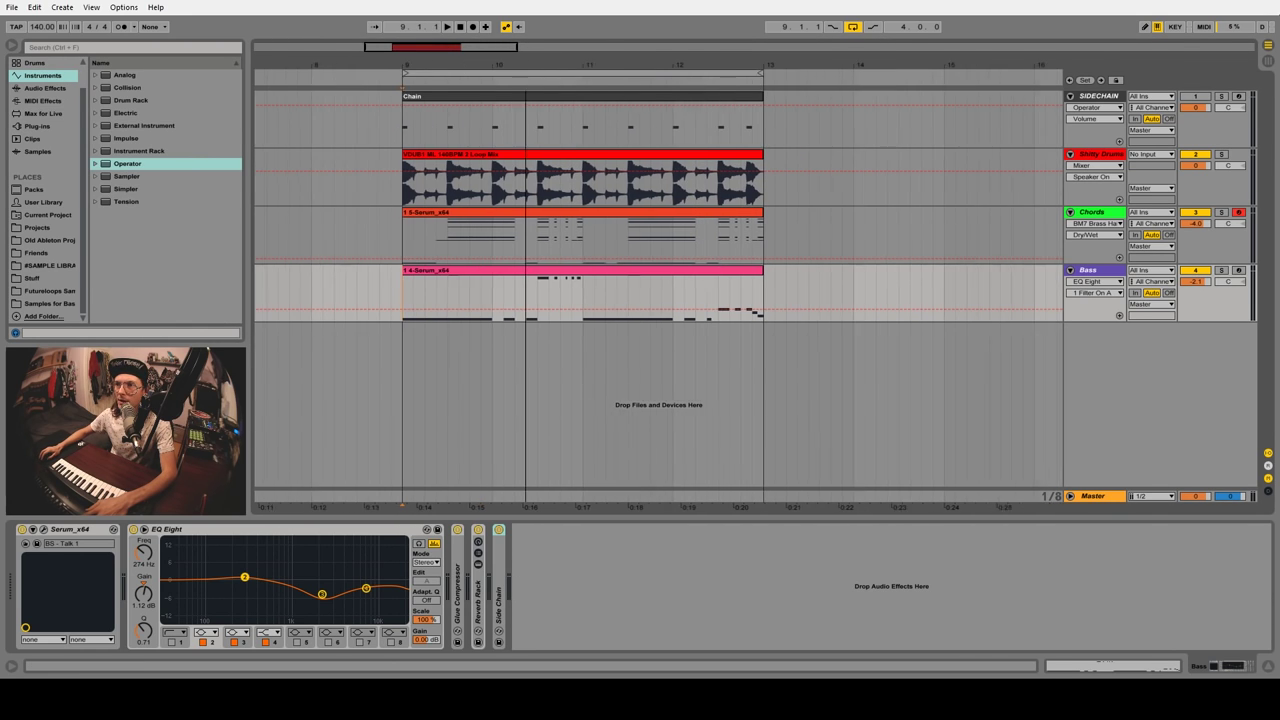
click(401, 200)
key(space)
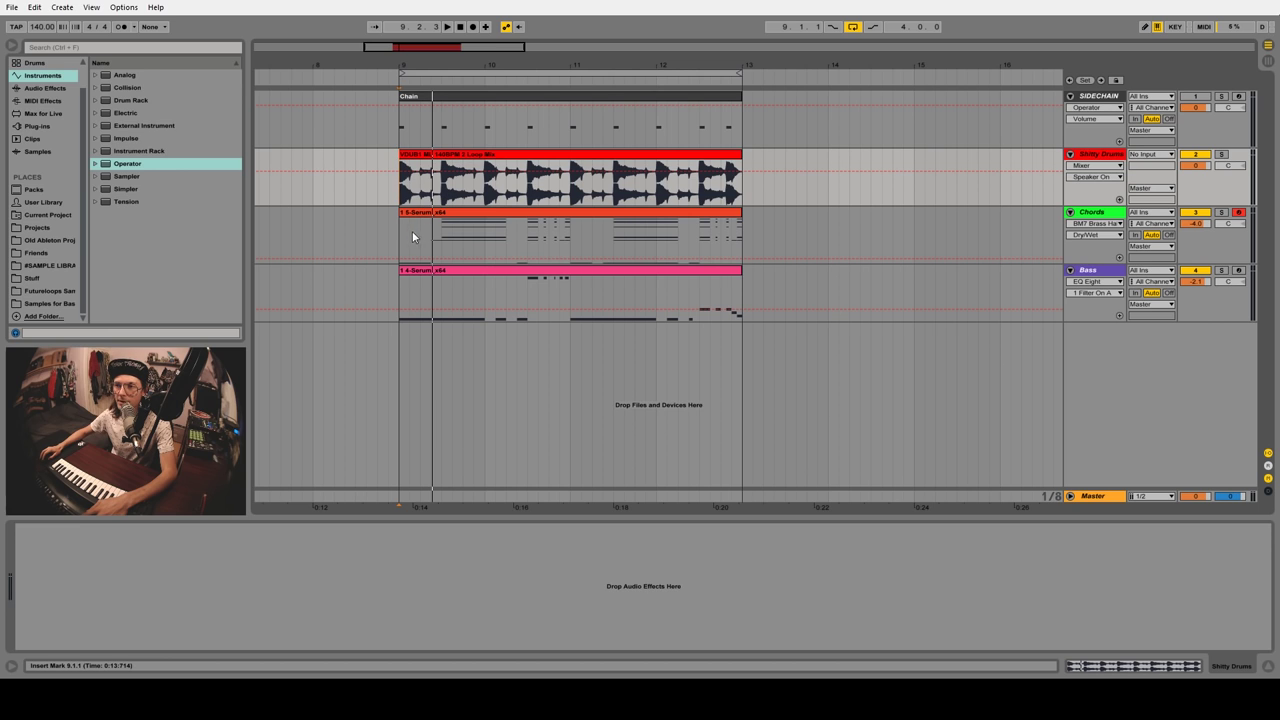
Inspect the Serum patches on the Chords and Bass tracks
click(1091, 214)
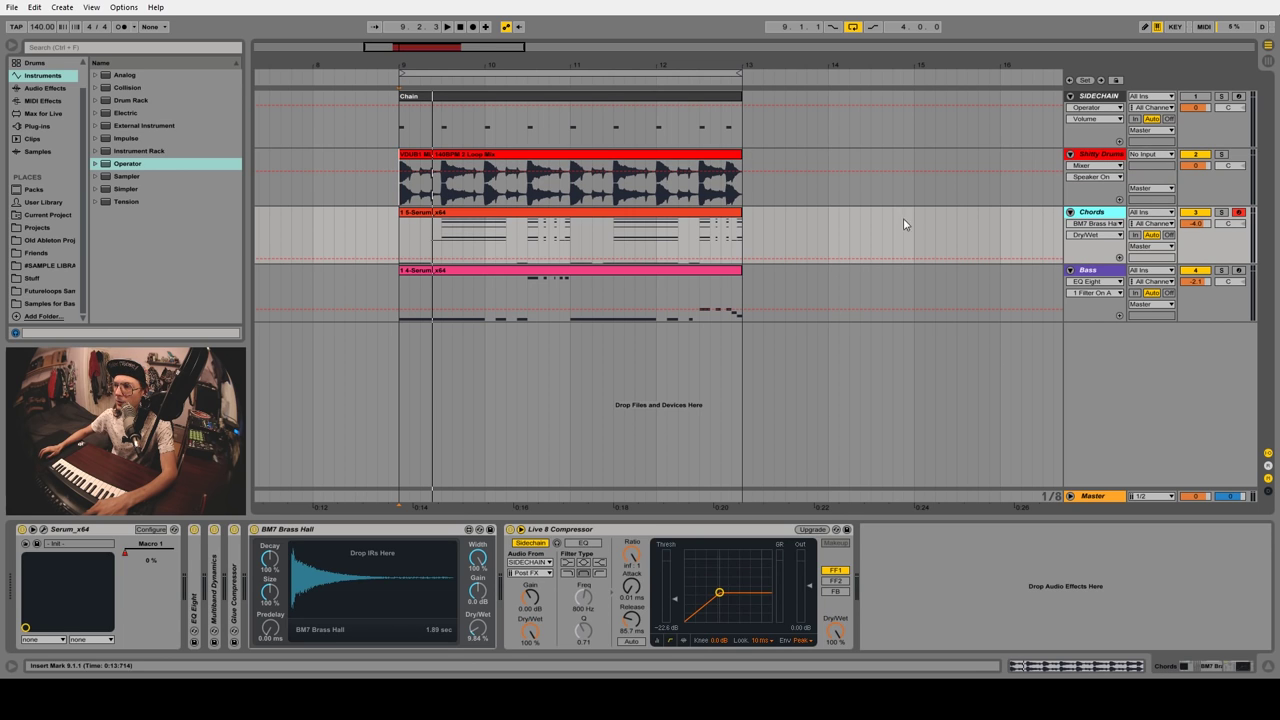
click(43, 530)
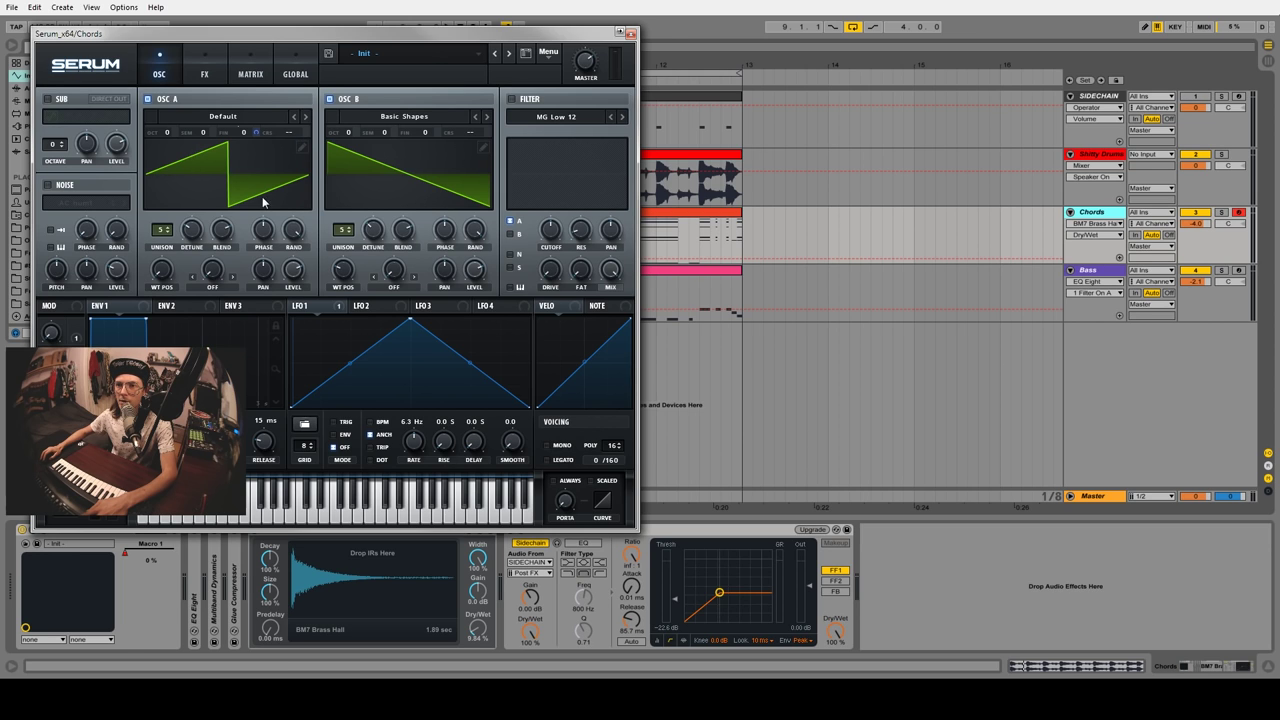
click(630, 34)
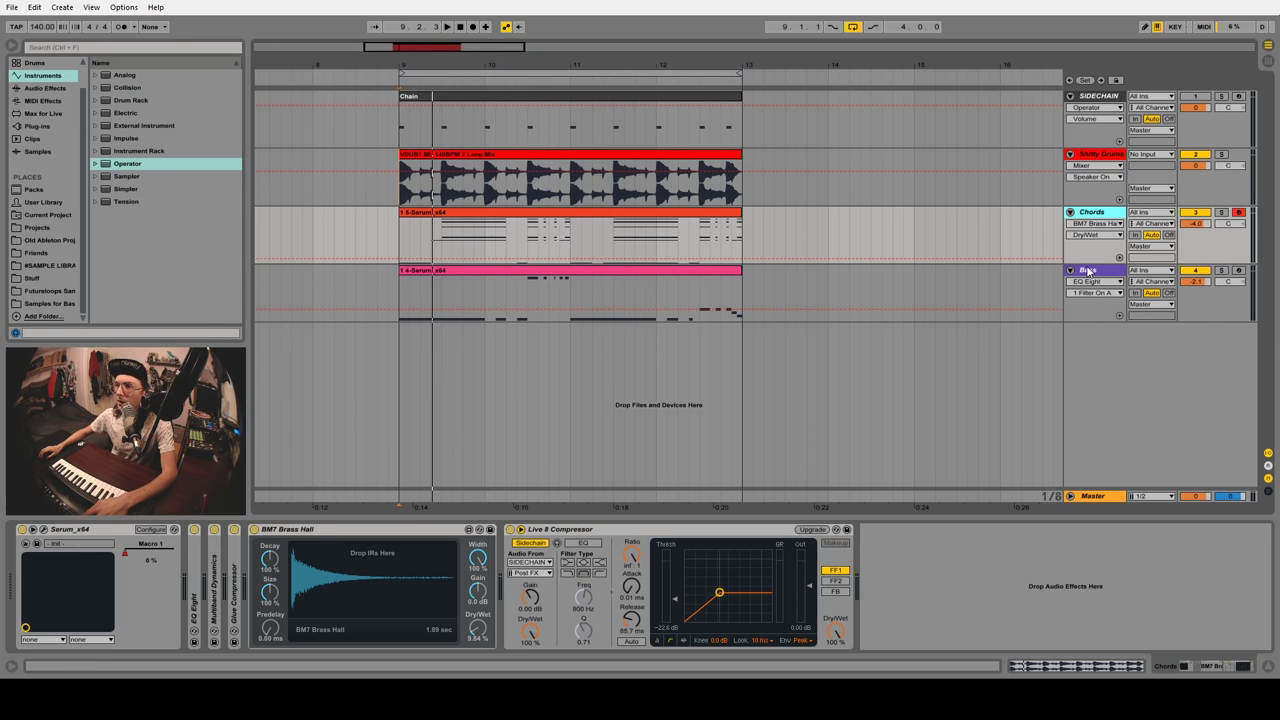
click(986, 300)
click(43, 531)
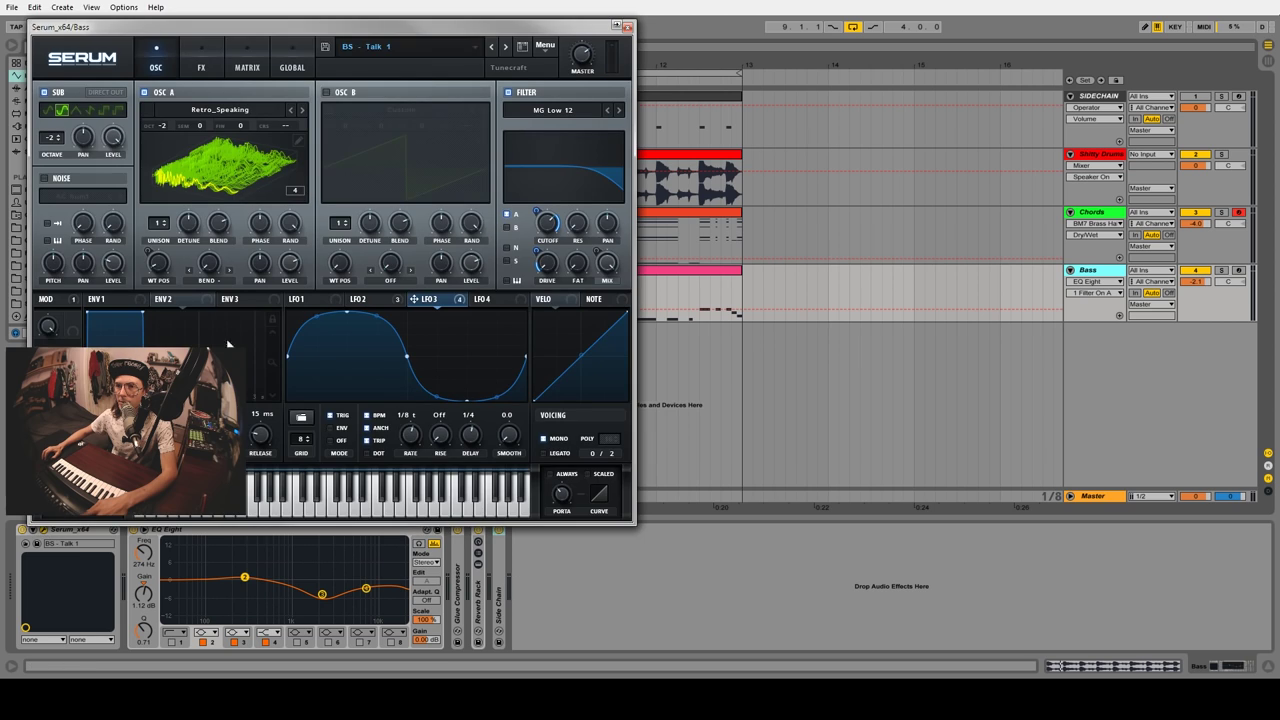
Arm the Bass track for keyboard input and add a new Operator track
click(1238, 271)
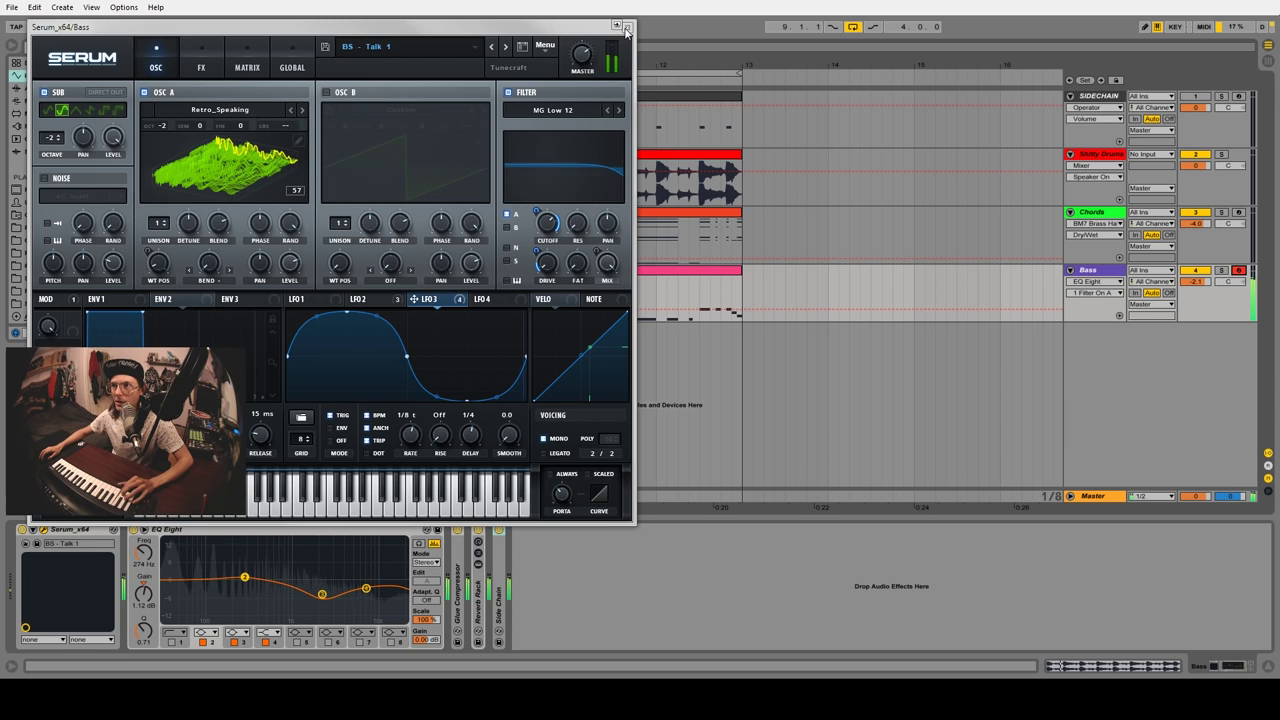
key(ctrl+alt+p)
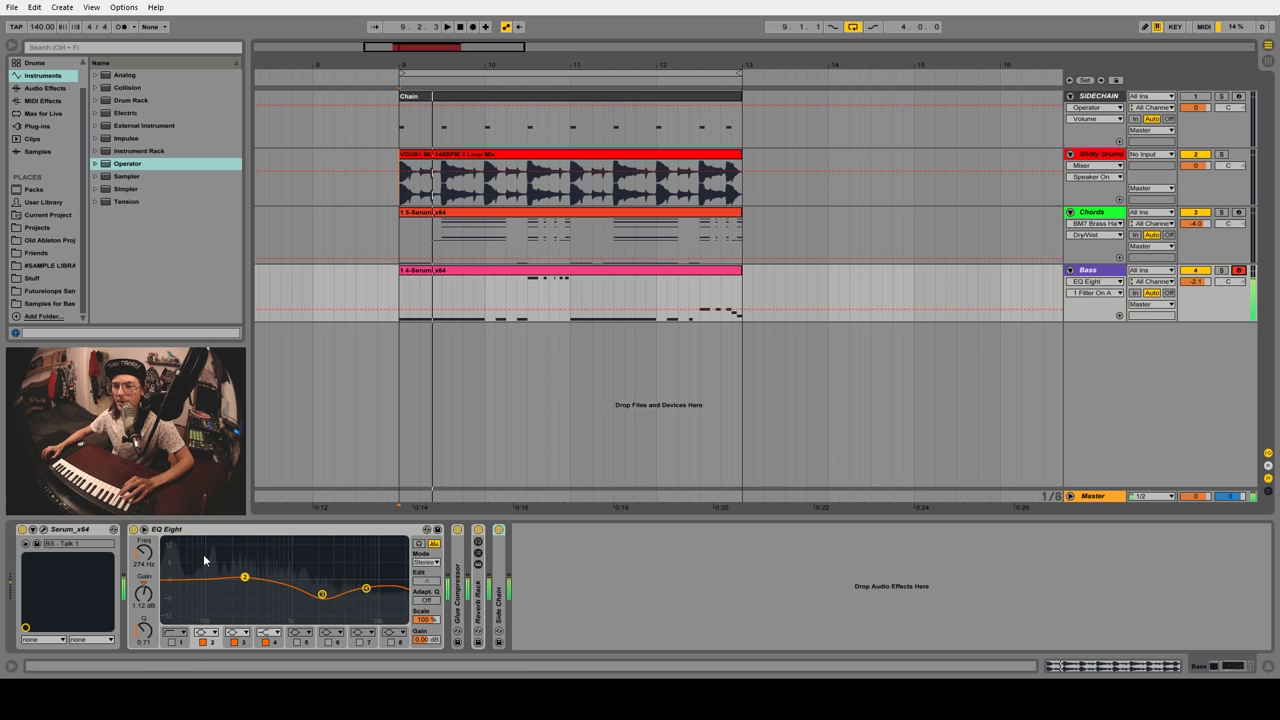
click(42, 530)
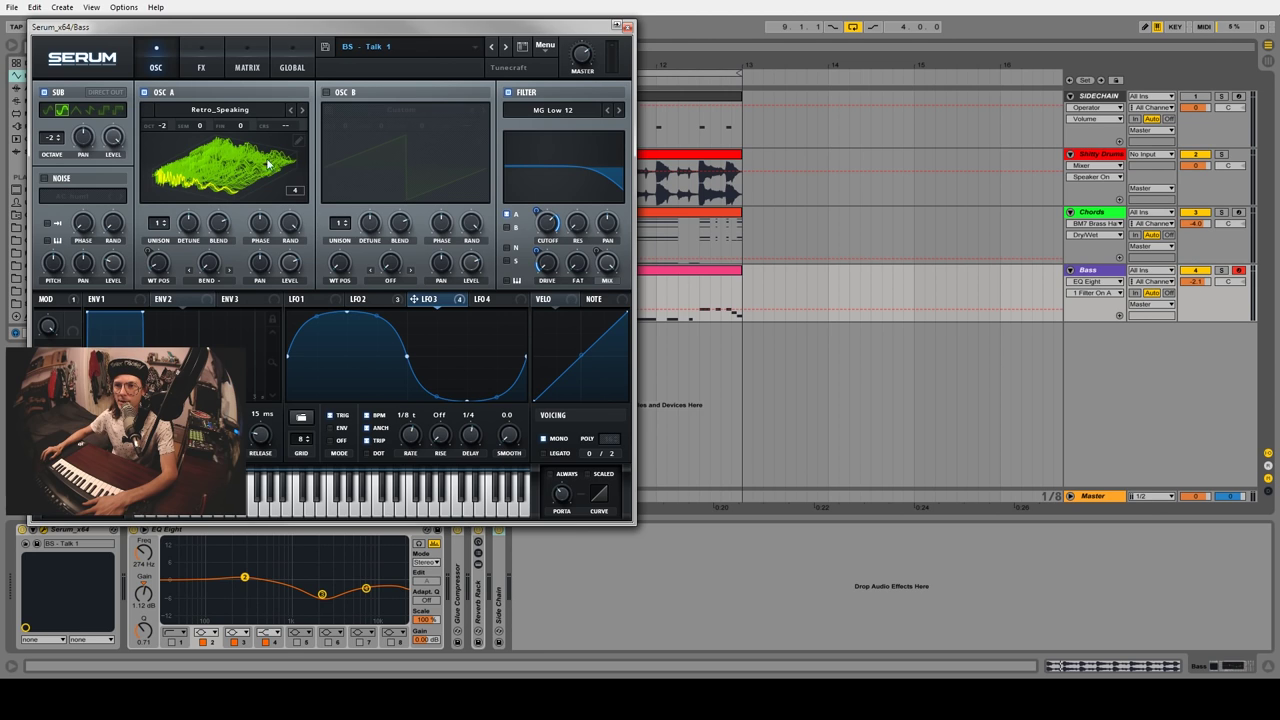
click(627, 28)
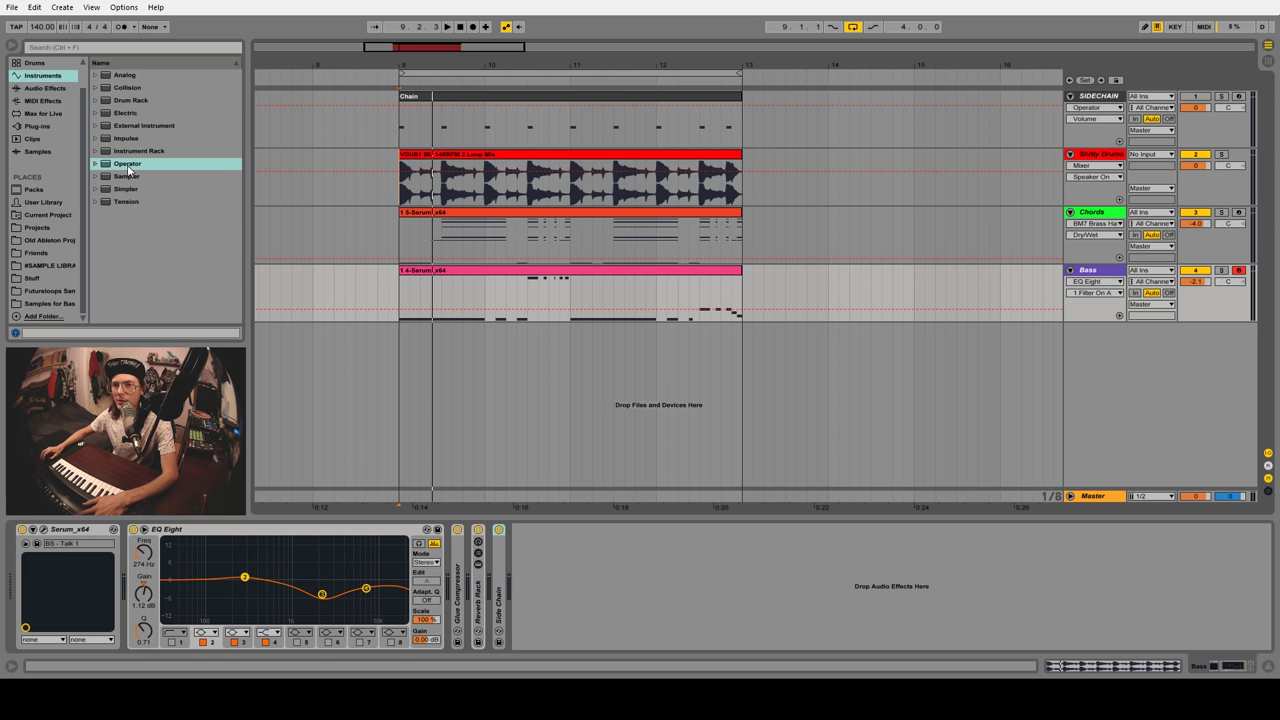
drag(128, 170, 455, 345)
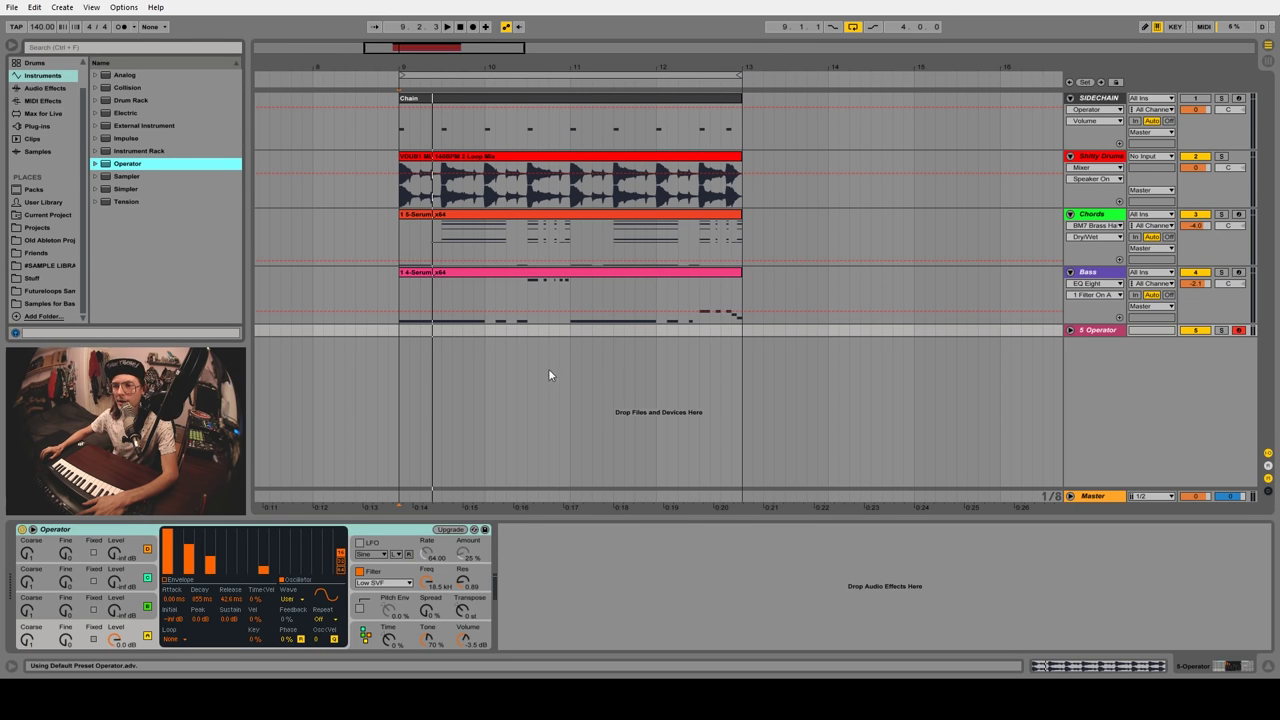
Rename the new Operator track 'Sub' and colour it purple
right_click(1089, 340)
click(1130, 390)
text(S)
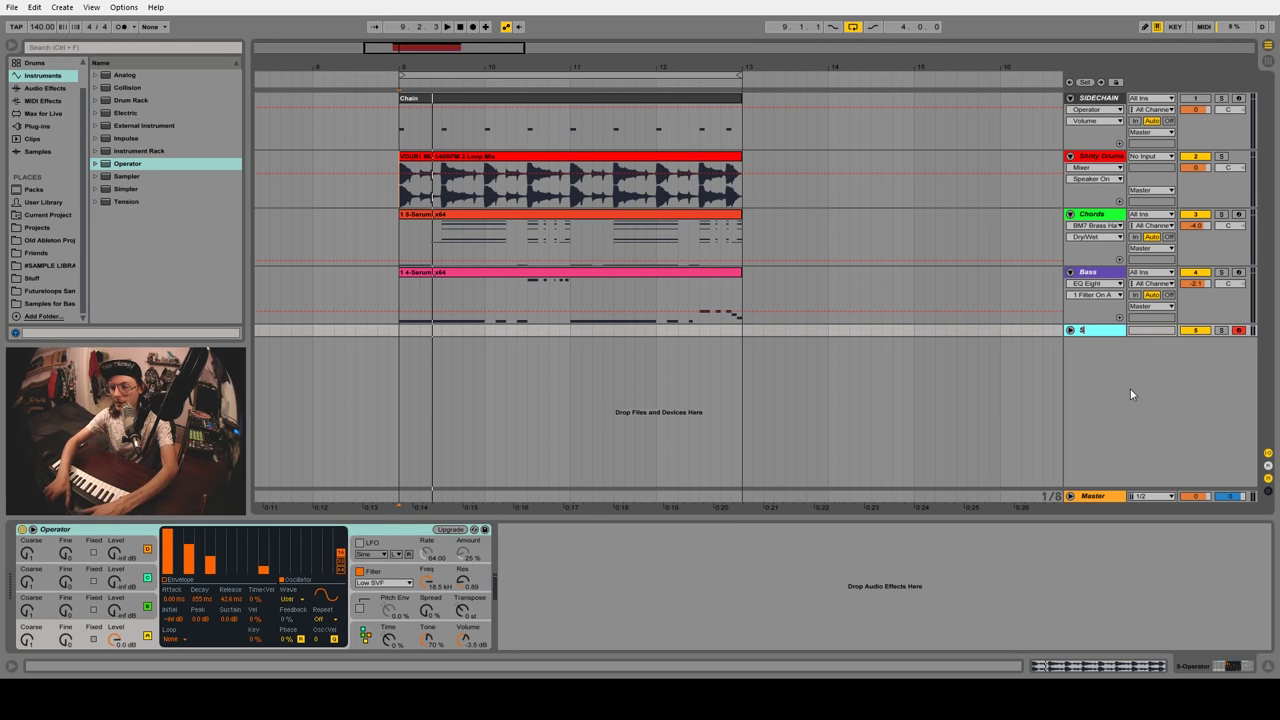
text(ub)
key(Return)
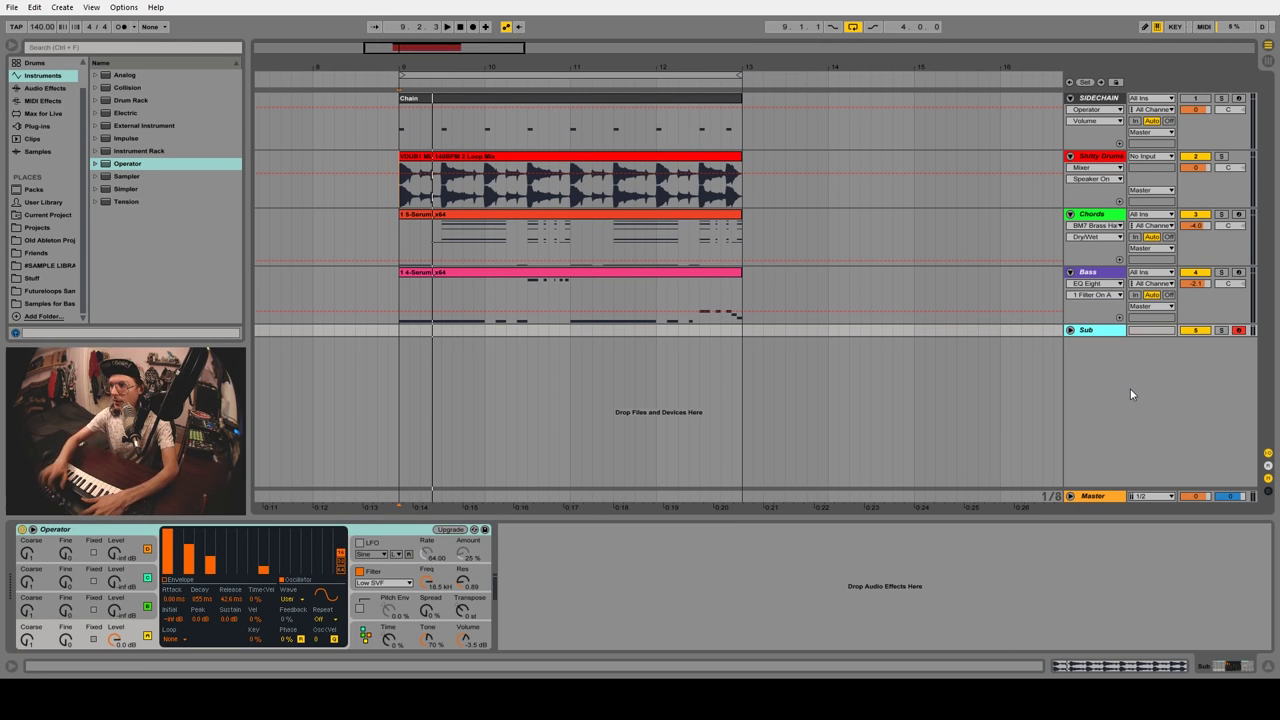
right_click(1093, 336)
click(1205, 494)
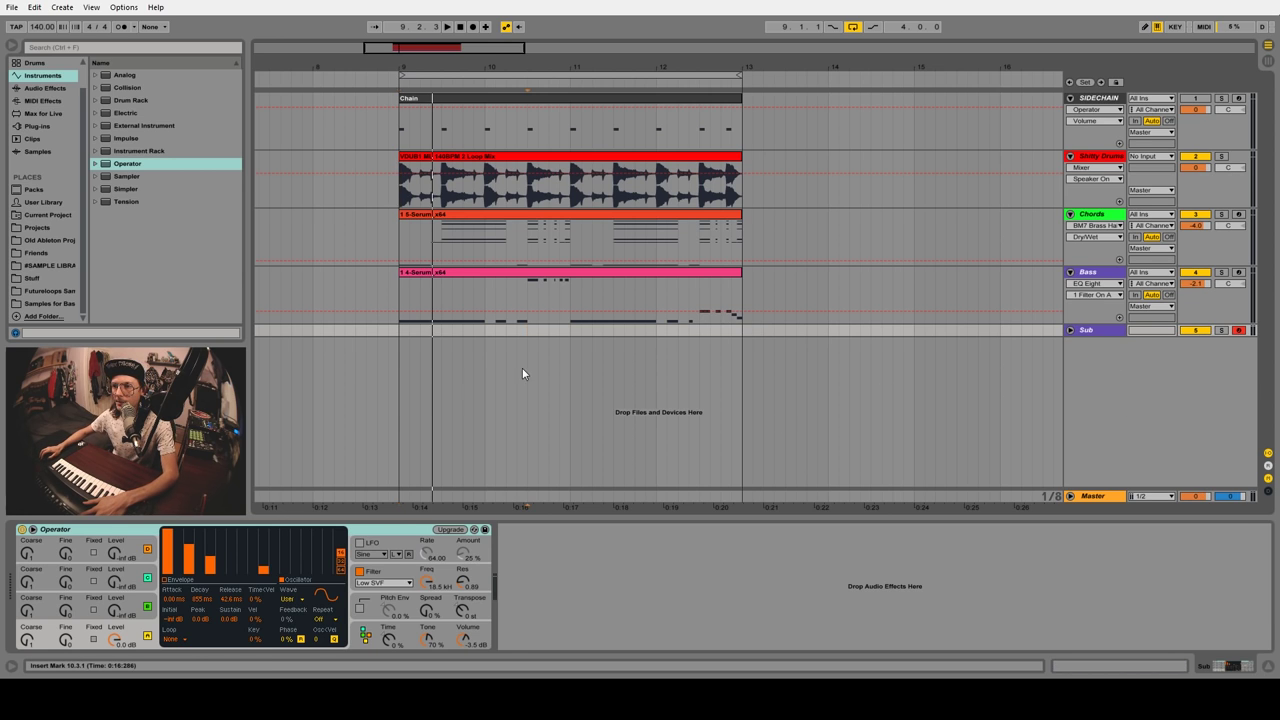
Copy the bass clip onto the soloed Sub track and open its notes
drag(556, 273, 562, 330)
click(1068, 331)
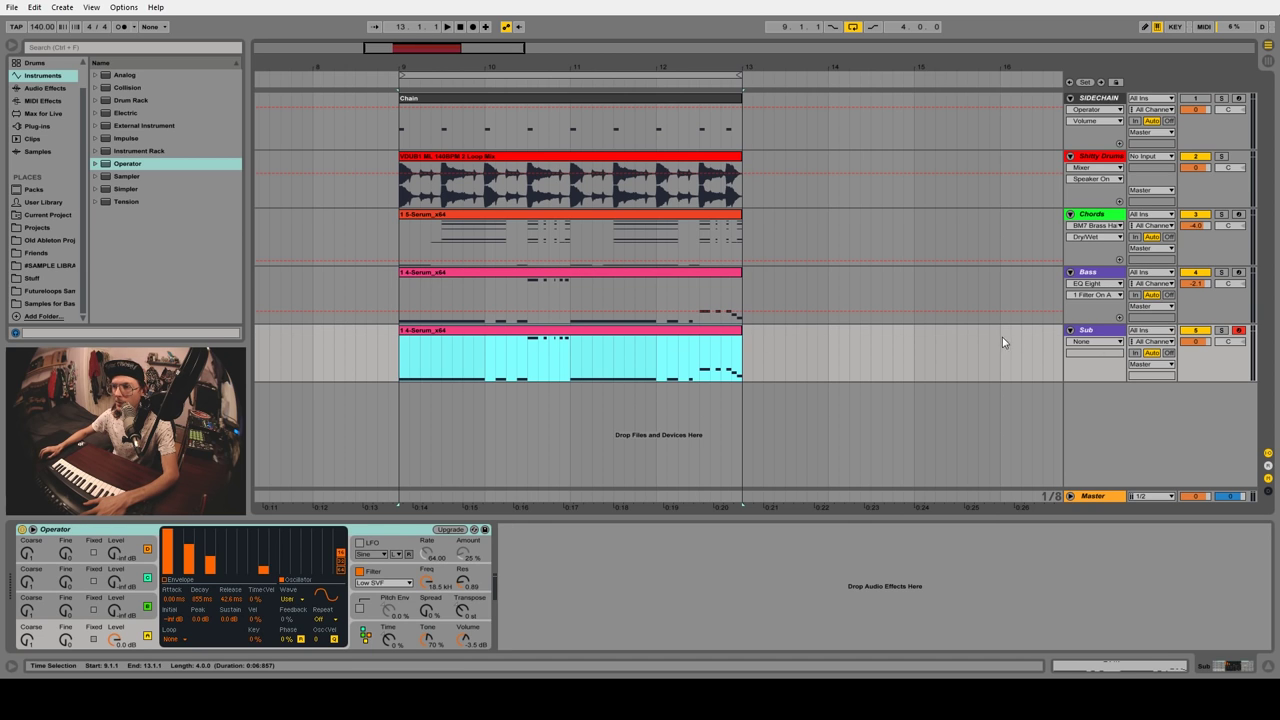
click(1221, 330)
click(436, 331)
key(space)
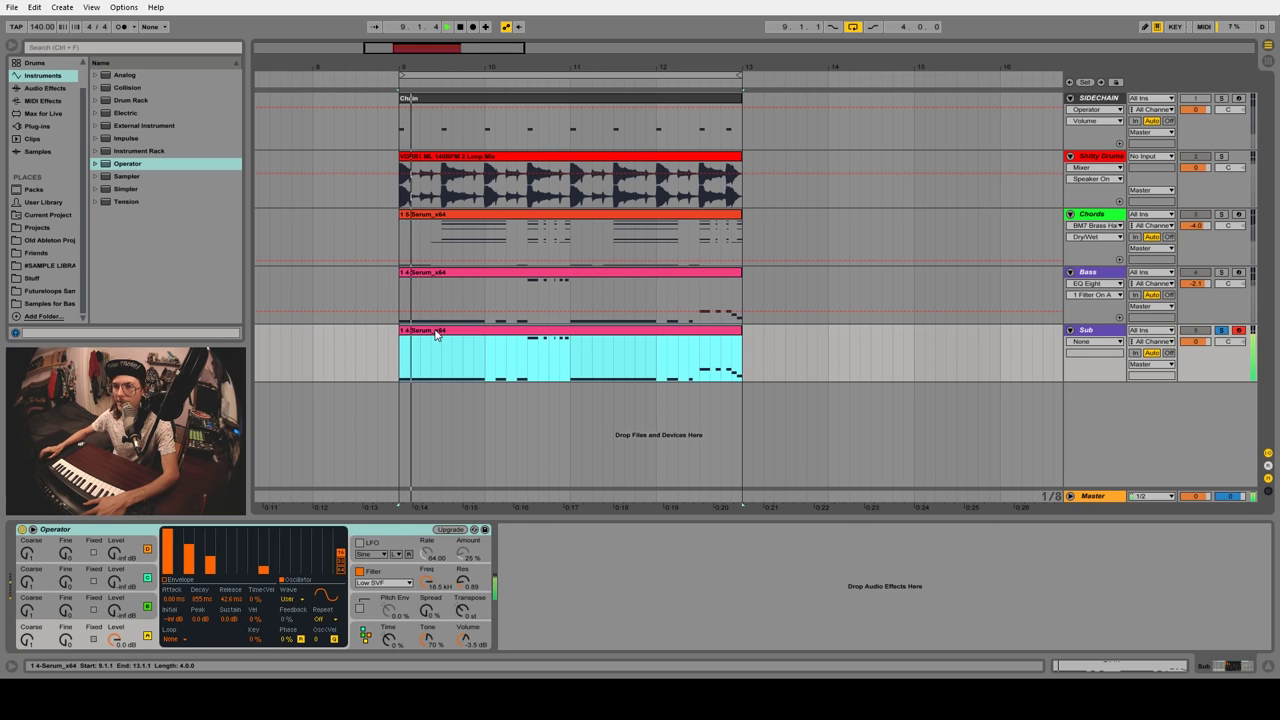
double_click(436, 335)
key(space)
Transpose all the Sub clip's notes down two octaves to E0–E1
key(ctrl+a)
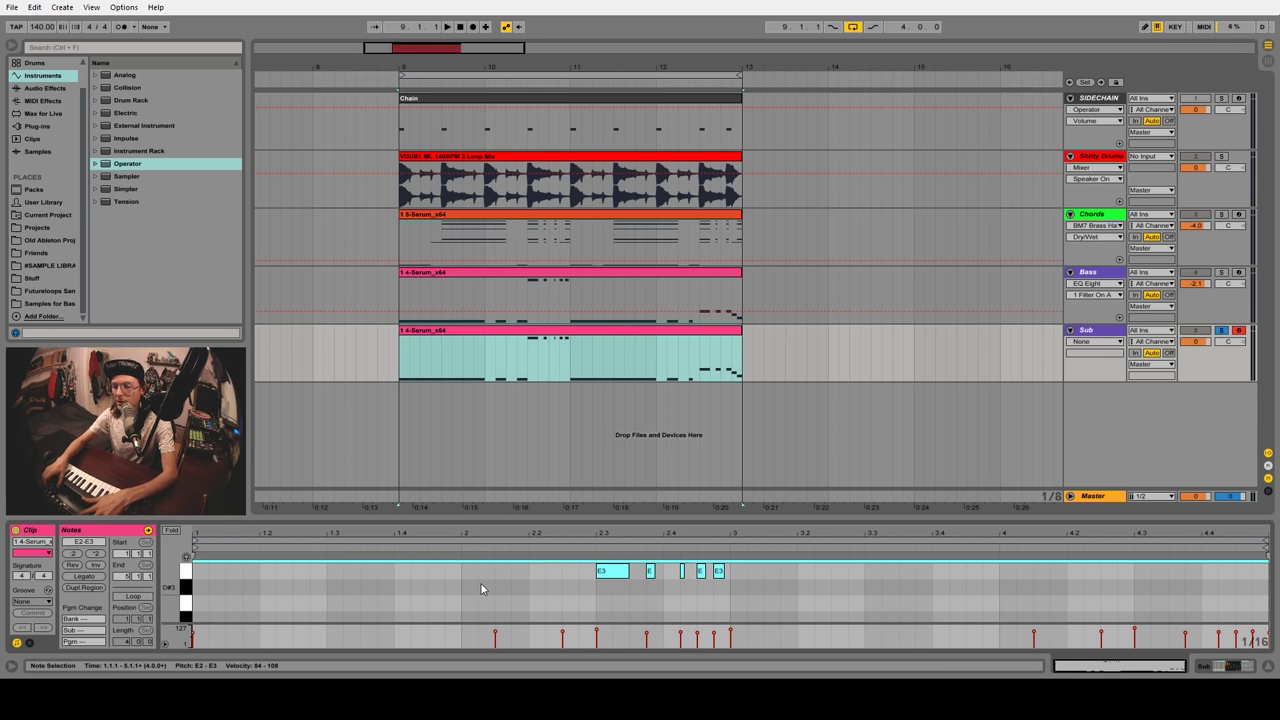
key(shift+Down)
key(space)
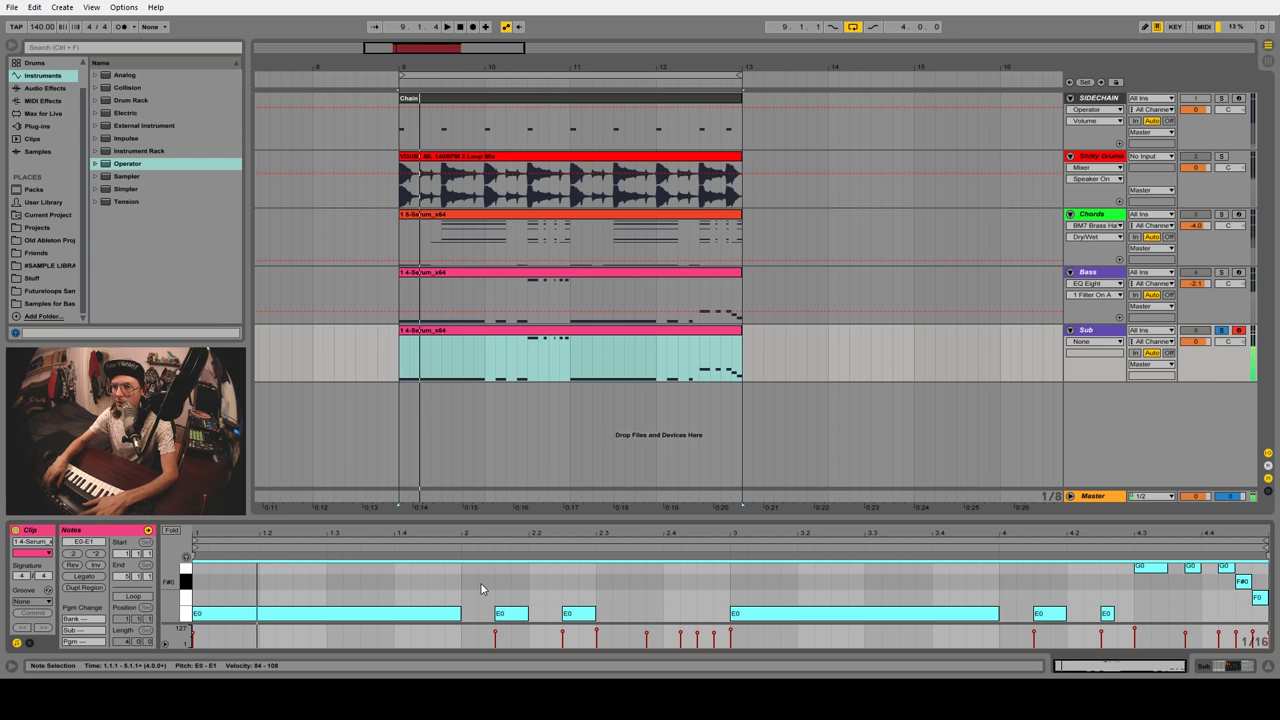
key(shift+Up)
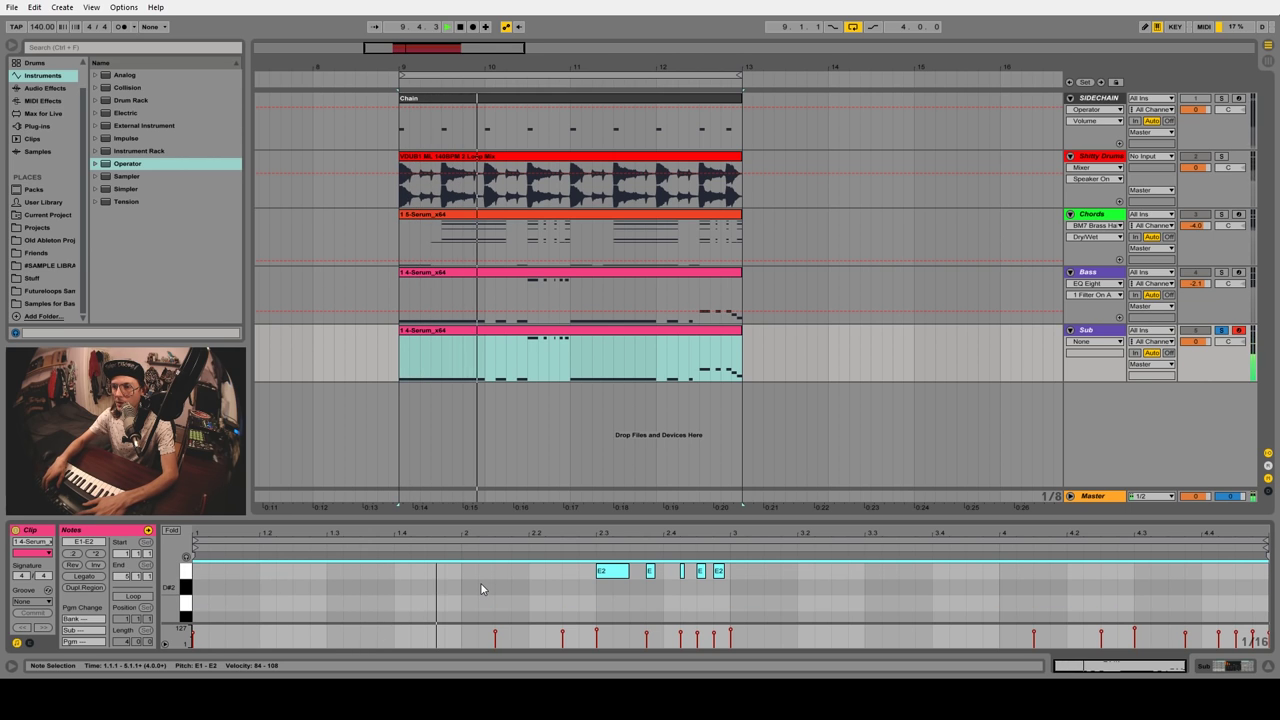
key(shift+Down)
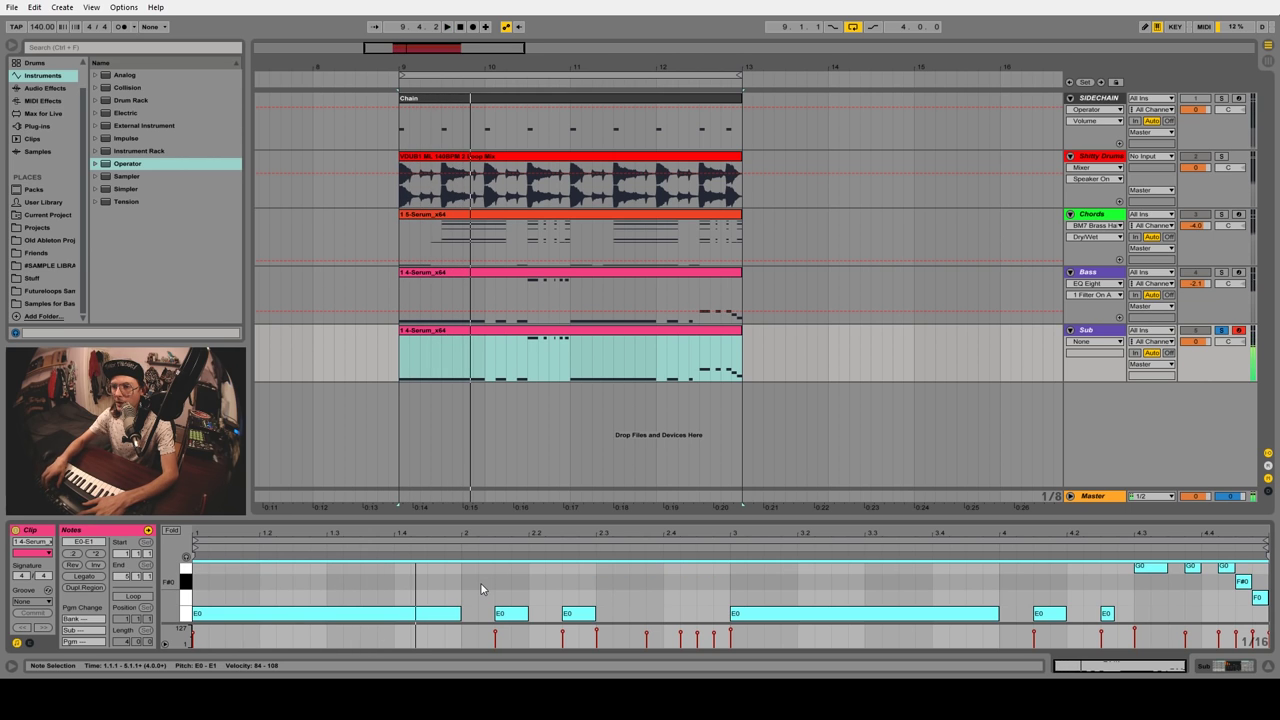
key(space)
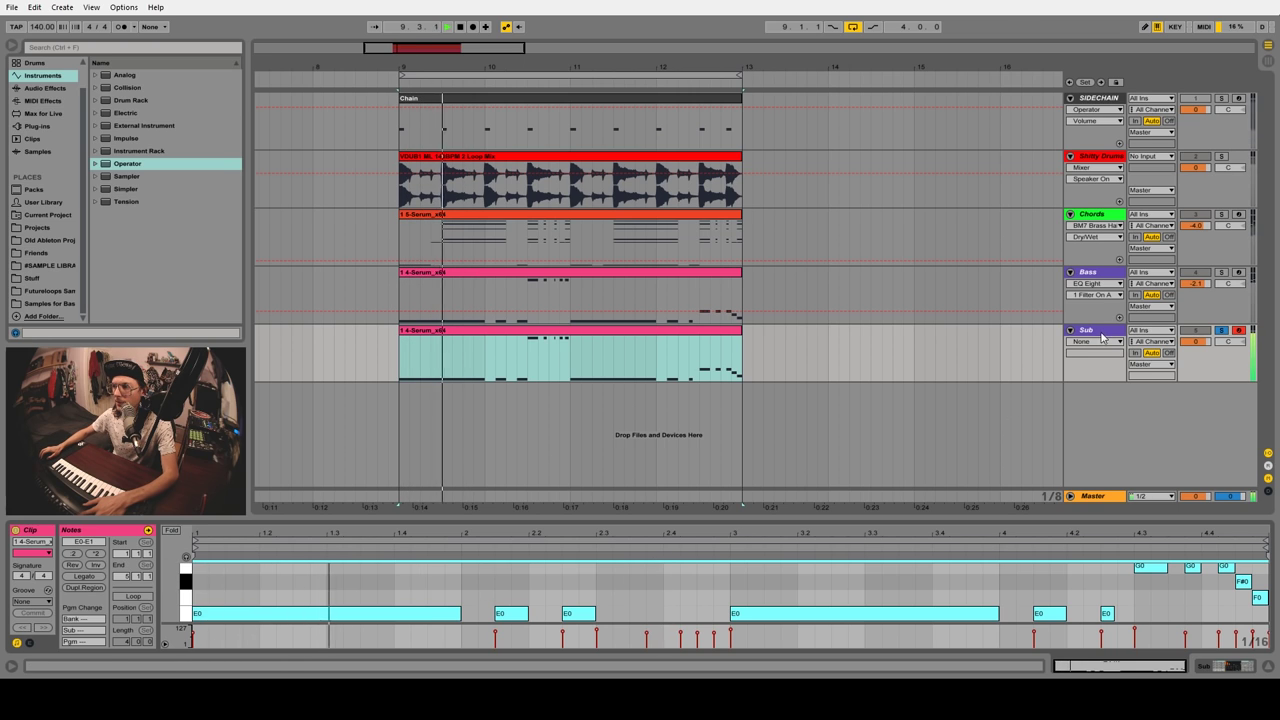
click(1104, 338)
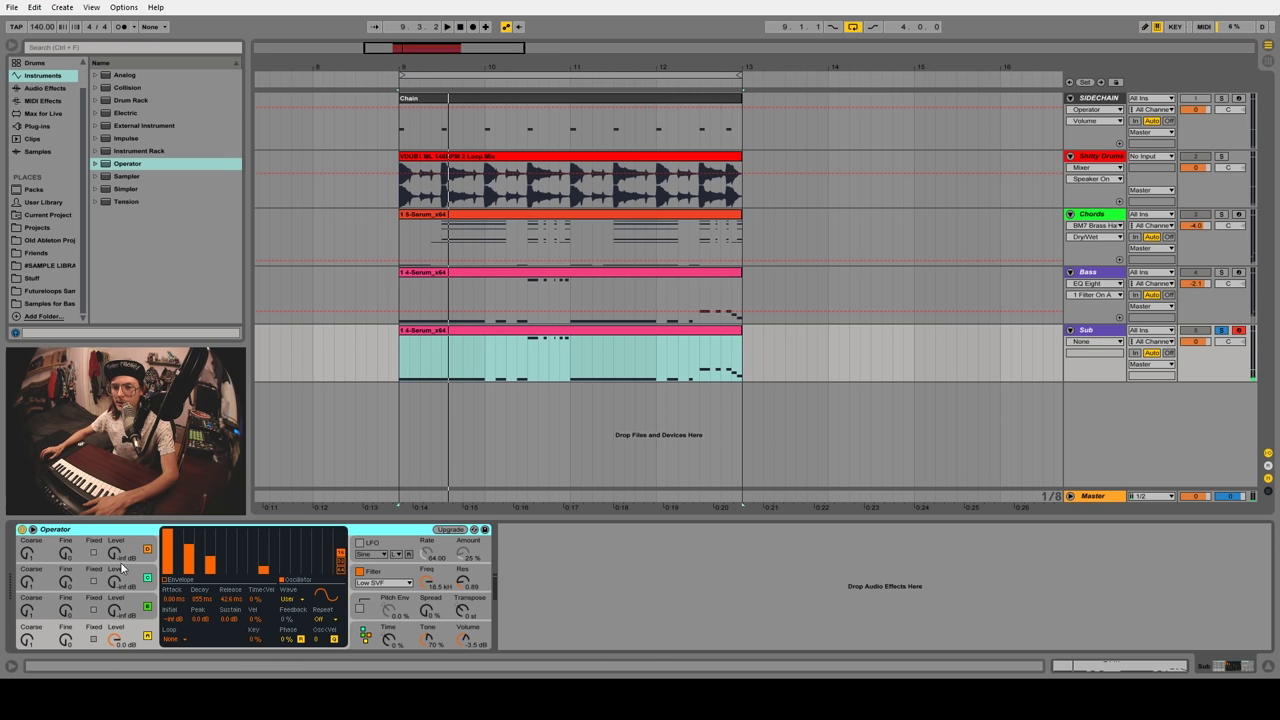
Set the Sub Operator's oscillator wave to Sin and audition the sine sub
click(299, 600)
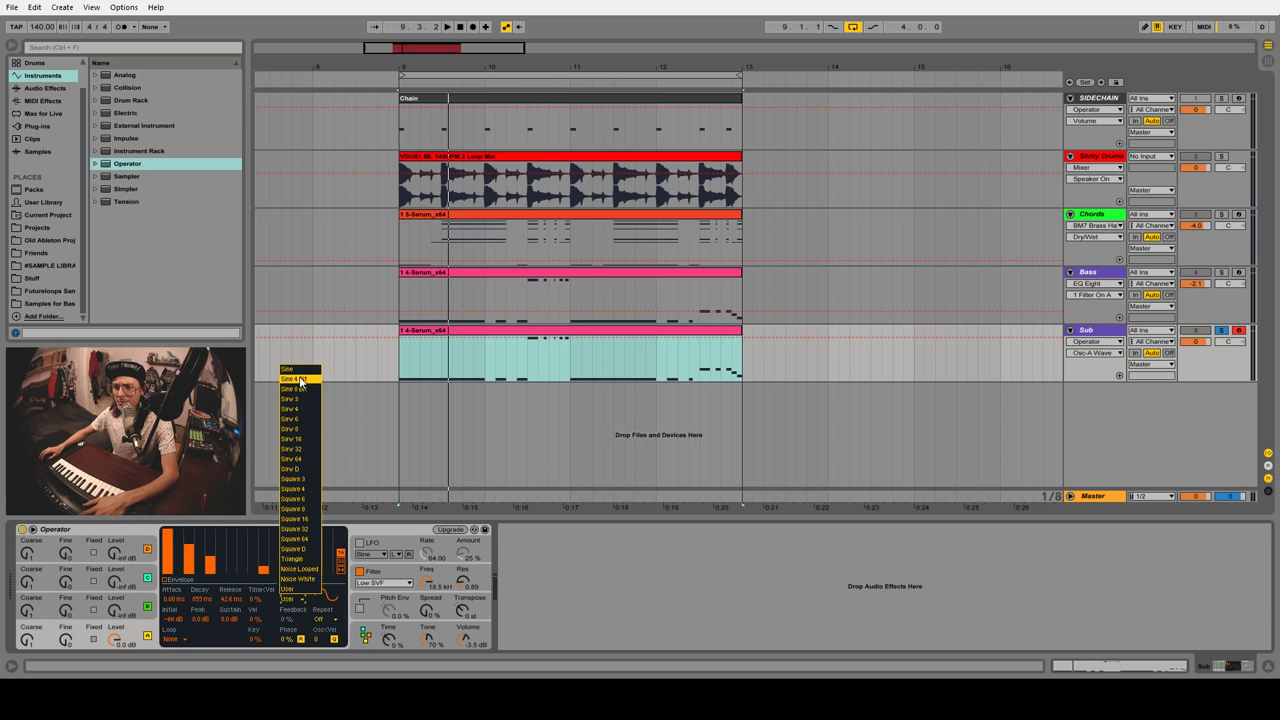
click(298, 381)
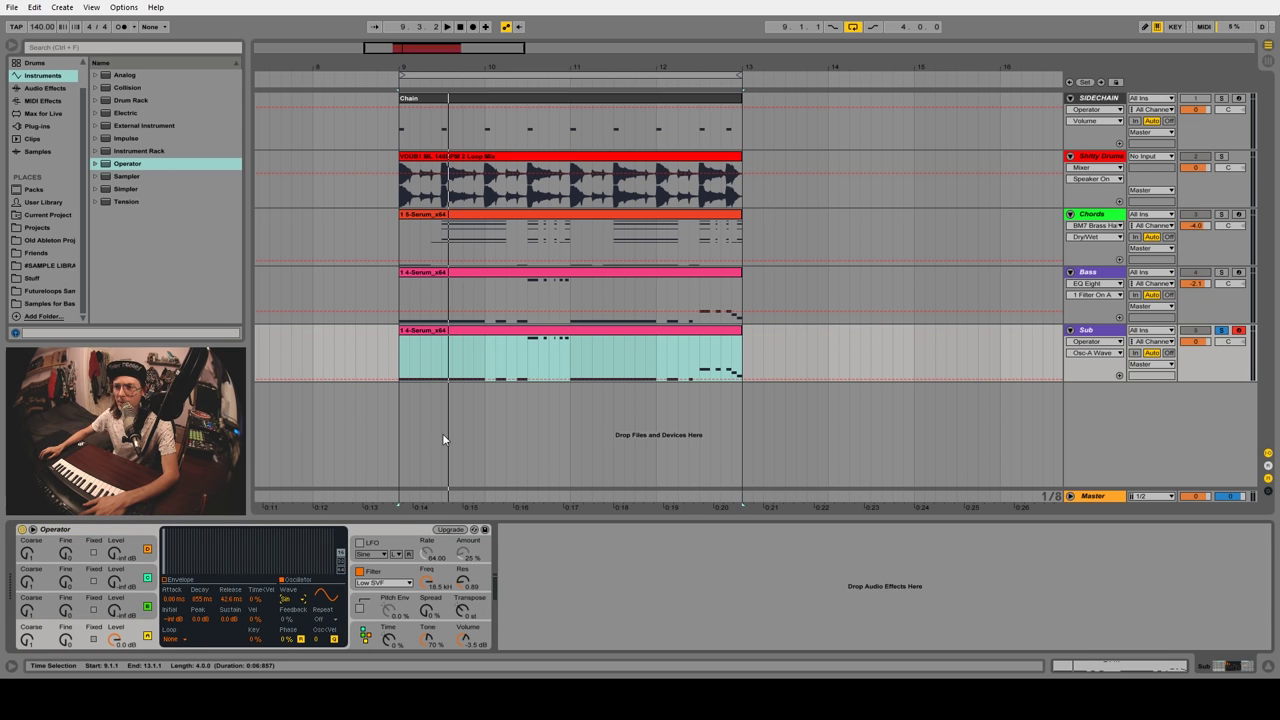
key(space)
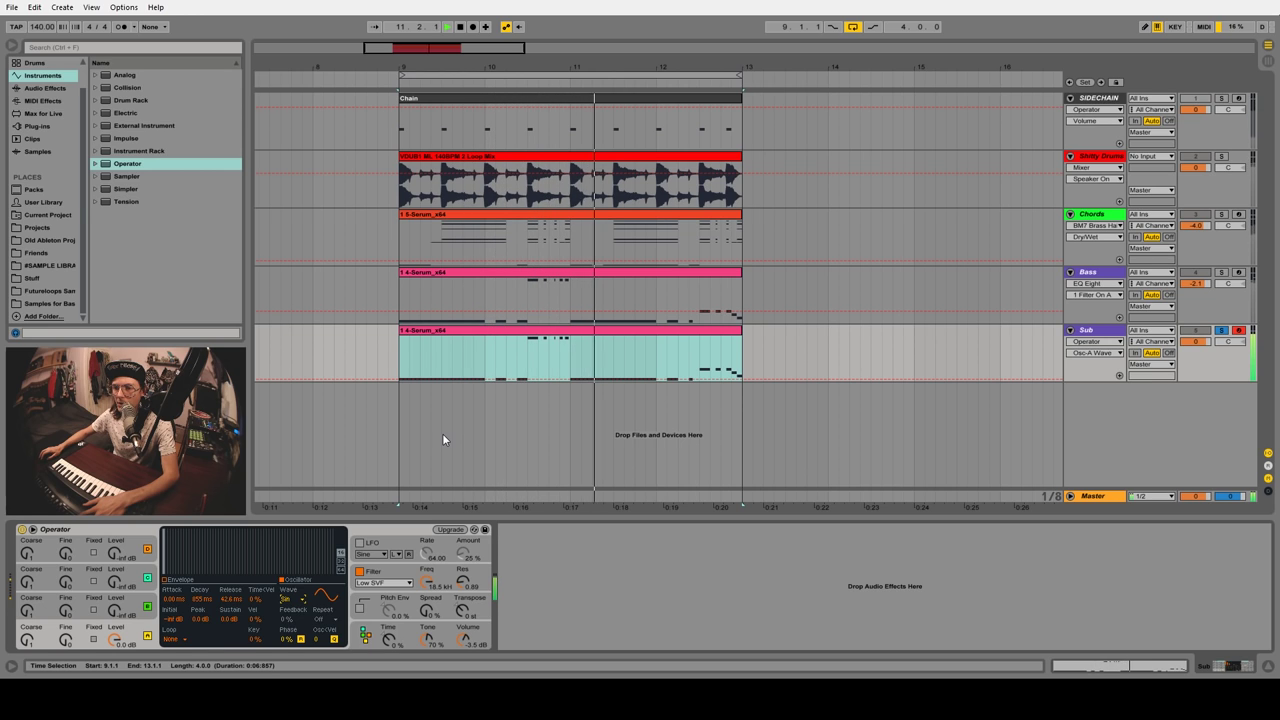
key(space)
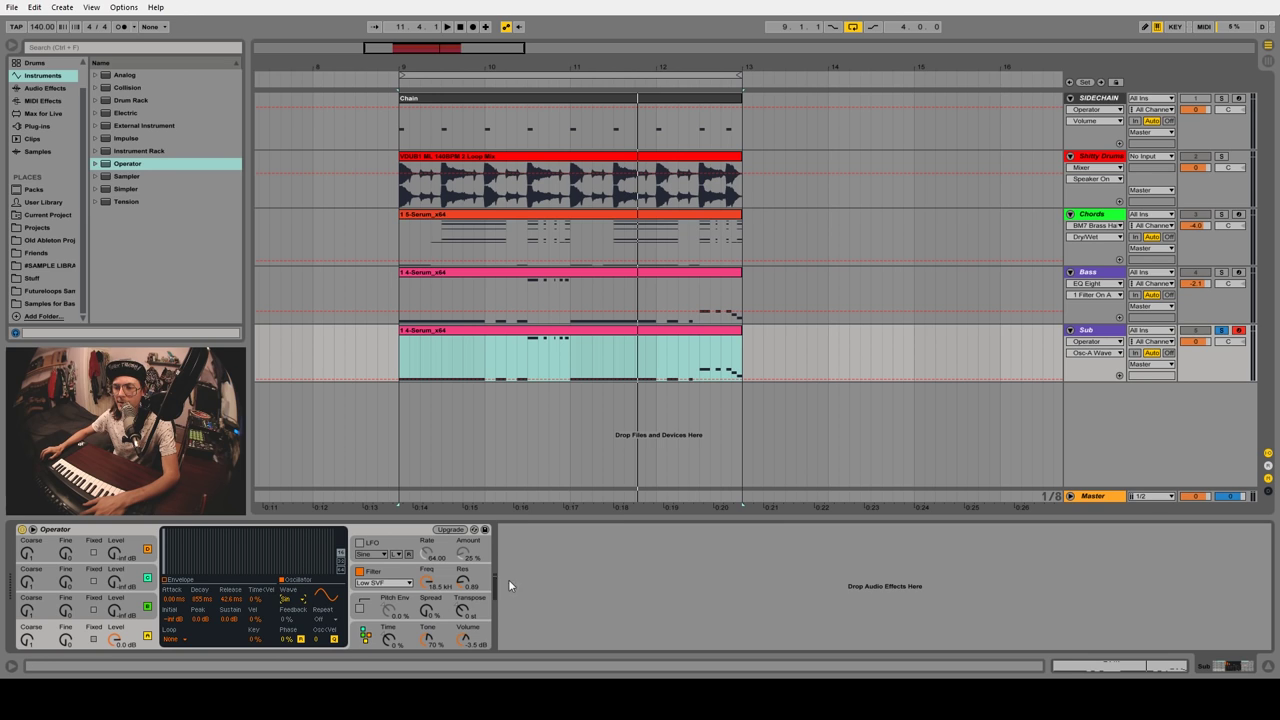
click(48, 89)
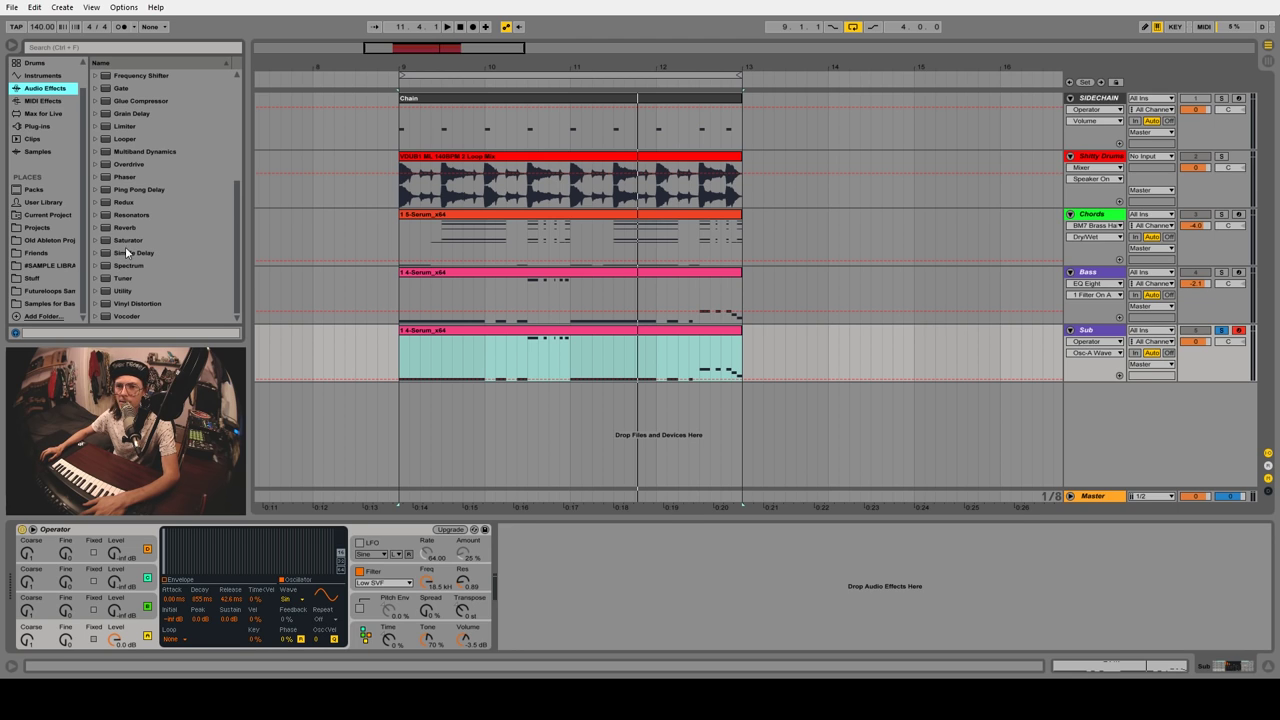
Add EQ Eight after Operator on the Sub track
scroll(180, 198, up, 5)
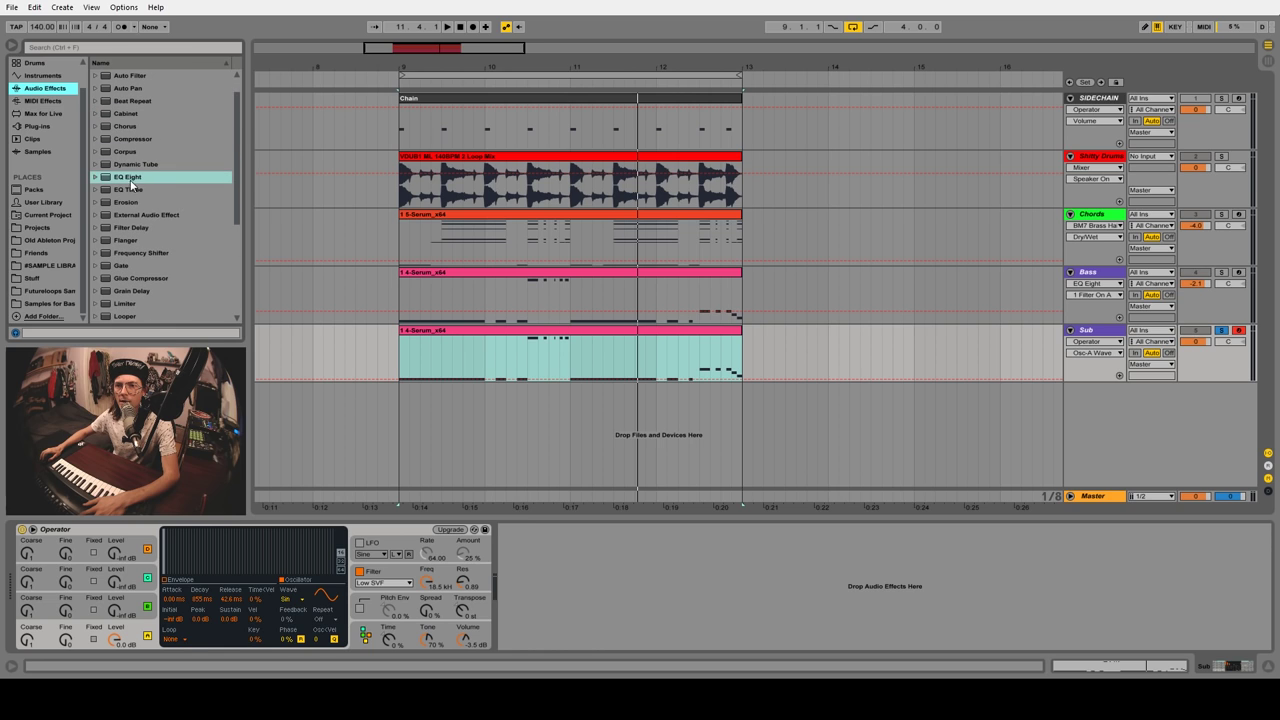
drag(165, 180, 590, 578)
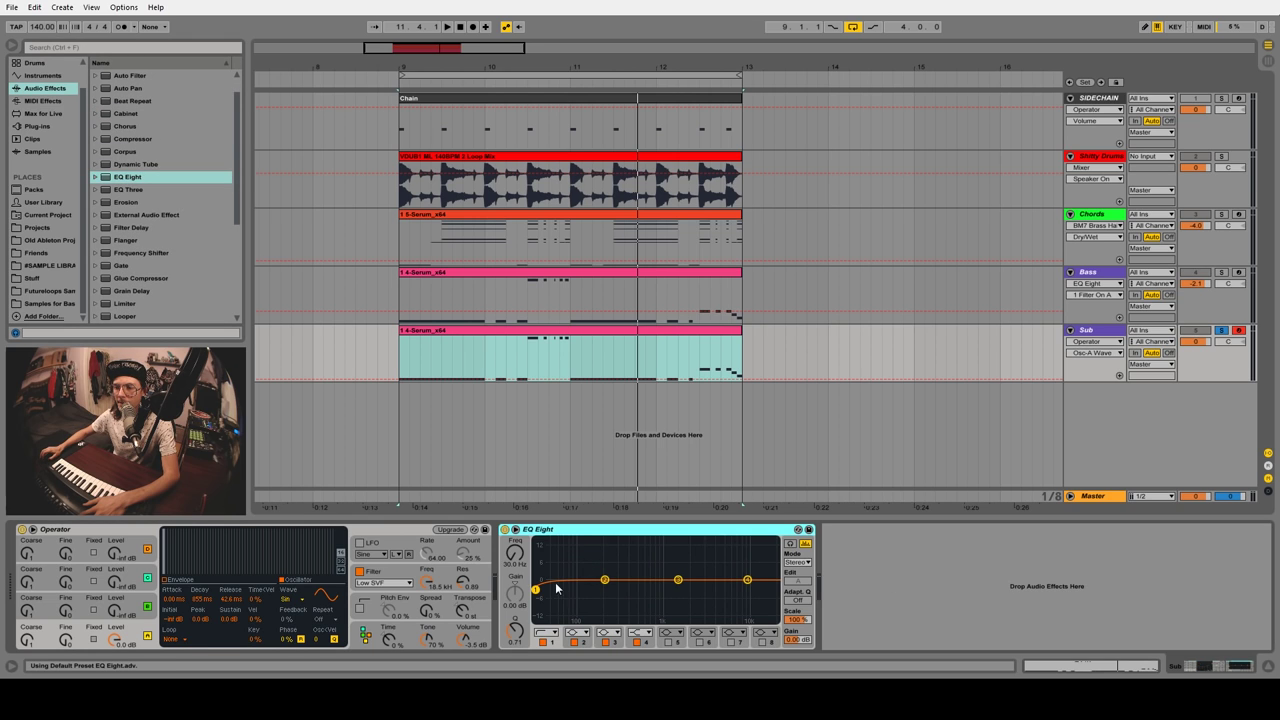
click(551, 371)
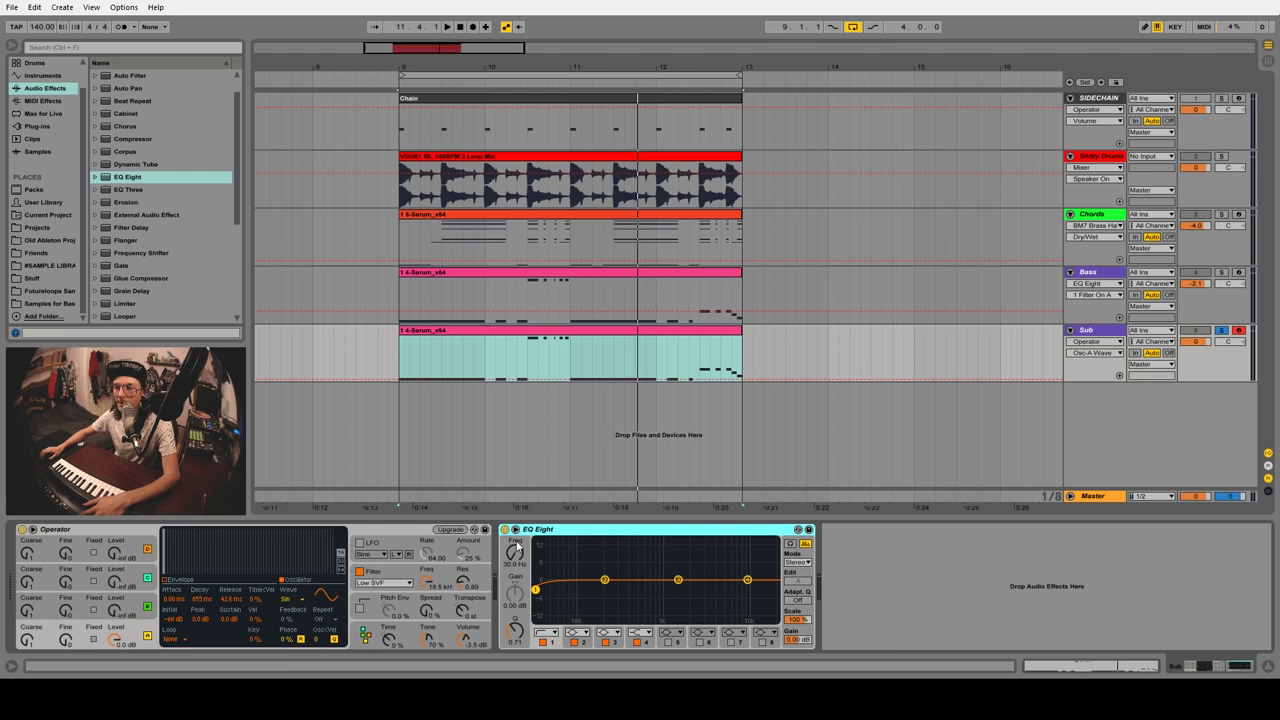
Switch off EQ Eight bands 1, 2 and 4, then play the section back
click(542, 642)
click(574, 642)
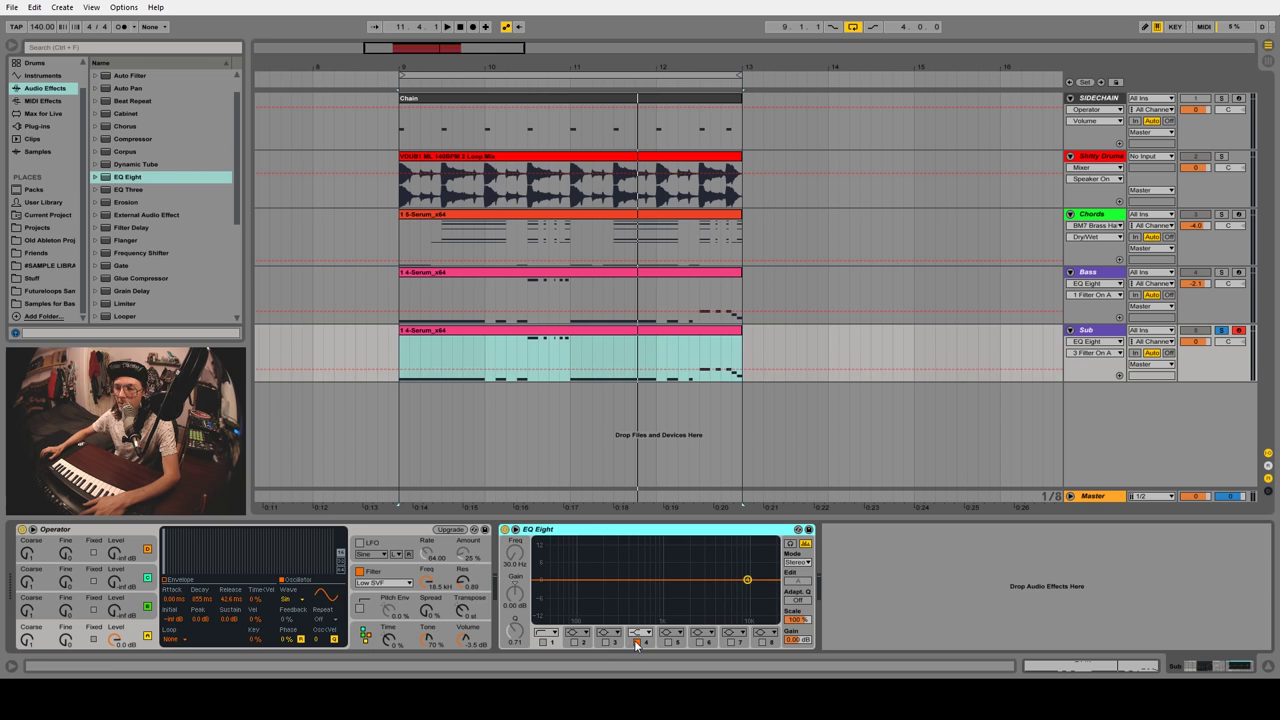
click(637, 643)
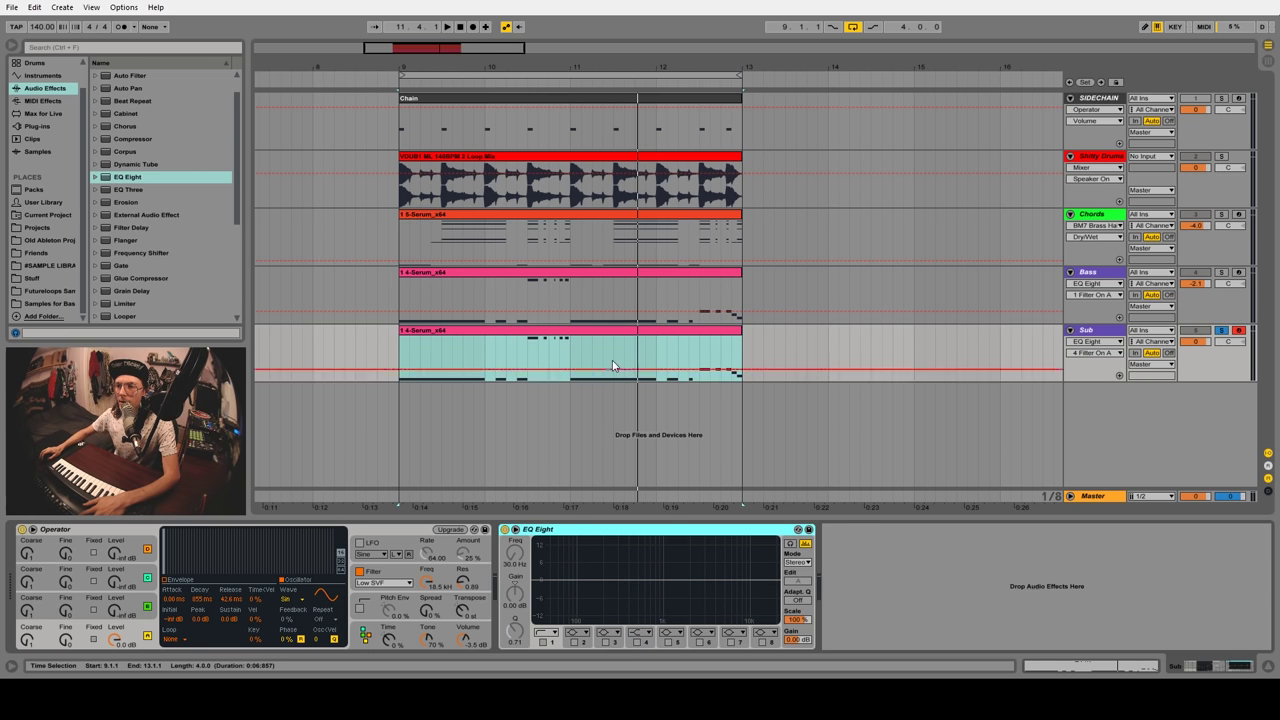
key(space)
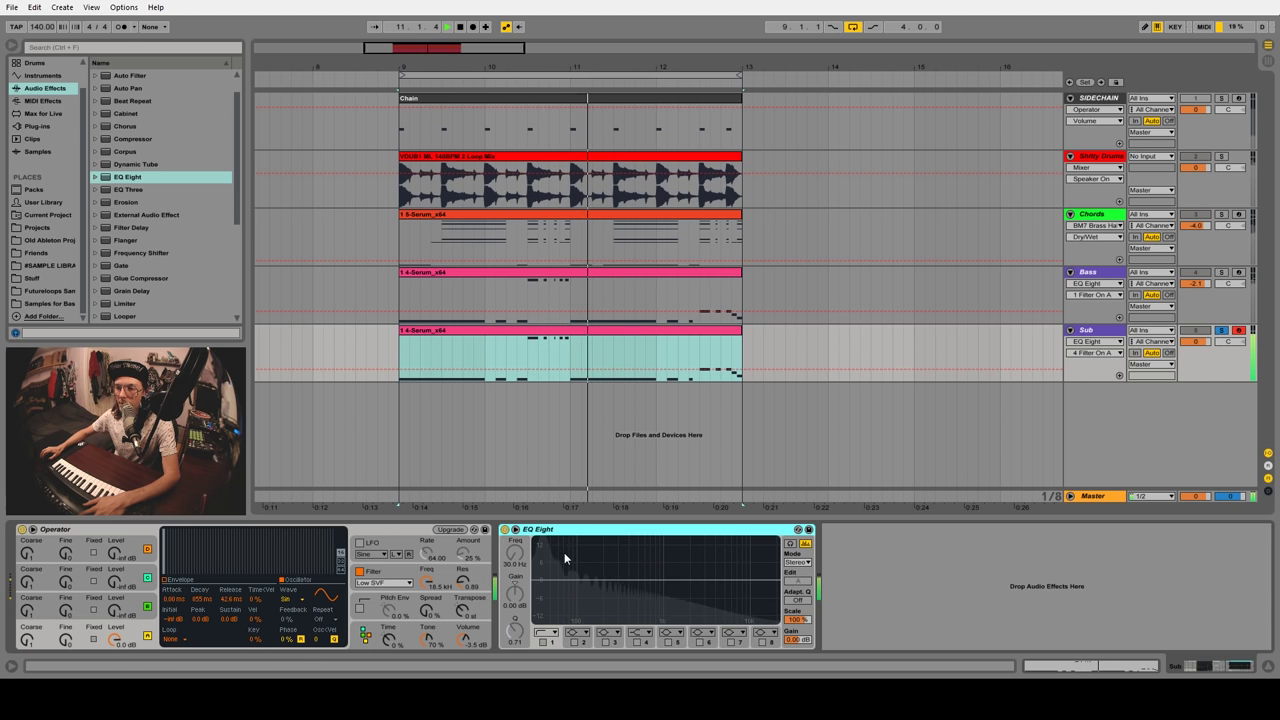
key(space)
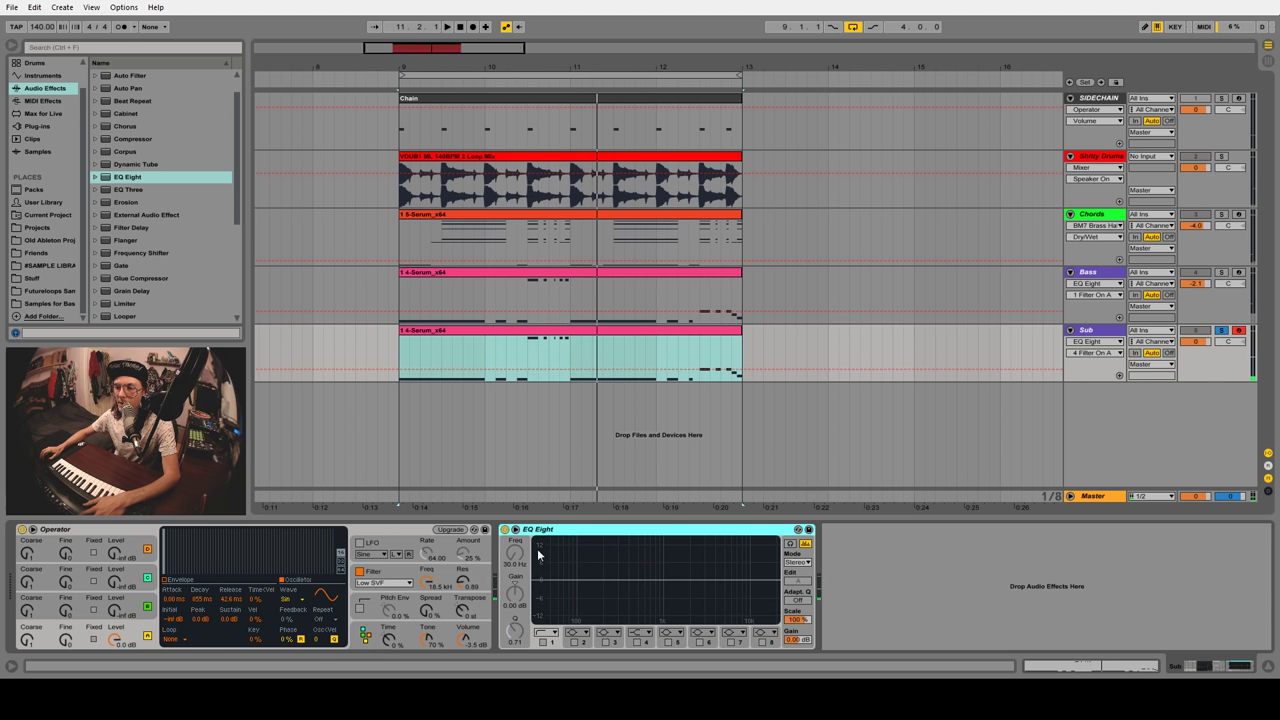
Transpose all notes in the Sub clip up one octave
double_click(497, 339)
click(478, 588)
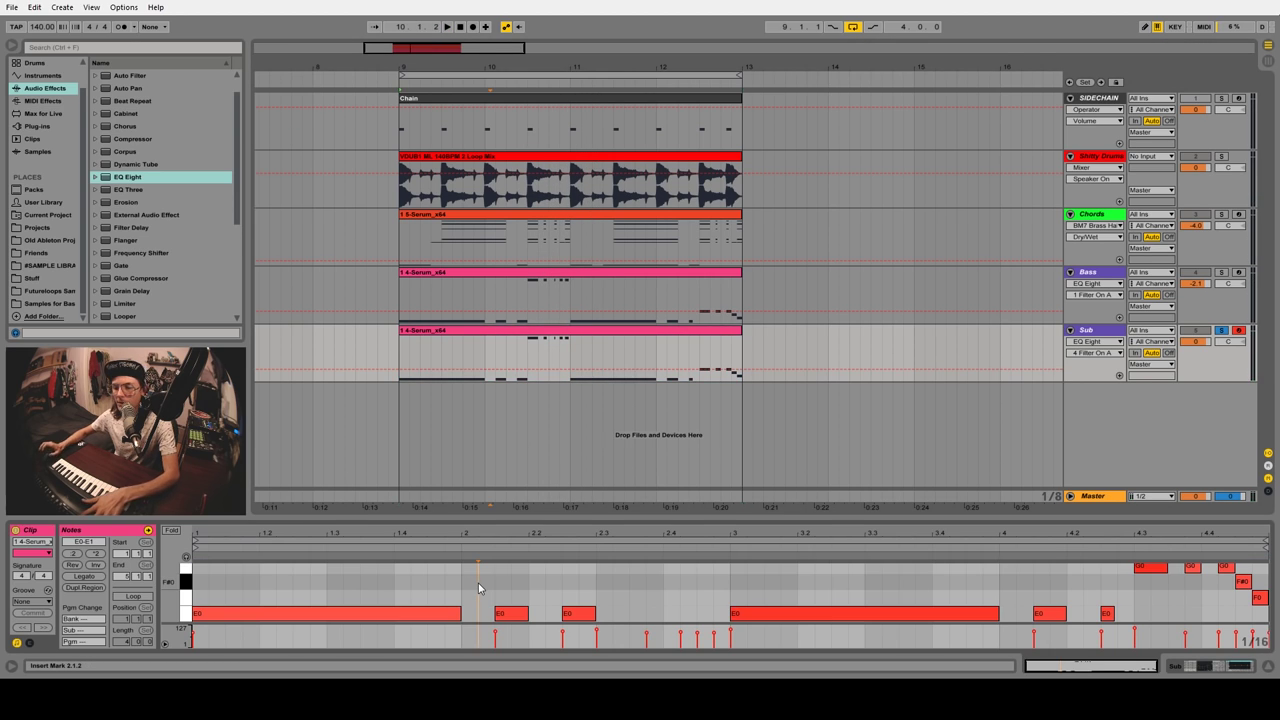
key(ctrl+a)
key(shift+Up)
key(space)
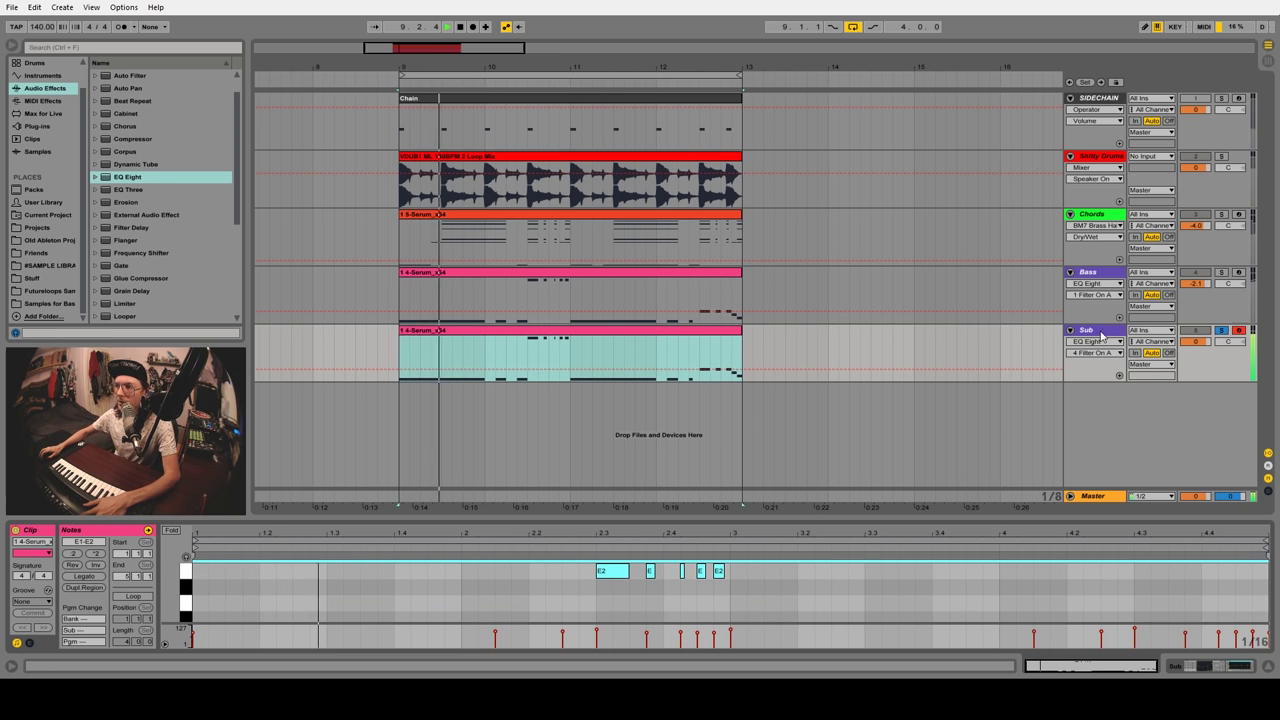
click(1103, 336)
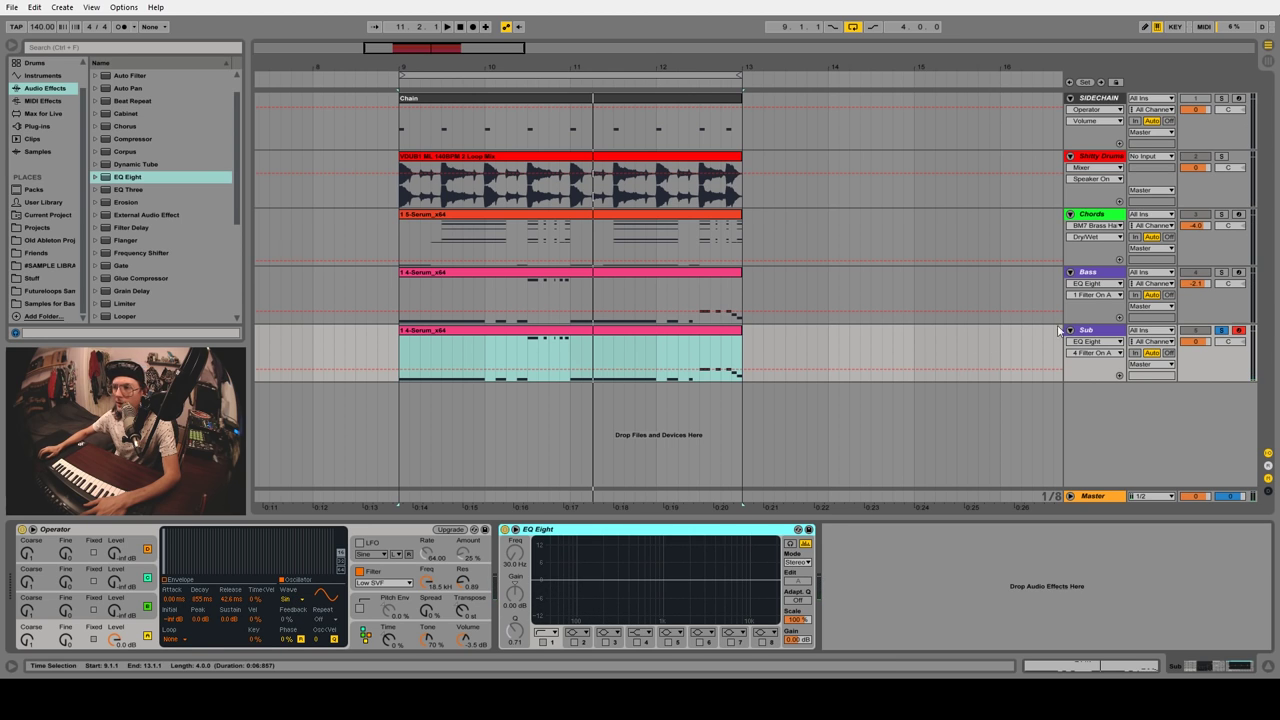
Duplicate the Sub track, rename the upper copy 'Sine Wave Sub', and solo Sub
key(ctrl+d)
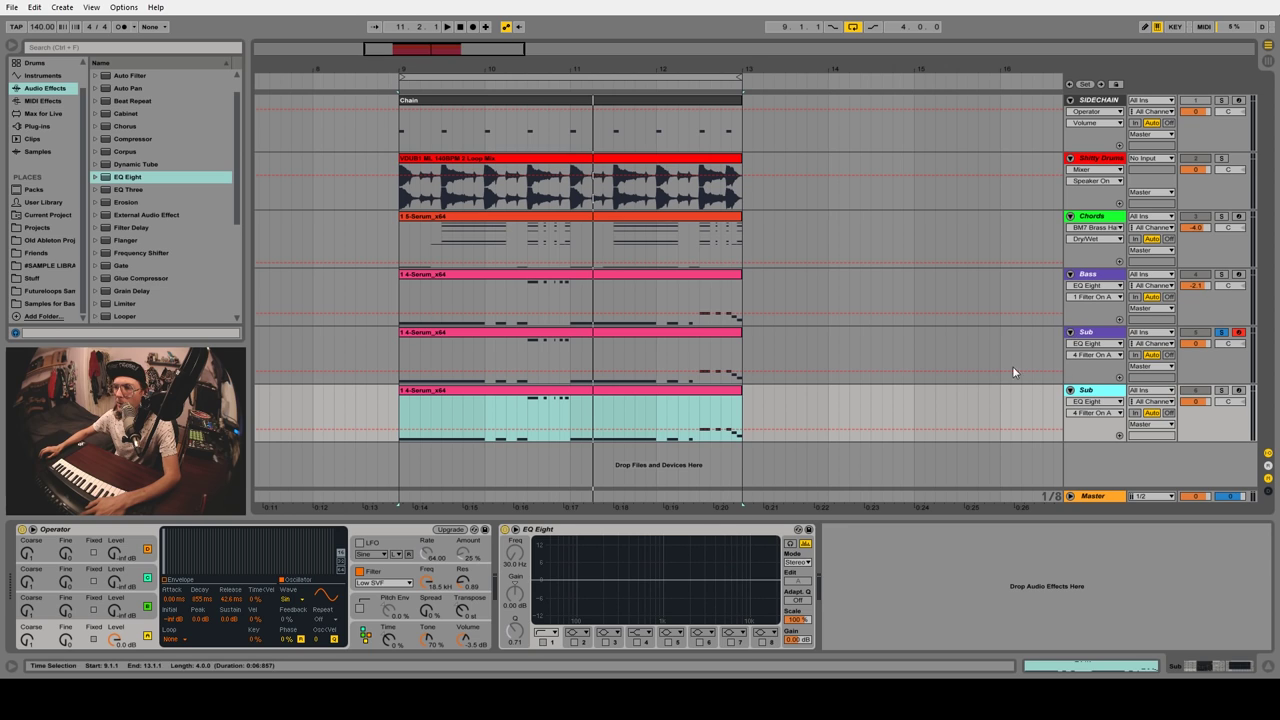
right_click(1116, 381)
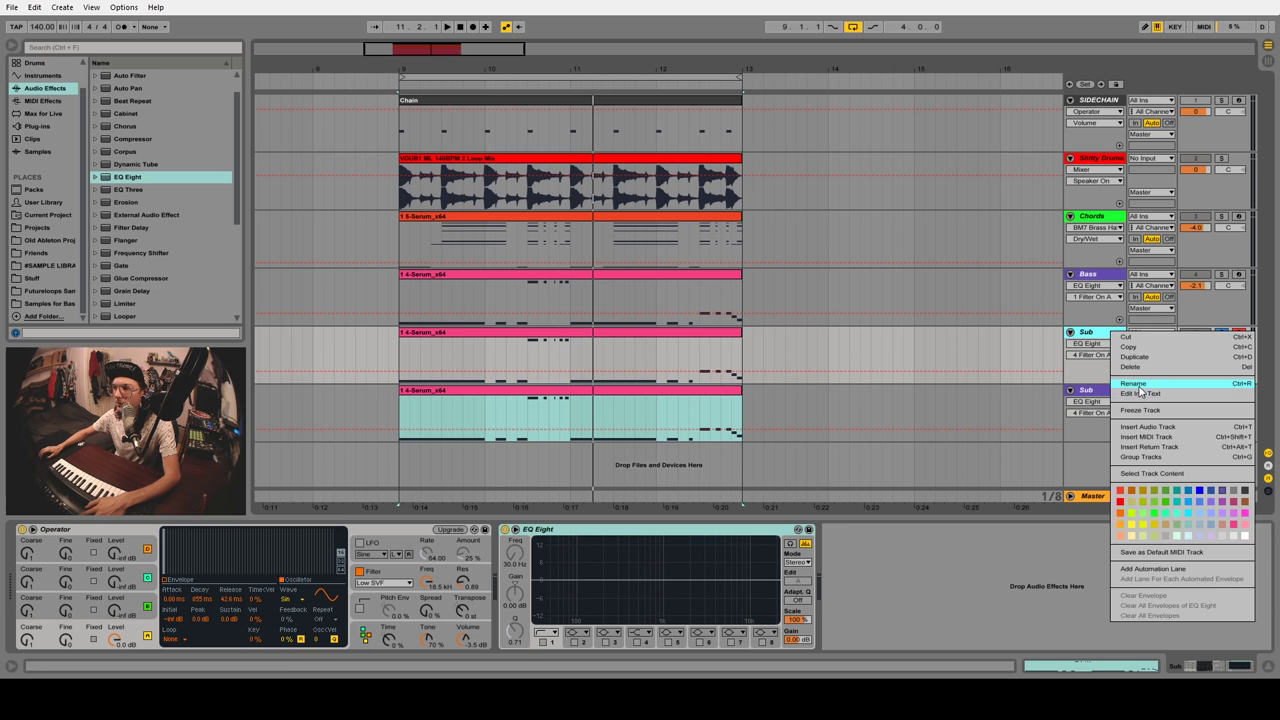
click(1118, 382)
text(Sine Wave Sub)
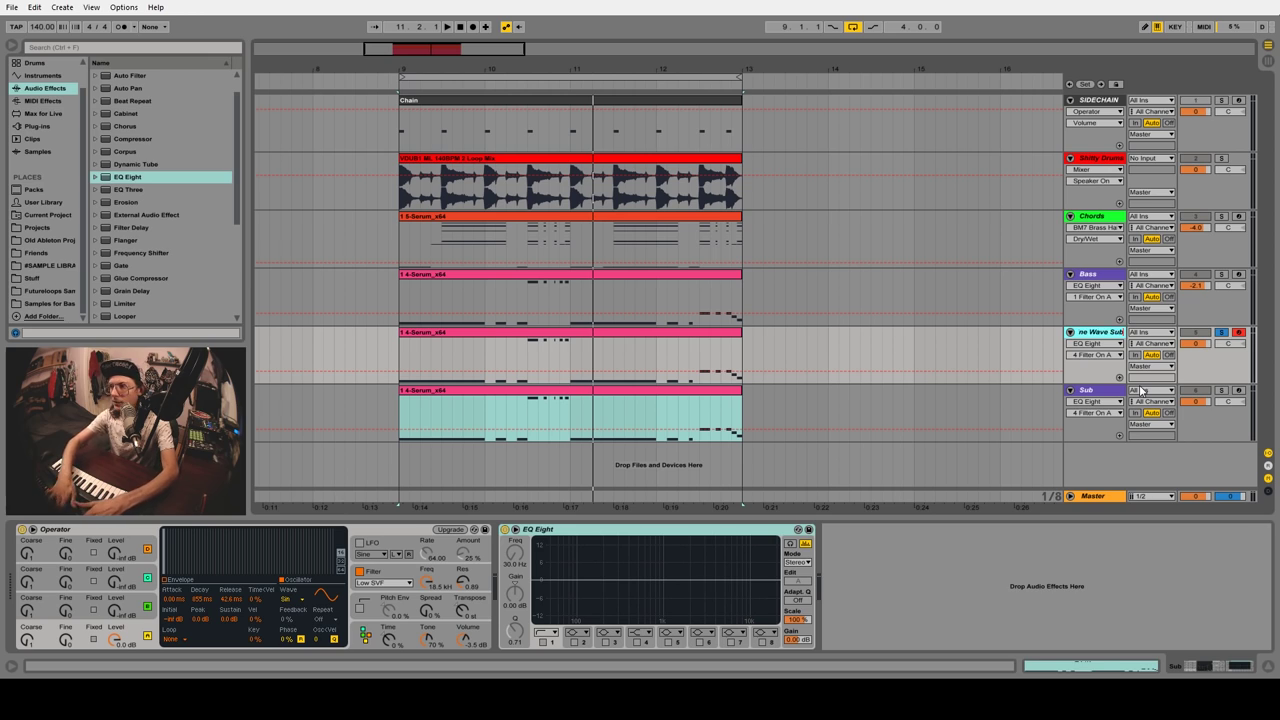
key(Return)
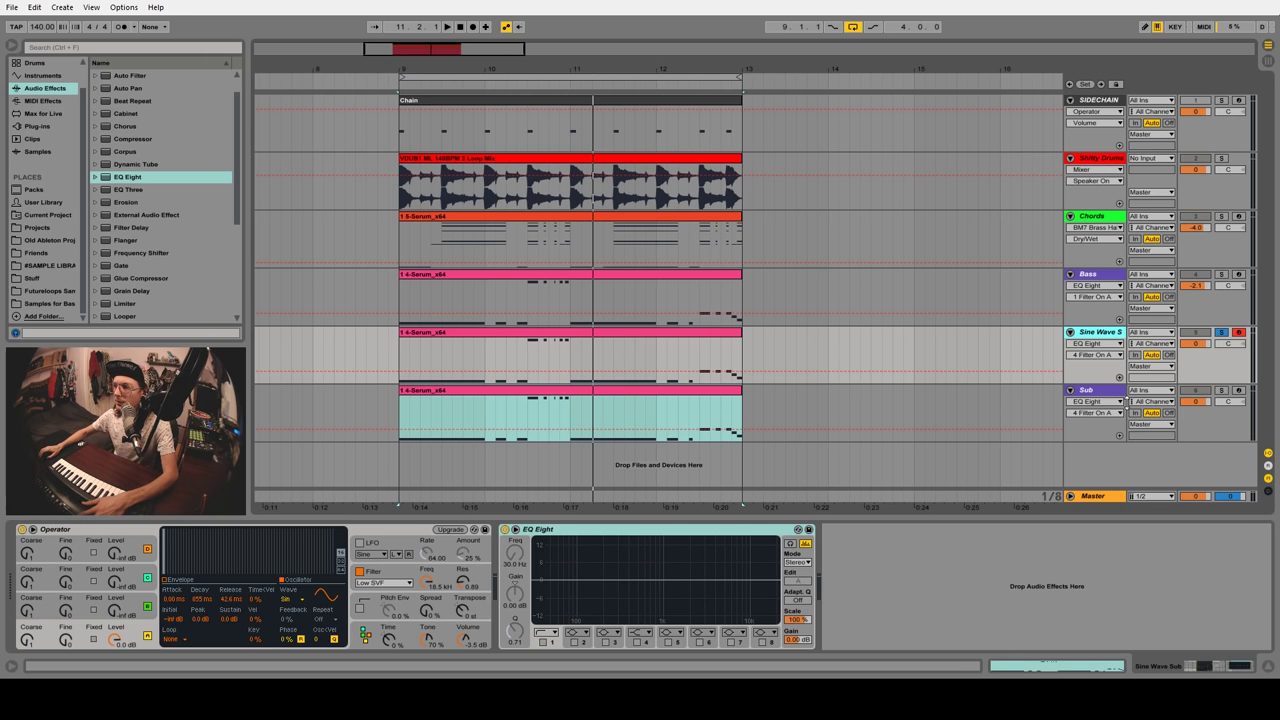
click(1190, 393)
click(1222, 391)
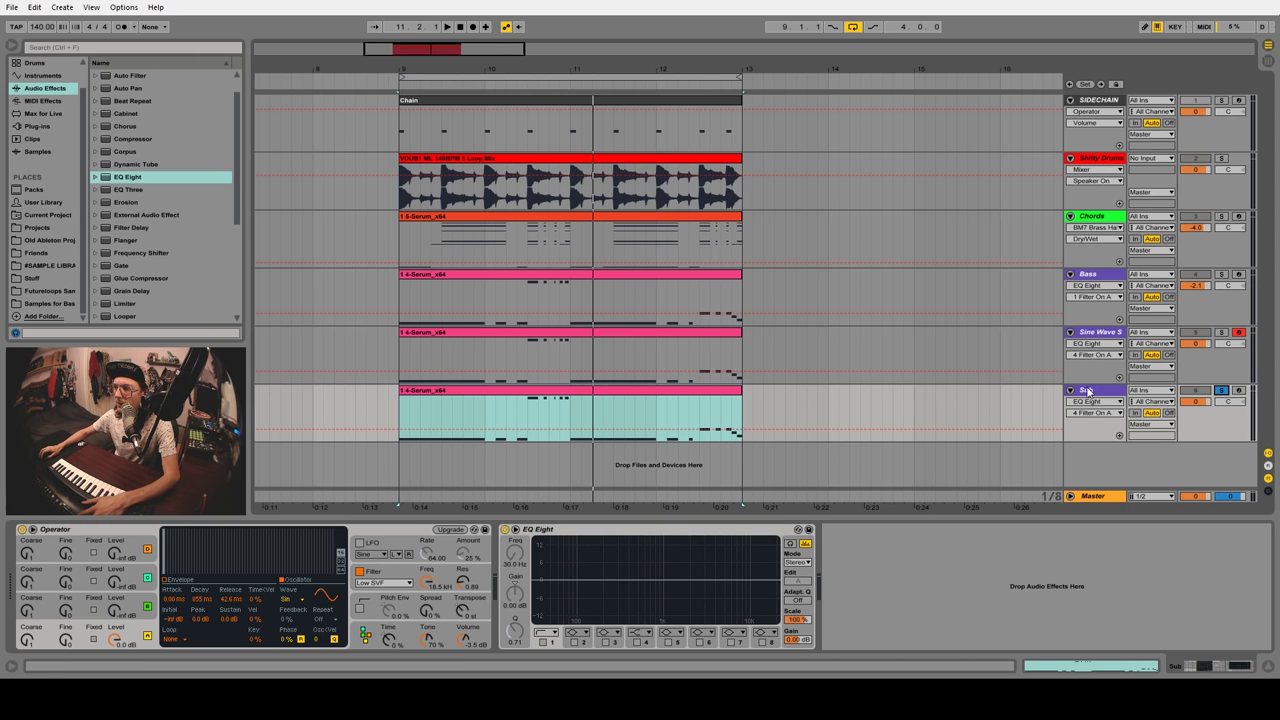
Set Operator oscillators A and C to triangle waves and audition the tone
click(291, 599)
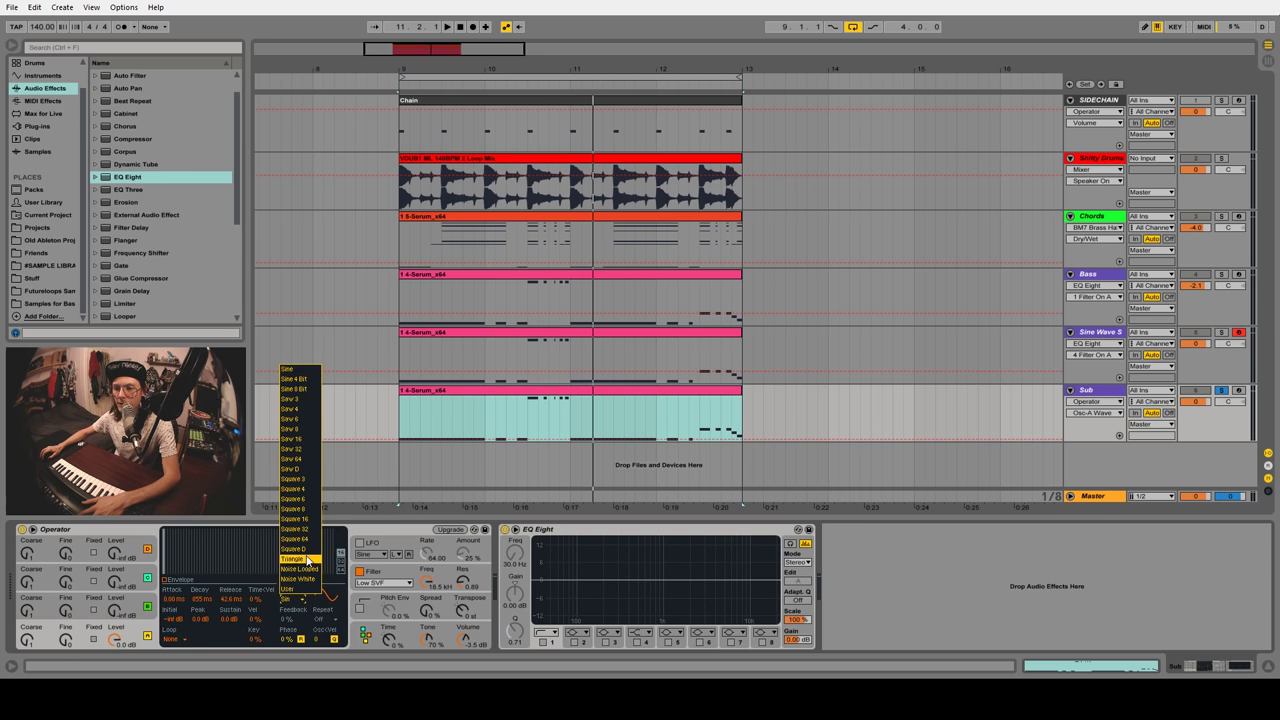
click(309, 558)
key(space)
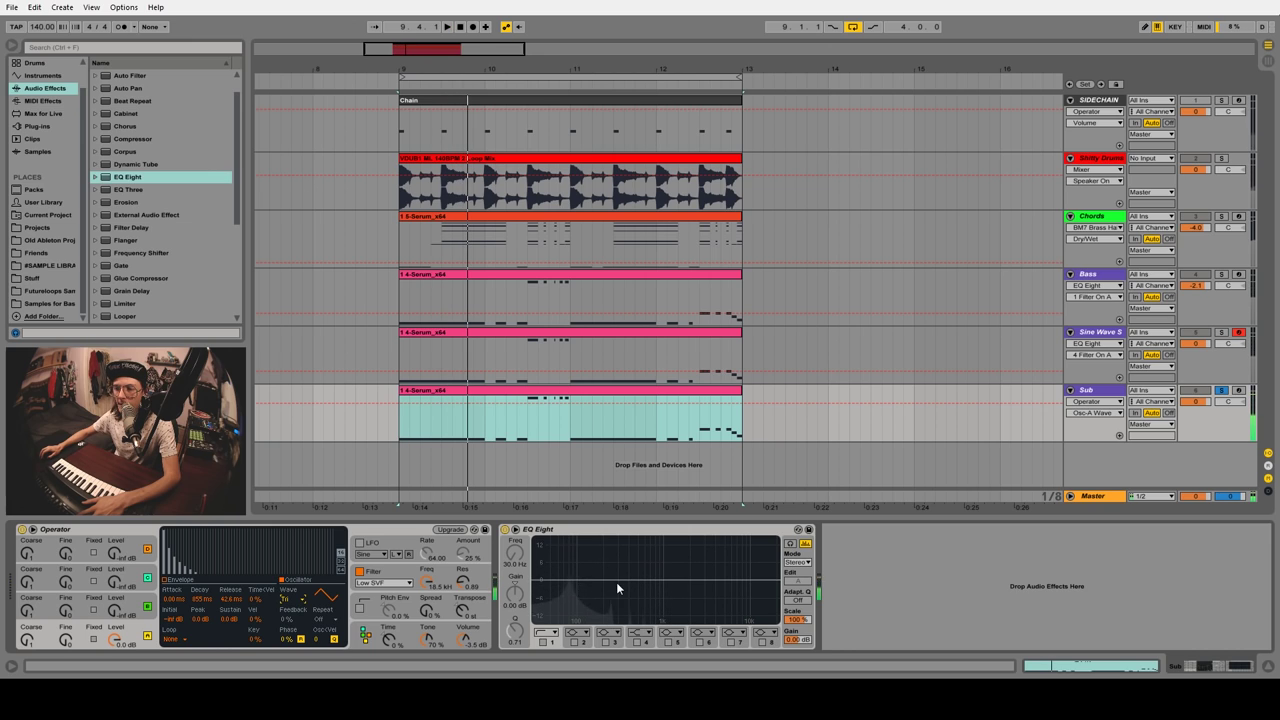
click(133, 604)
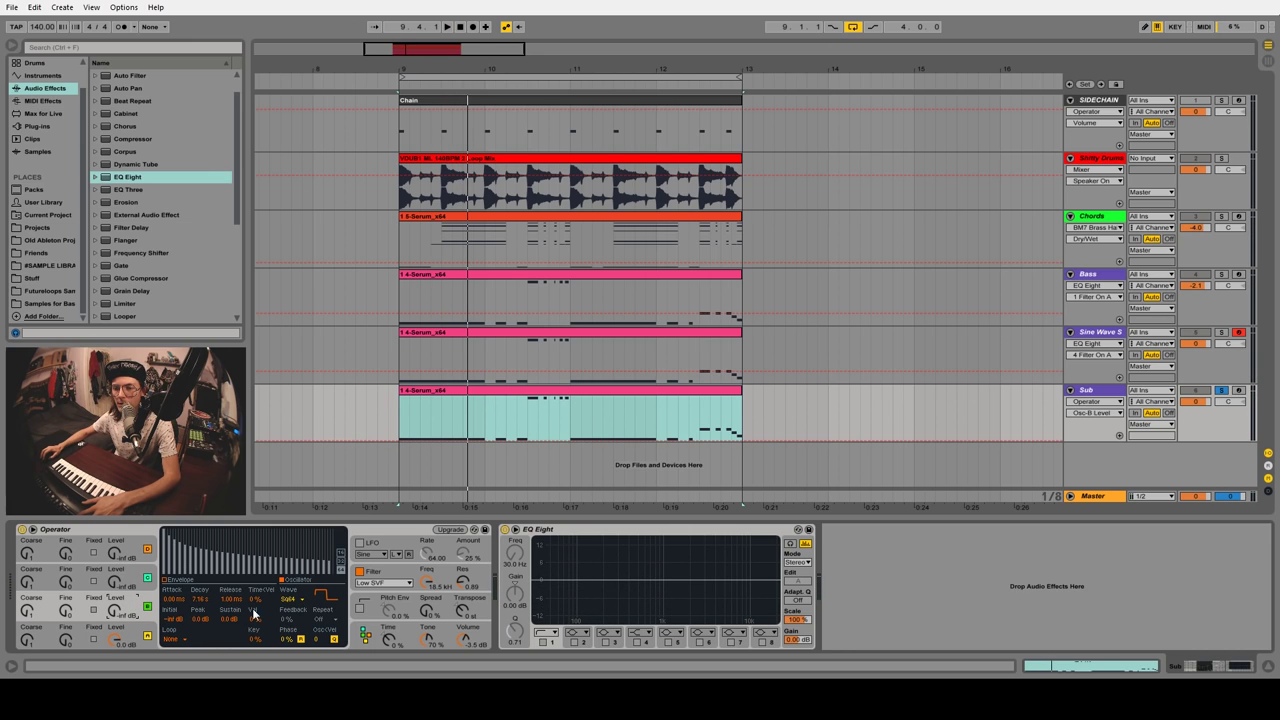
click(290, 599)
click(300, 556)
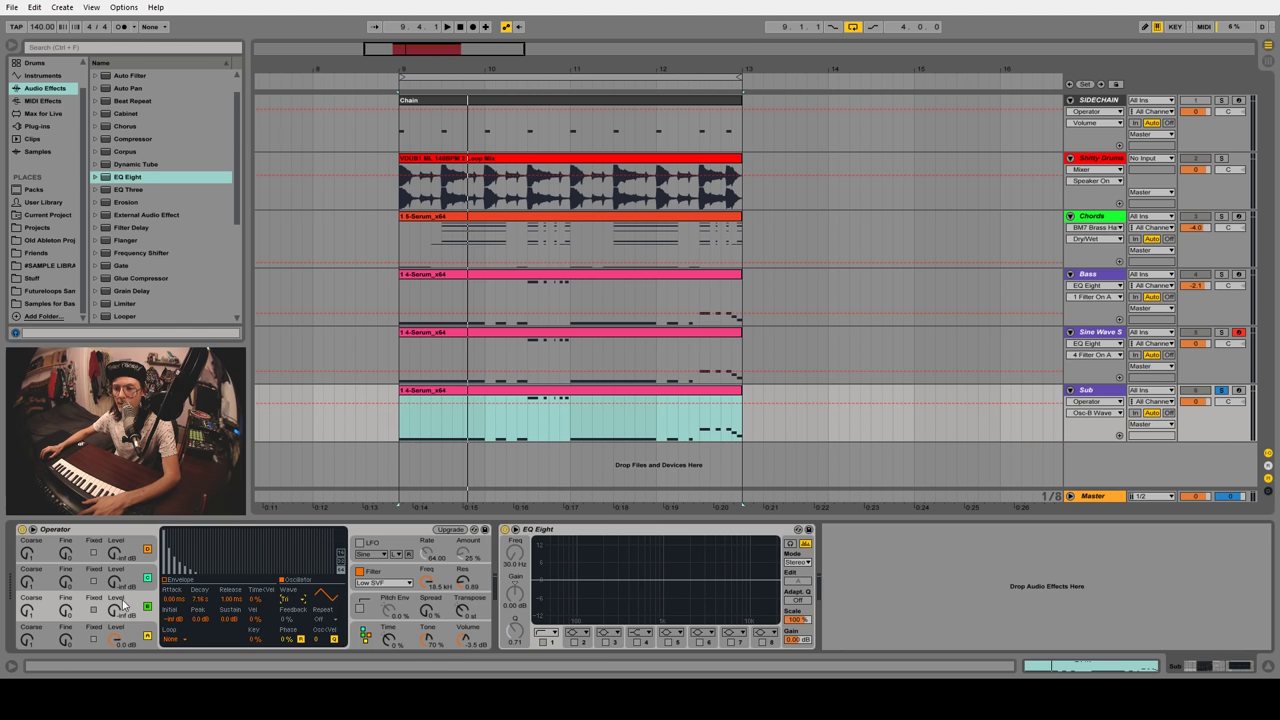
click(28, 610)
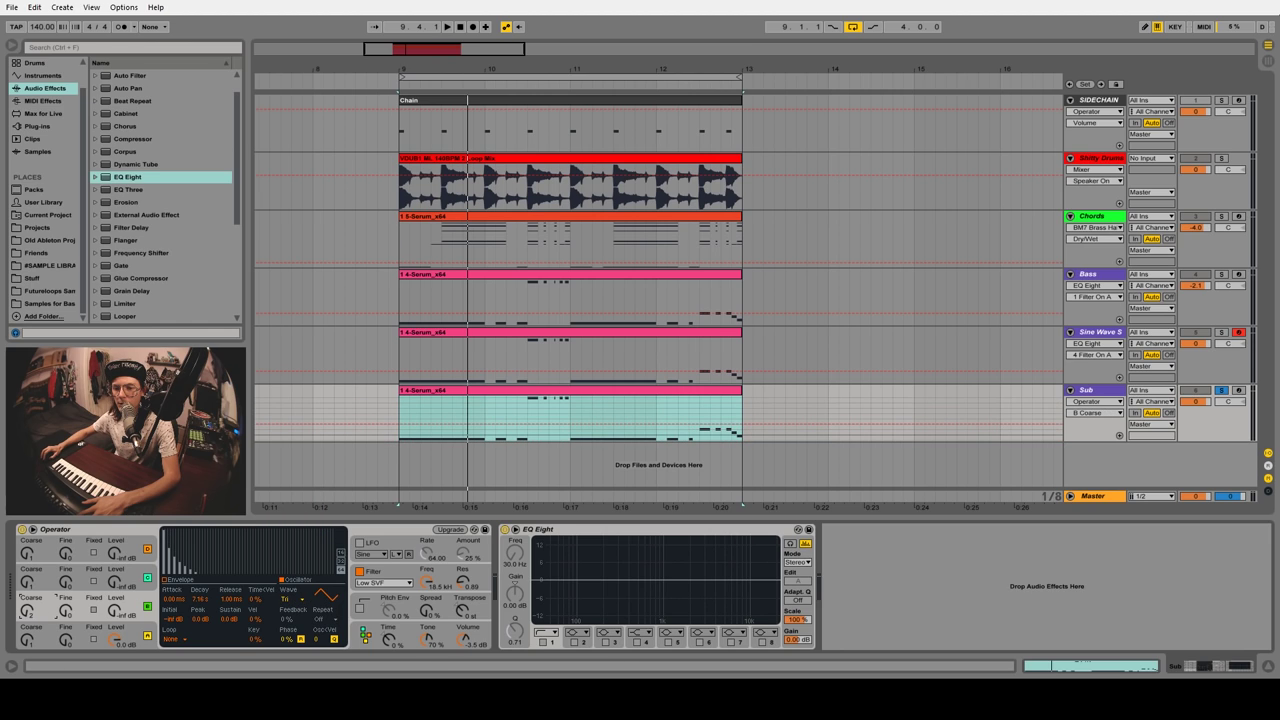
click(366, 638)
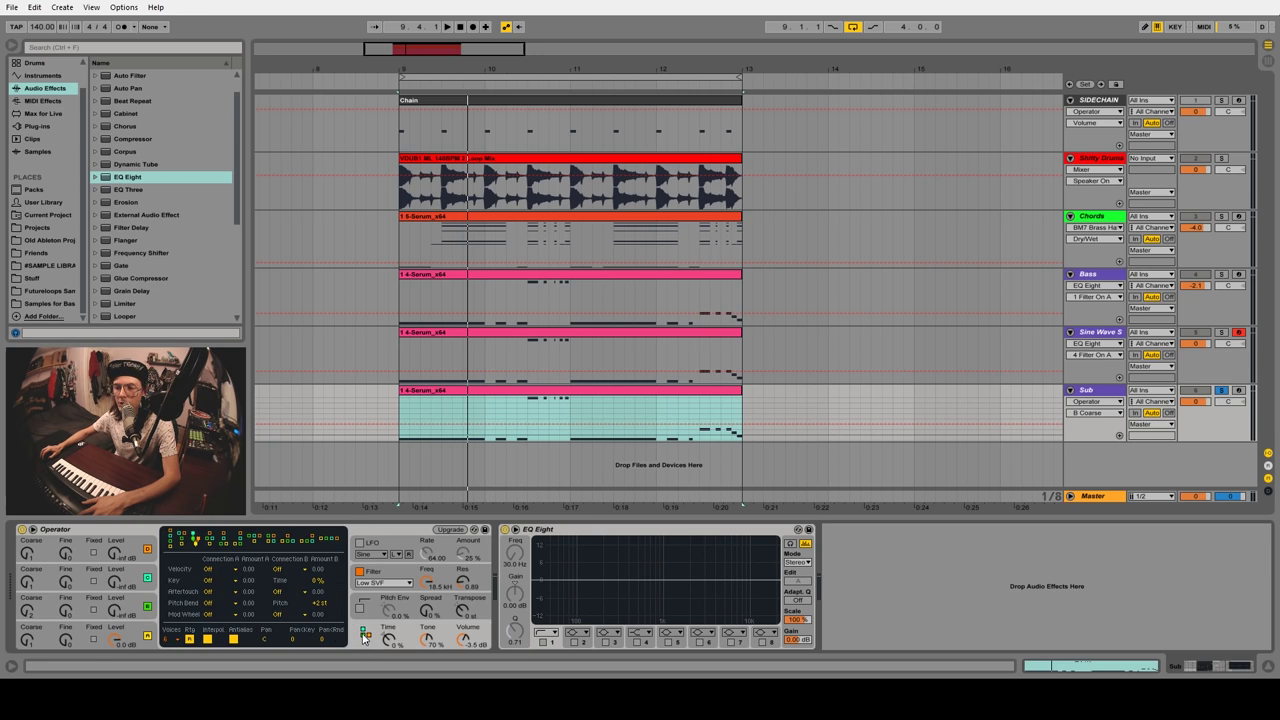
Choose Operator's last algorithm and set oscillator C's level to -4.8 dB
click(331, 541)
click(116, 613)
key(space)
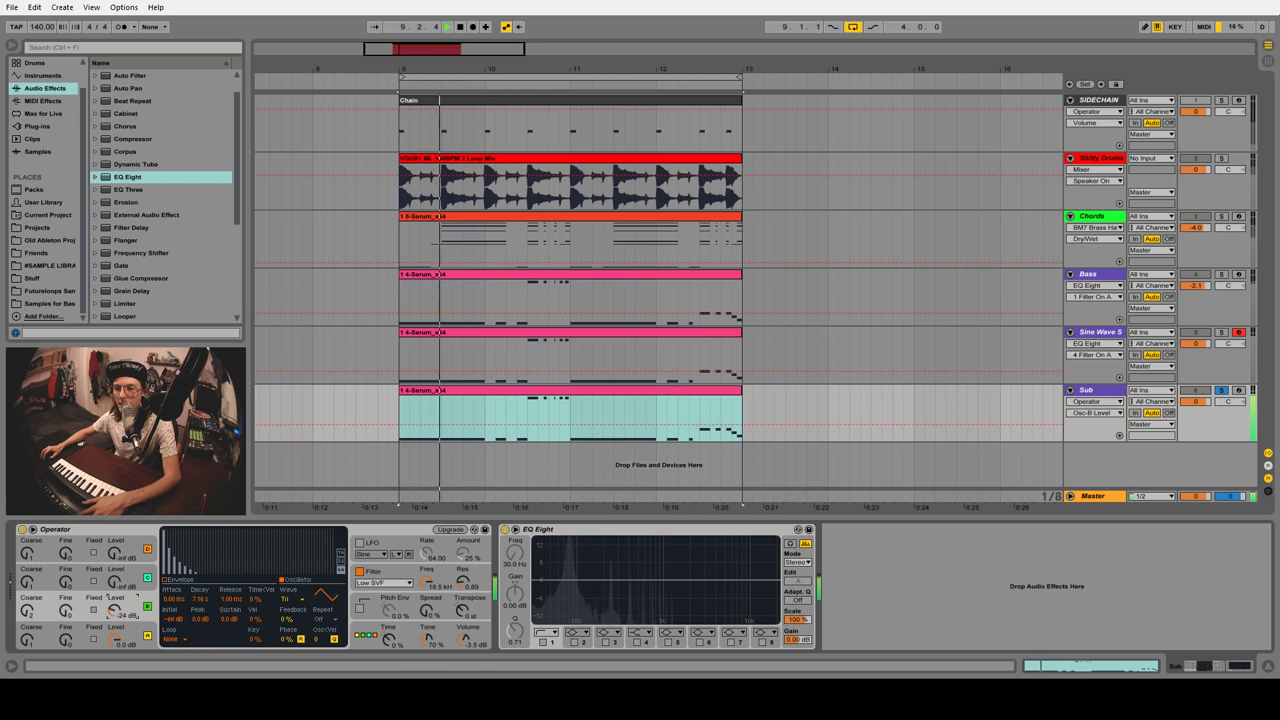
drag(116, 610, 116, 600)
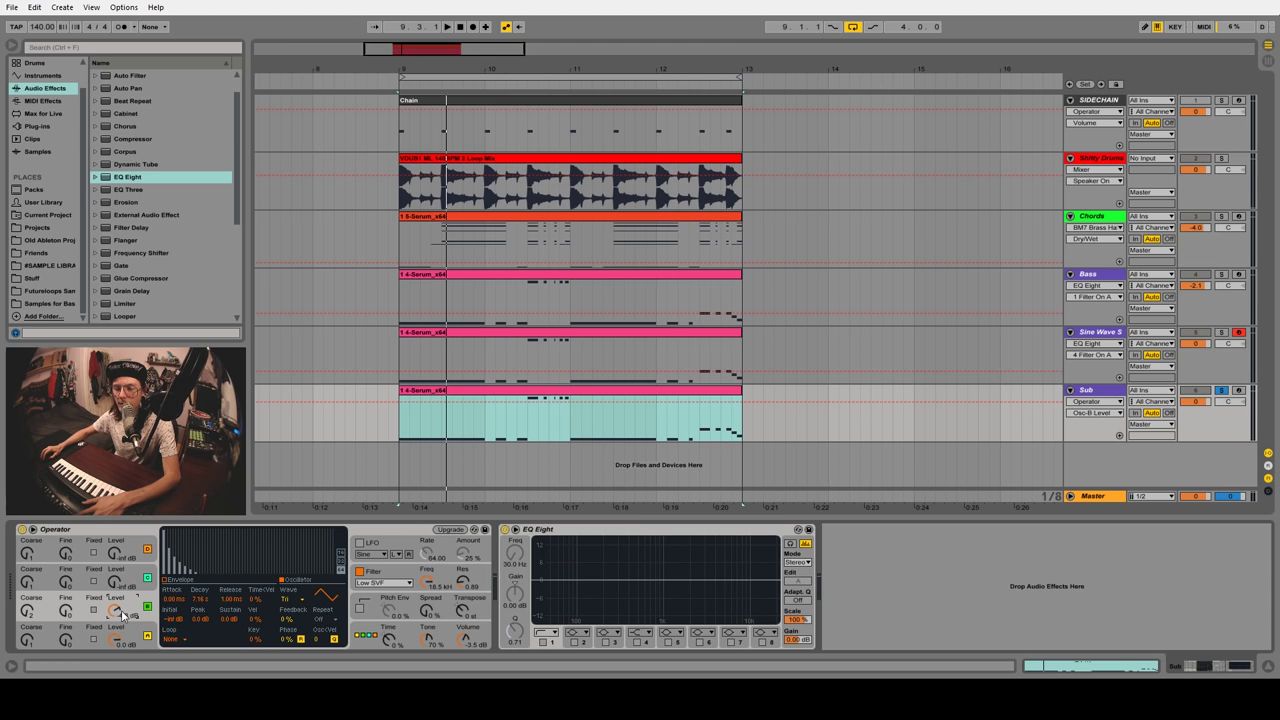
Set Operator's Voices chooser to its top value
click(366, 641)
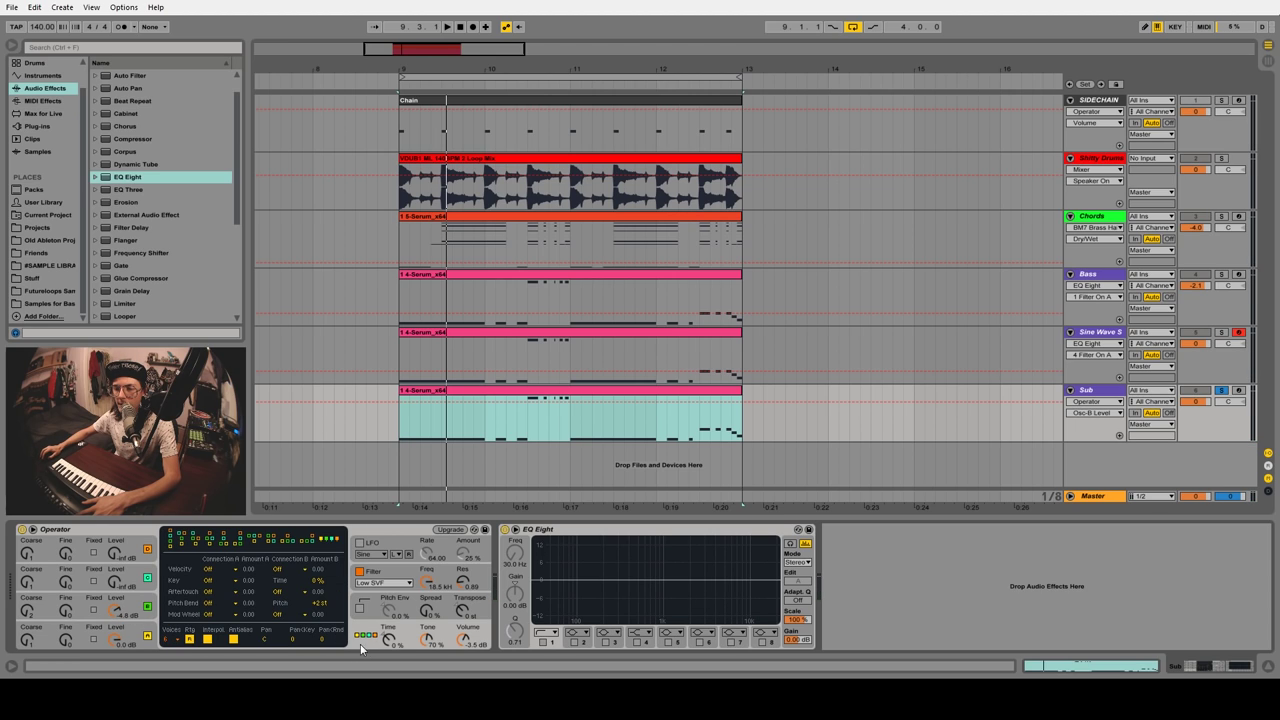
click(176, 641)
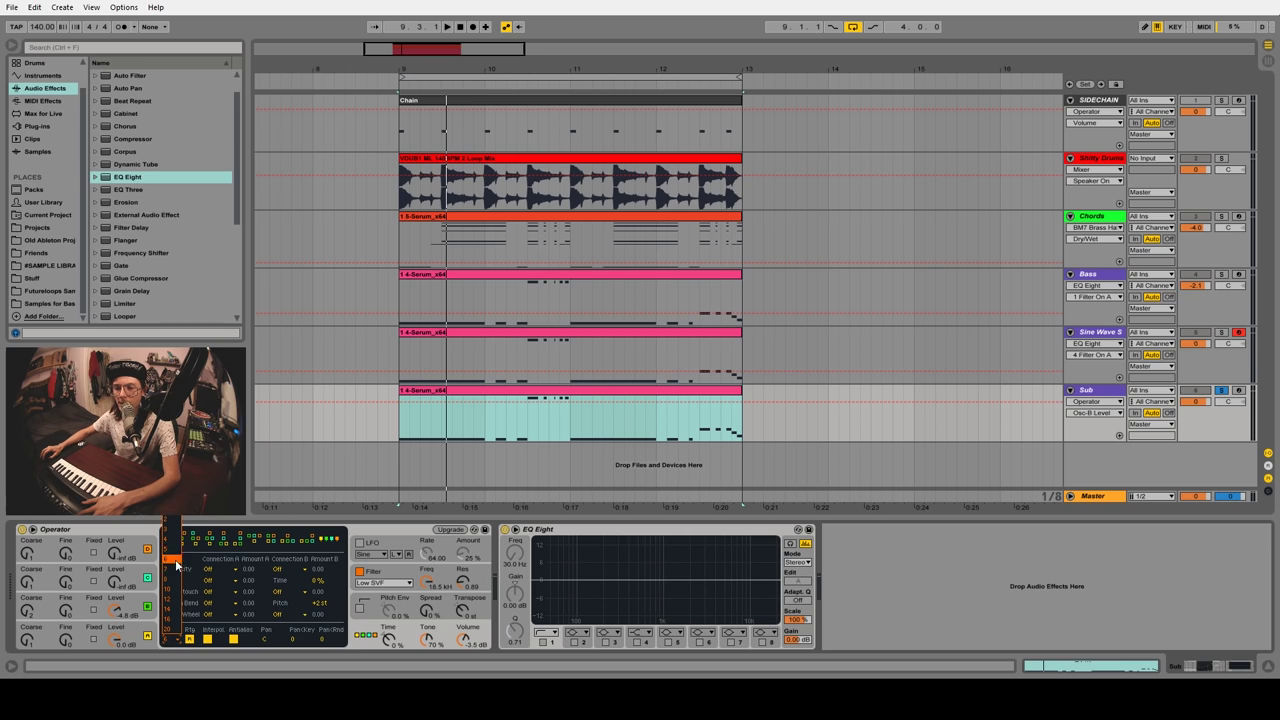
click(179, 517)
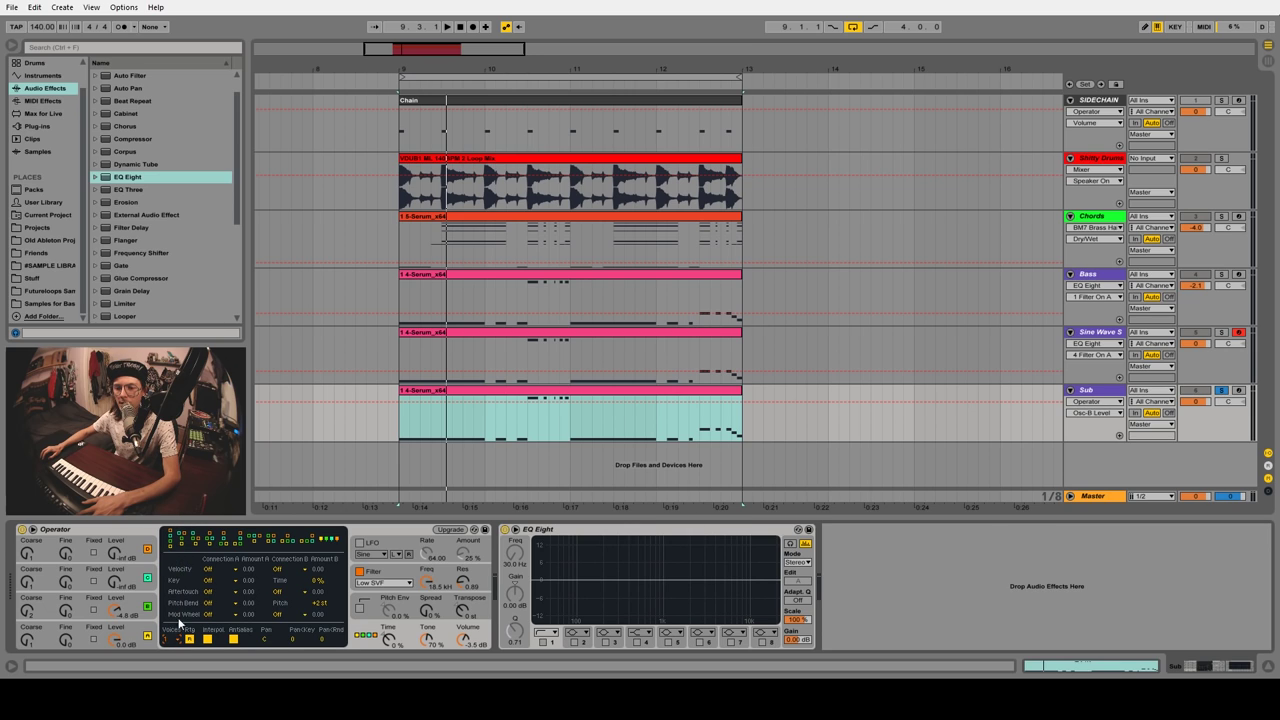
Enable glide on the Sub's Operator with a 25.1 ms glide time
click(361, 612)
click(322, 638)
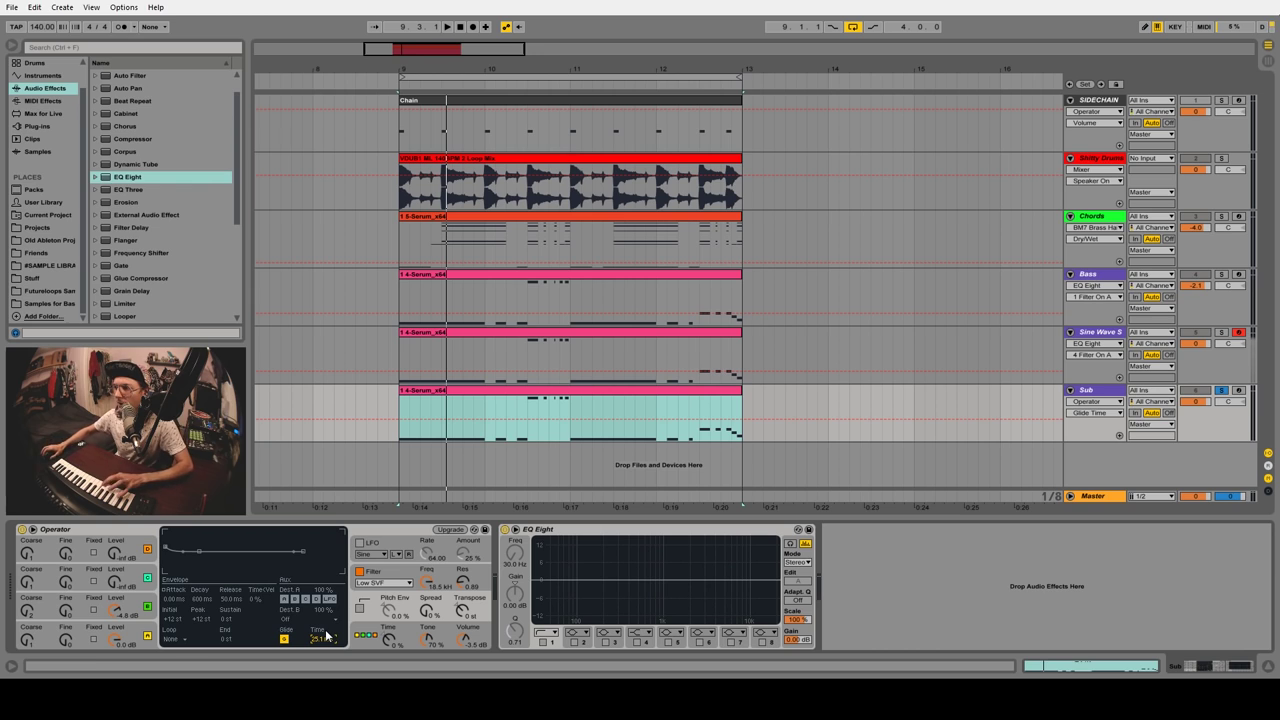
click(1067, 430)
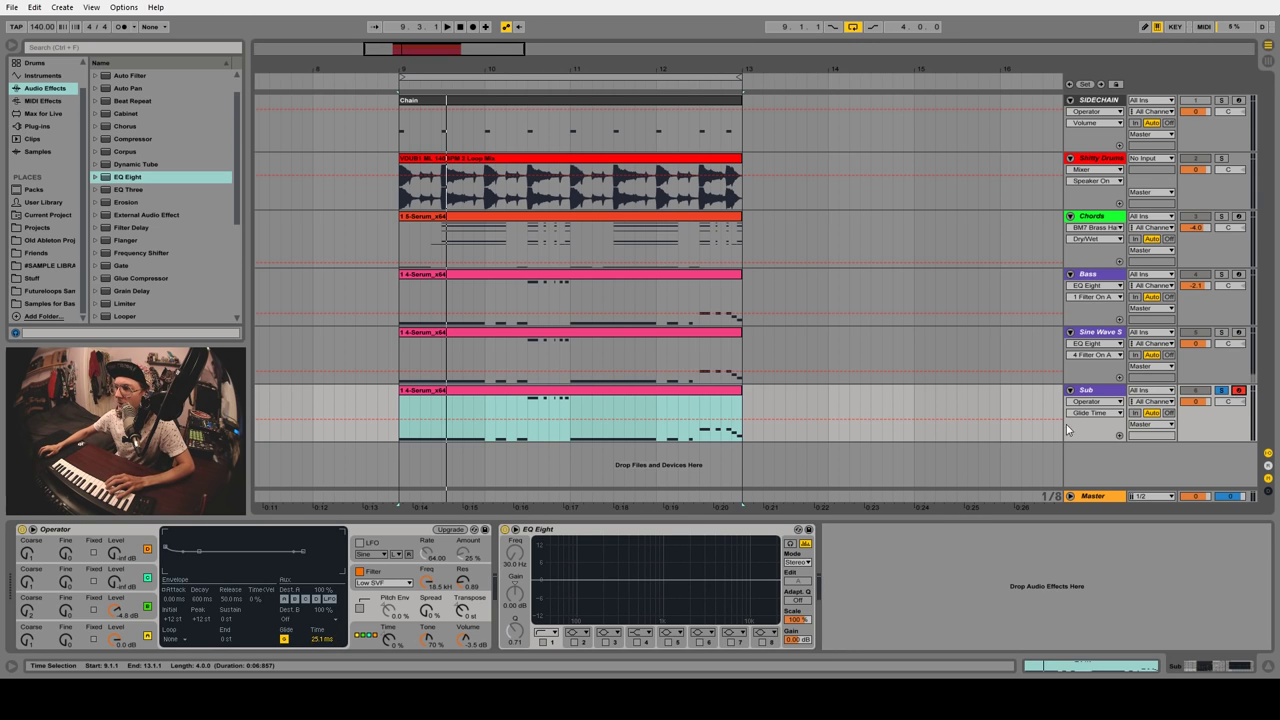
click(283, 640)
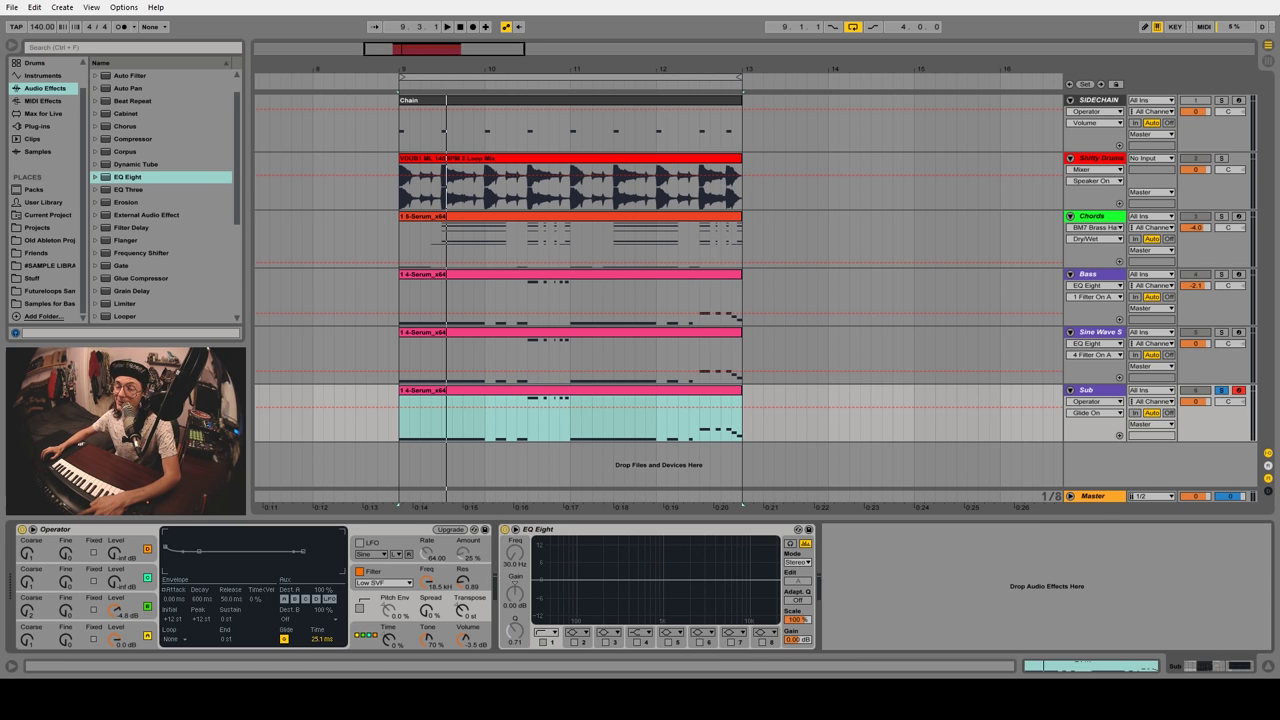
drag(236, 181, 233, 261)
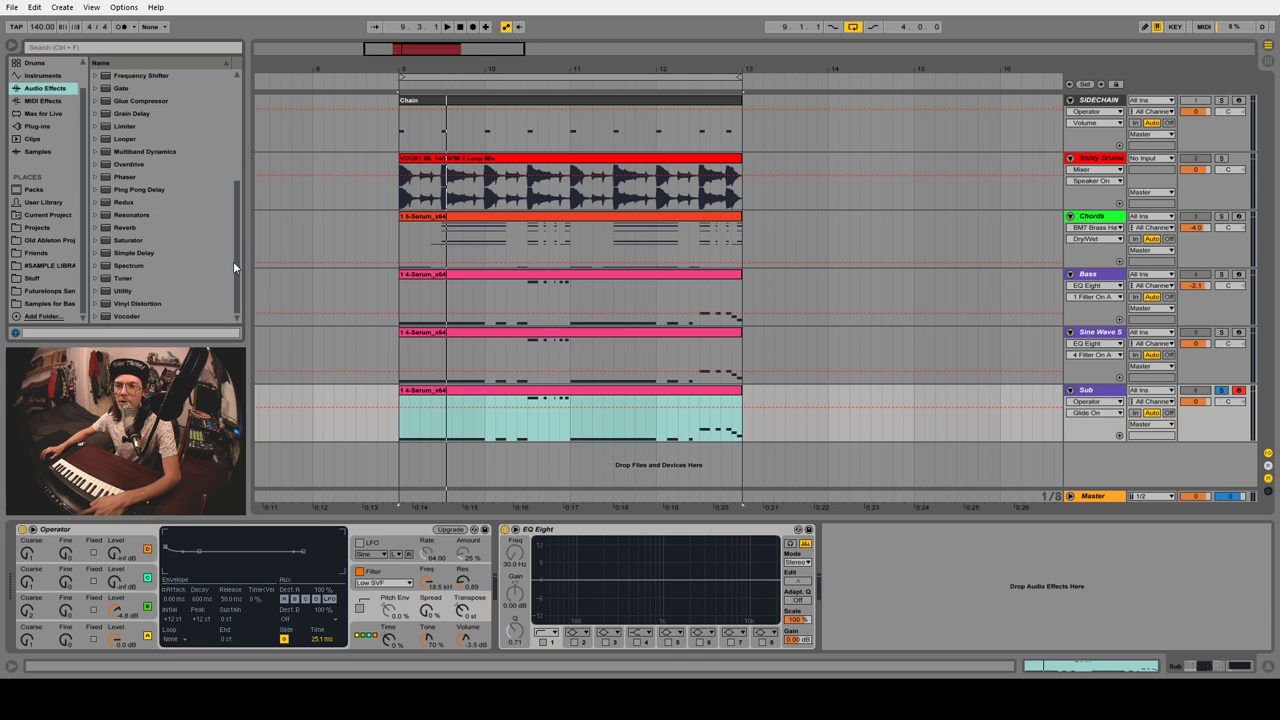
Insert the Saturator preset Warm Up Lows after Operator, A/B it with bypass, and collapse it
click(101, 239)
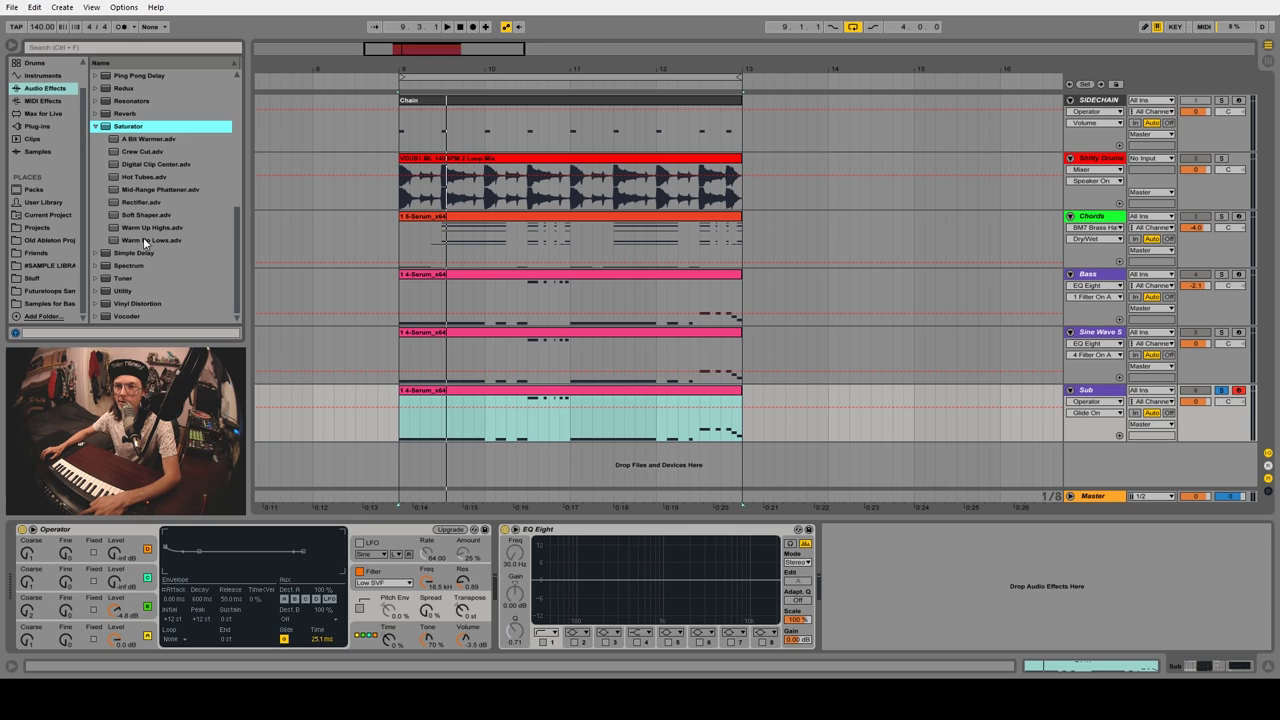
drag(143, 238, 501, 557)
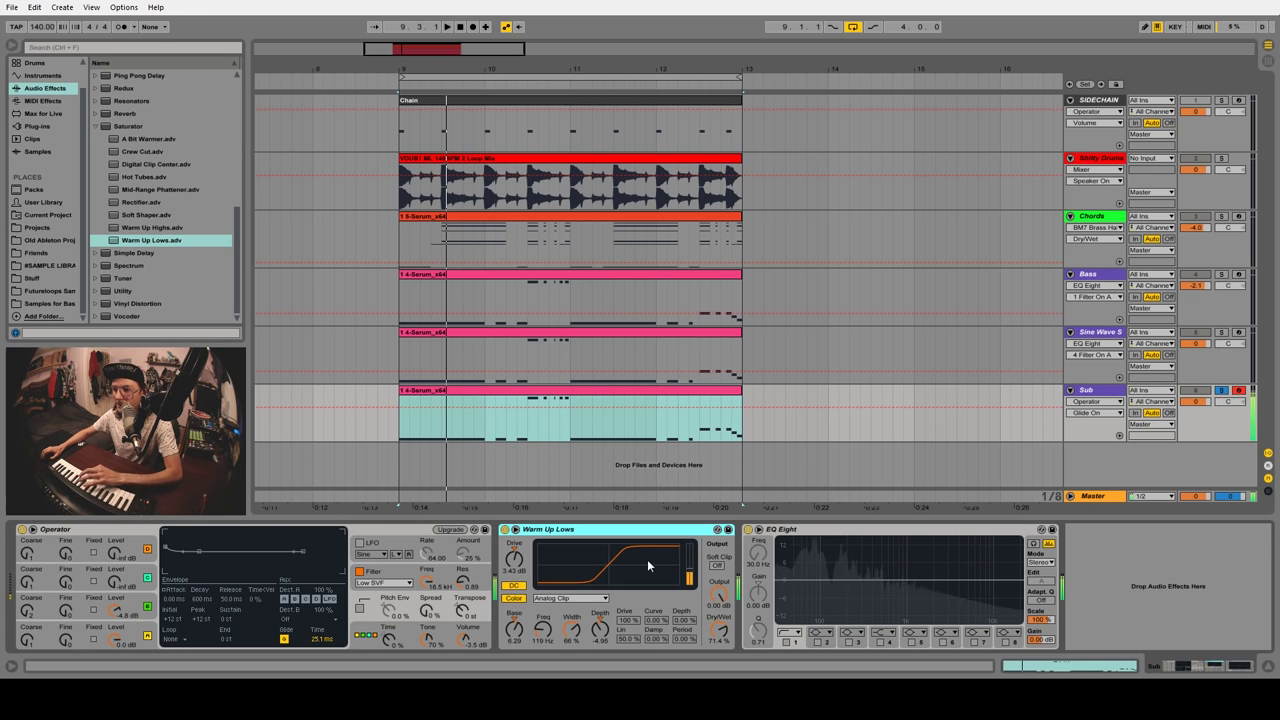
click(505, 530)
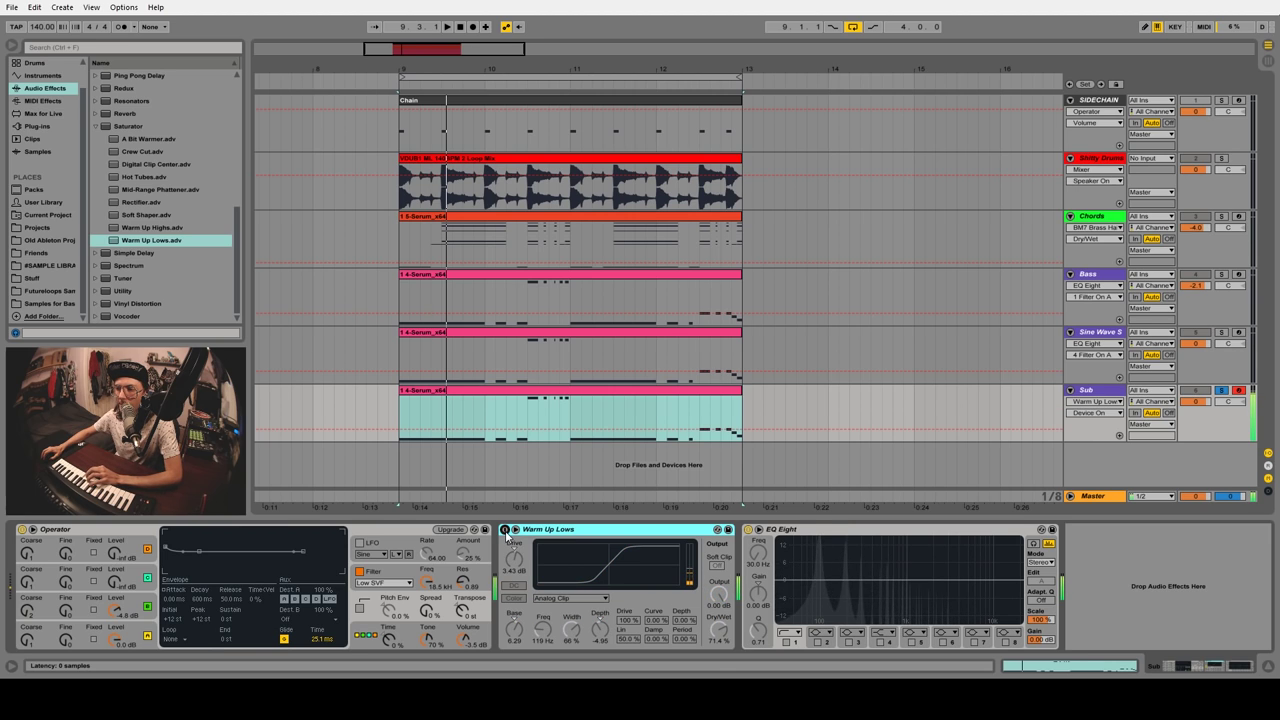
click(505, 530)
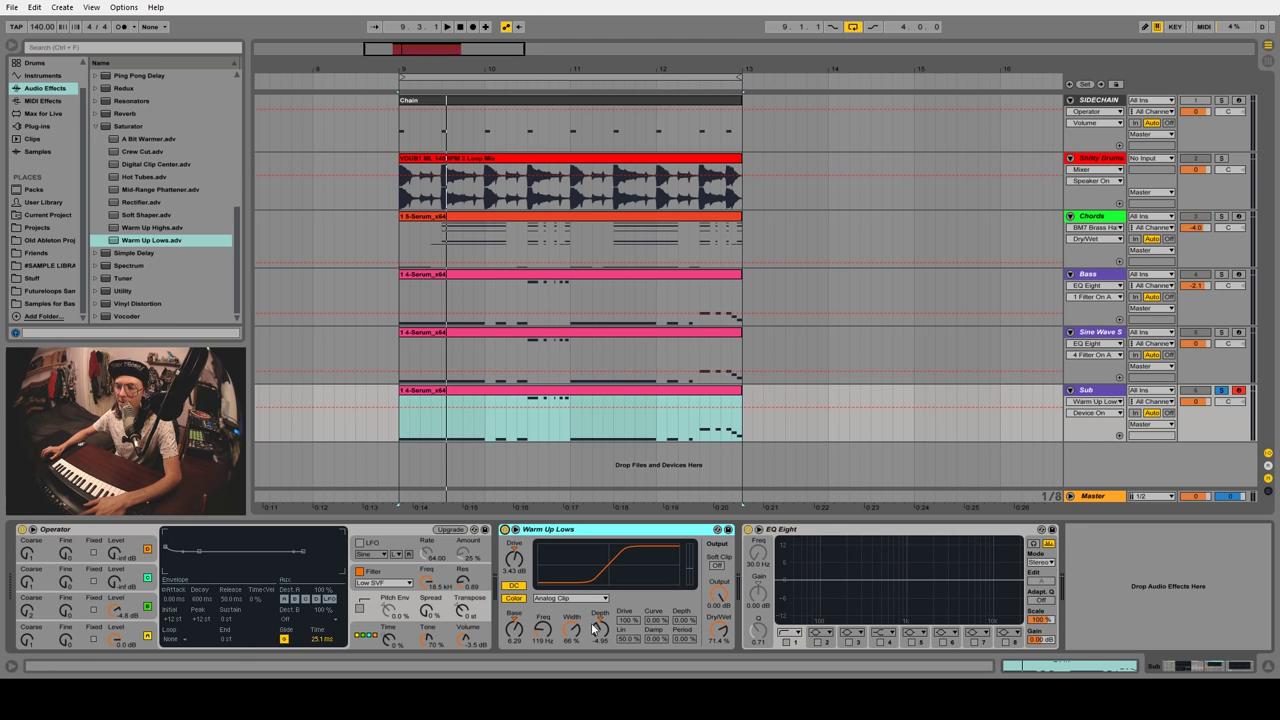
double_click(568, 530)
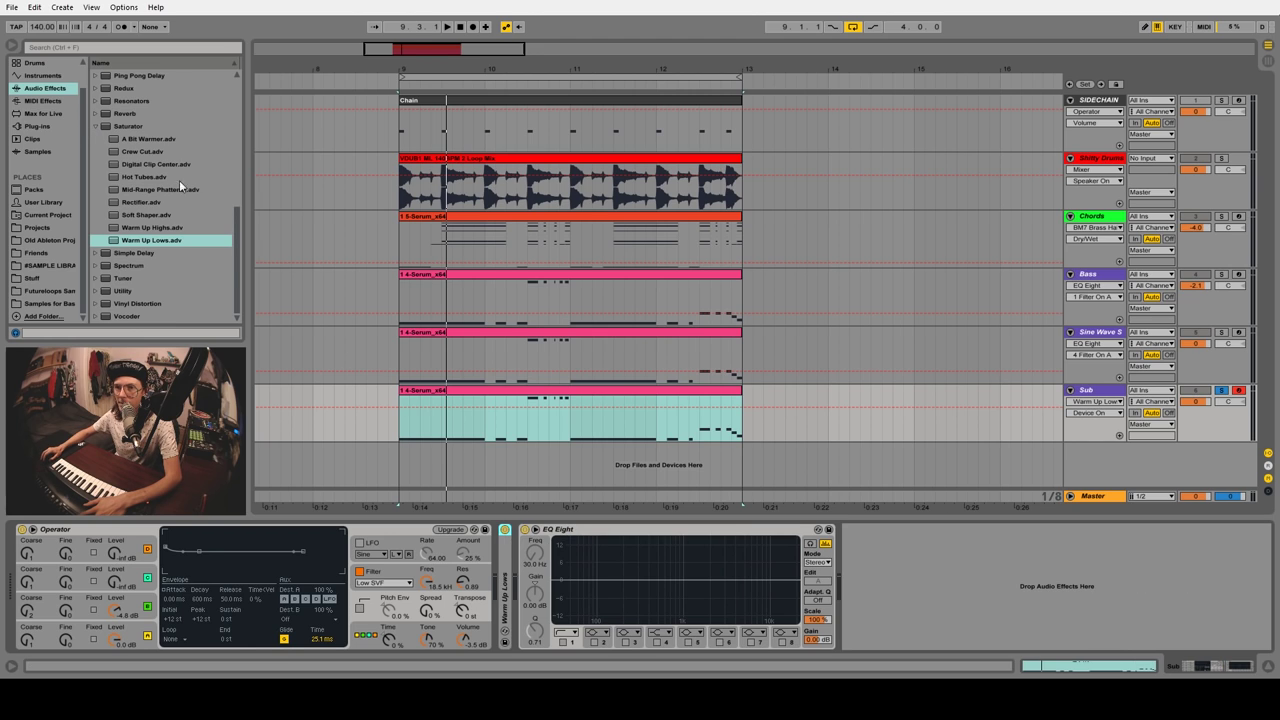
Insert Multiband Dynamics before the Sub track's EQ Eight
scroll(157, 170, up, 3)
click(95, 203)
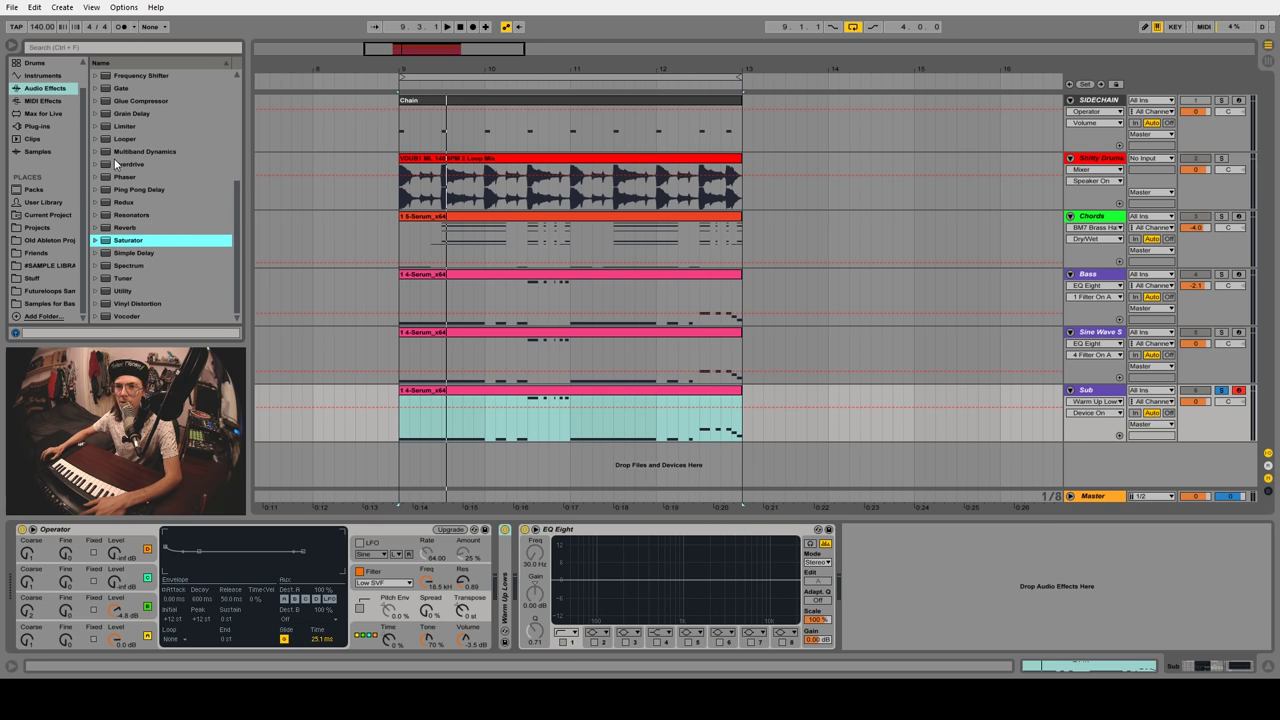
drag(107, 155, 526, 570)
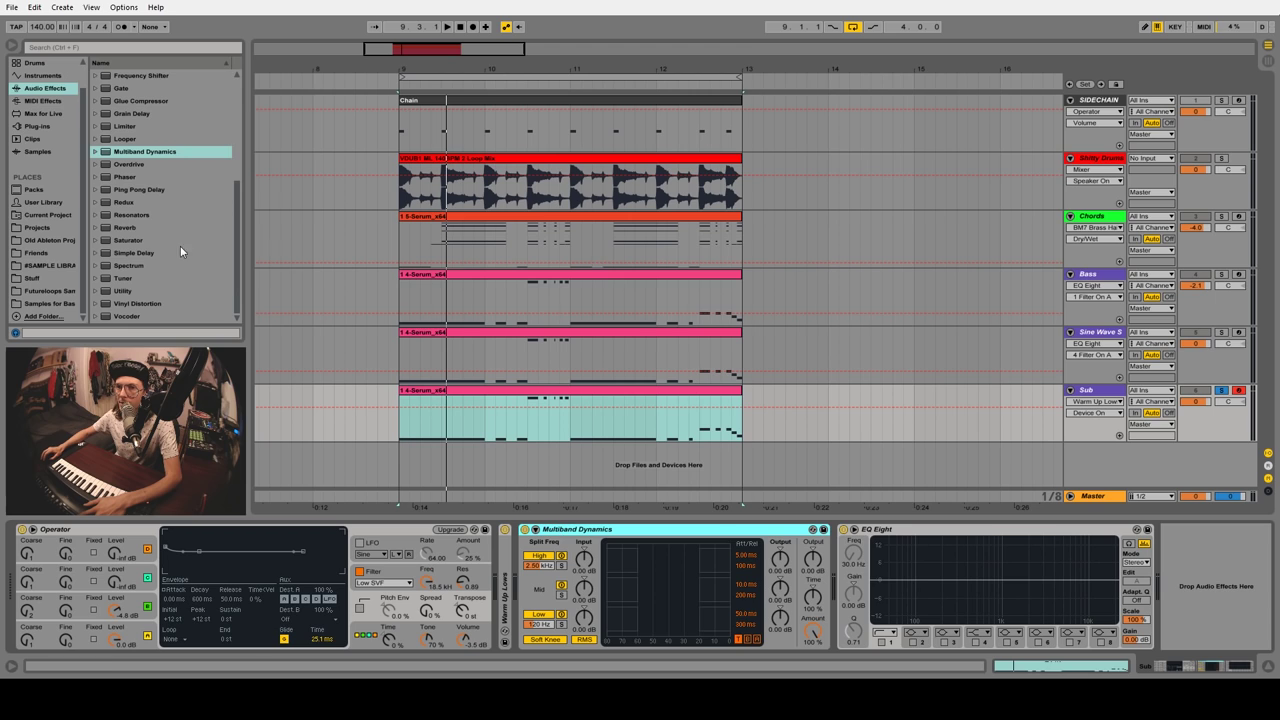
Make EQ Eight's first band a steep 120 Hz low-pass and duplicate the EQ
click(881, 641)
click(884, 632)
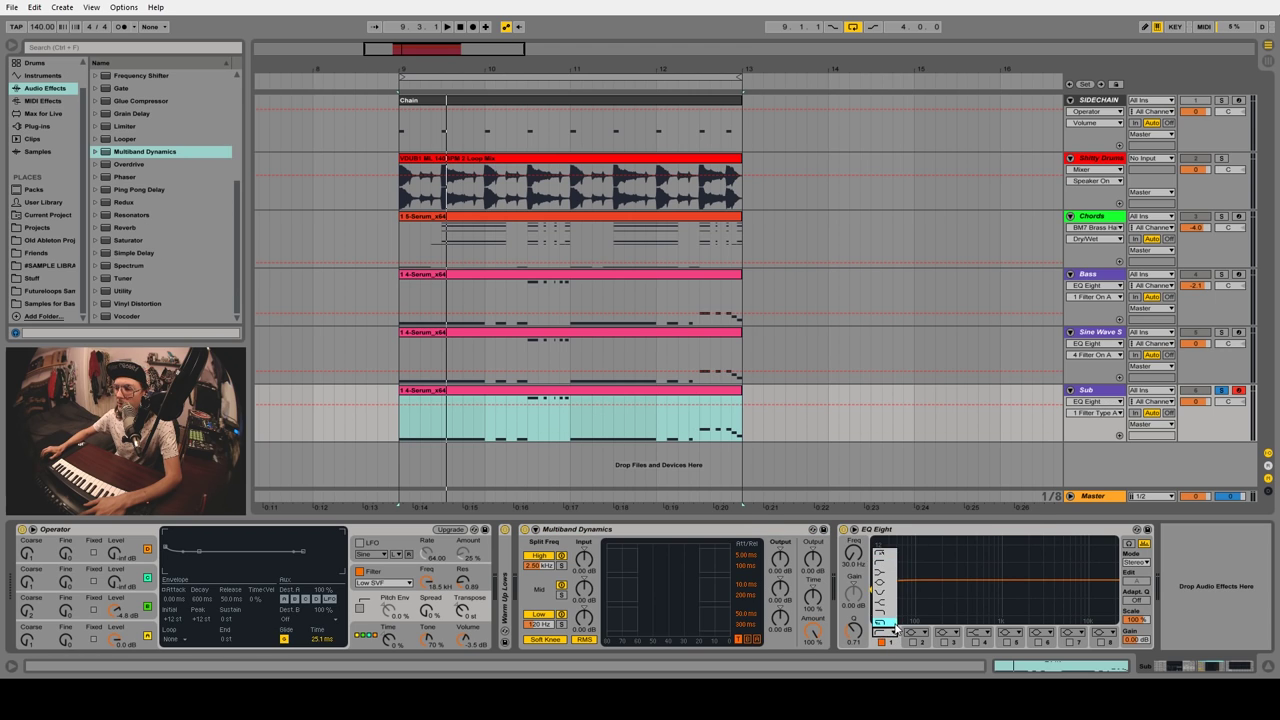
click(870, 553)
drag(857, 561, 852, 553)
click(890, 531)
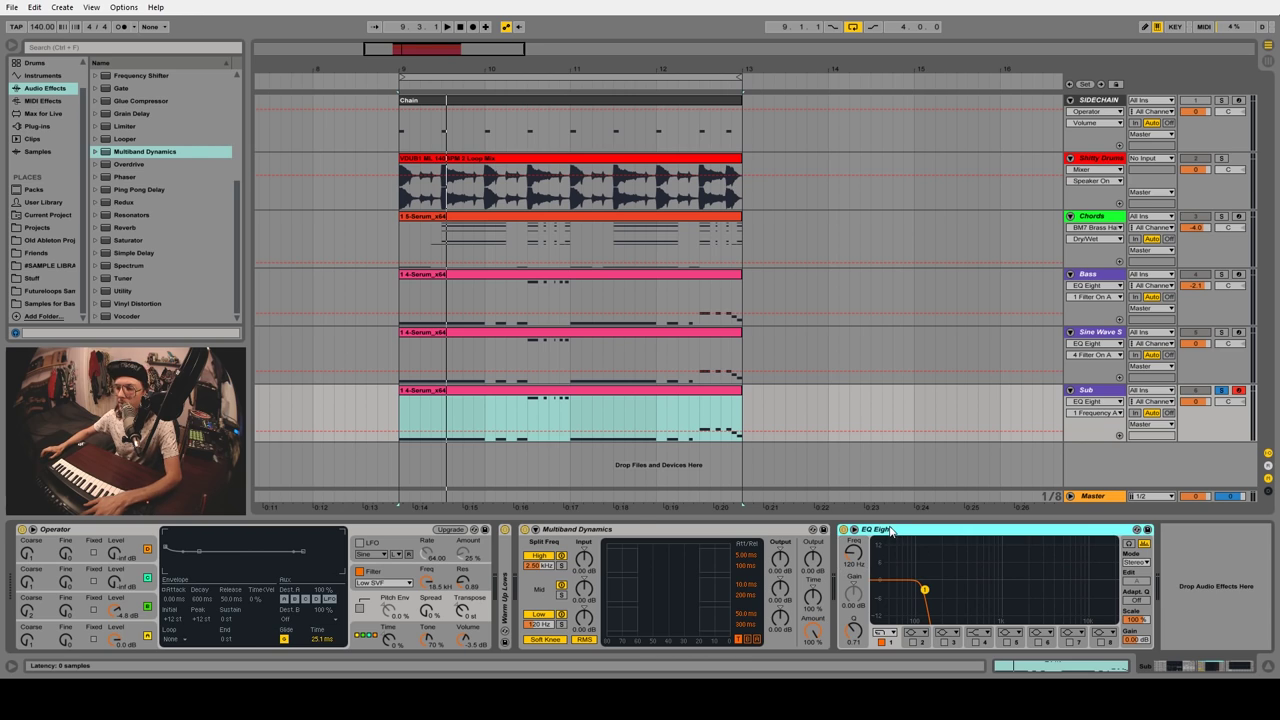
key(ctrl+d)
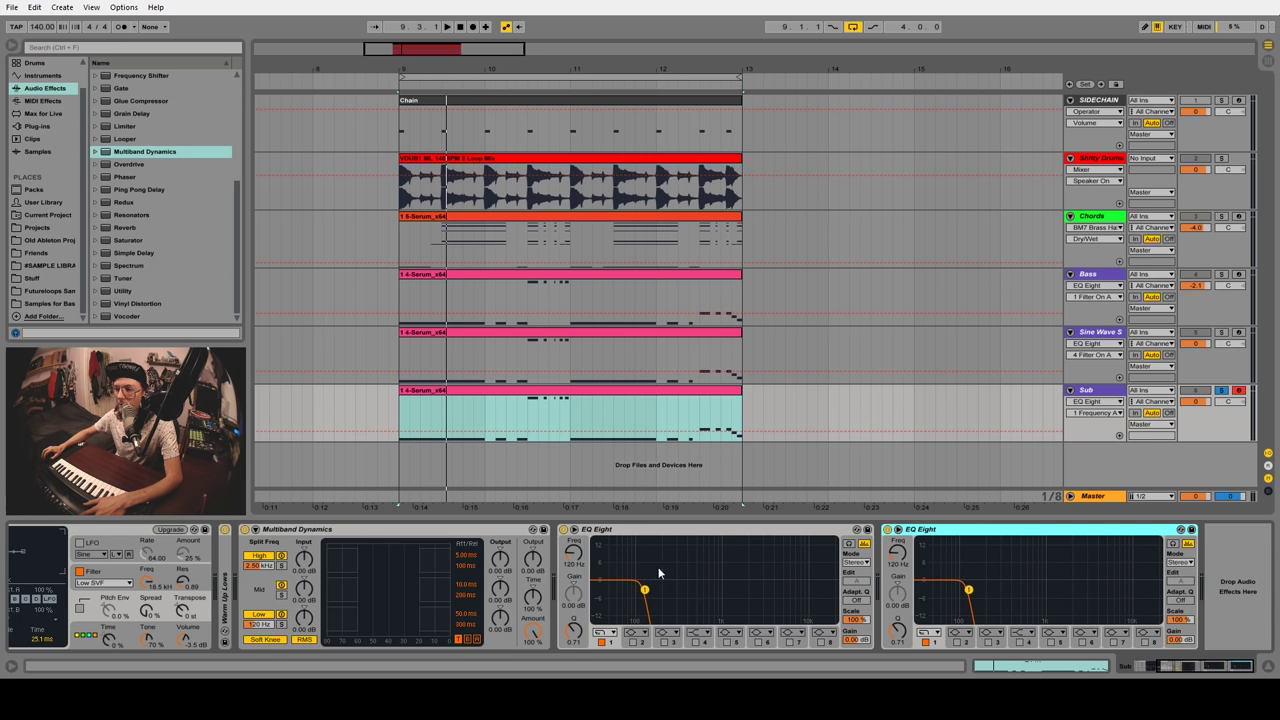
Switch the copied EQ Eight's first band to a low cut
click(936, 633)
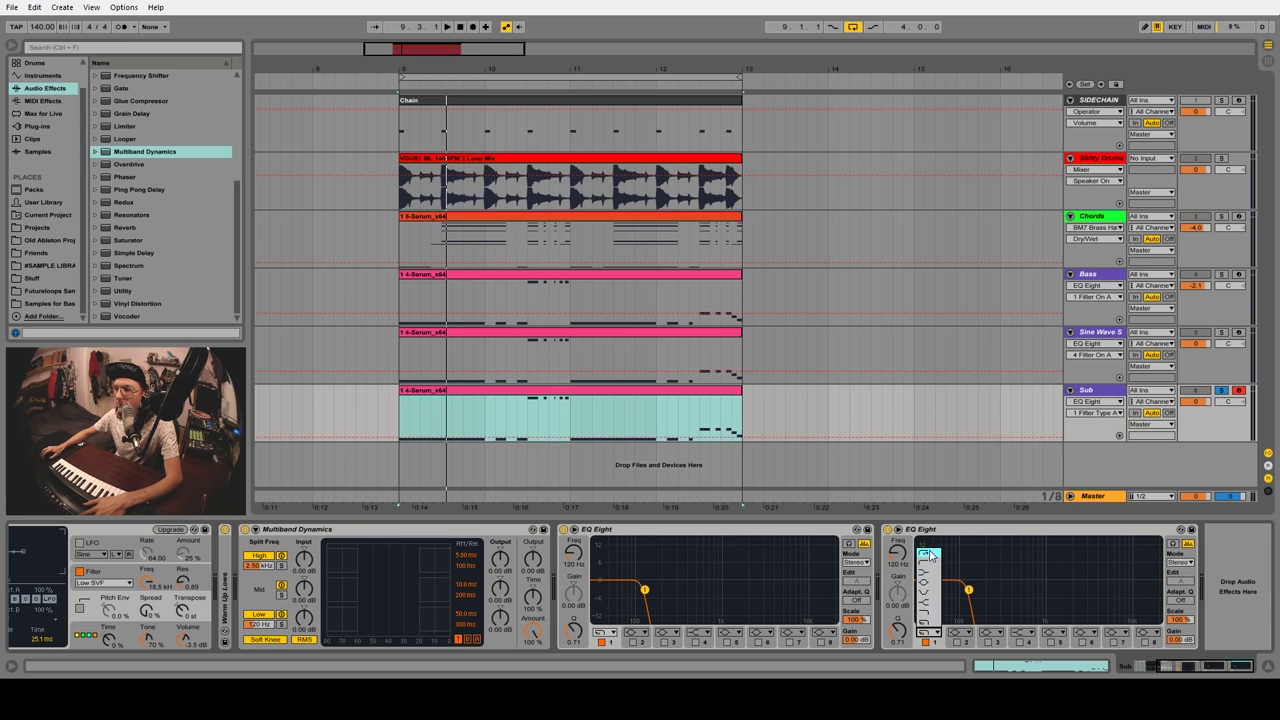
click(929, 552)
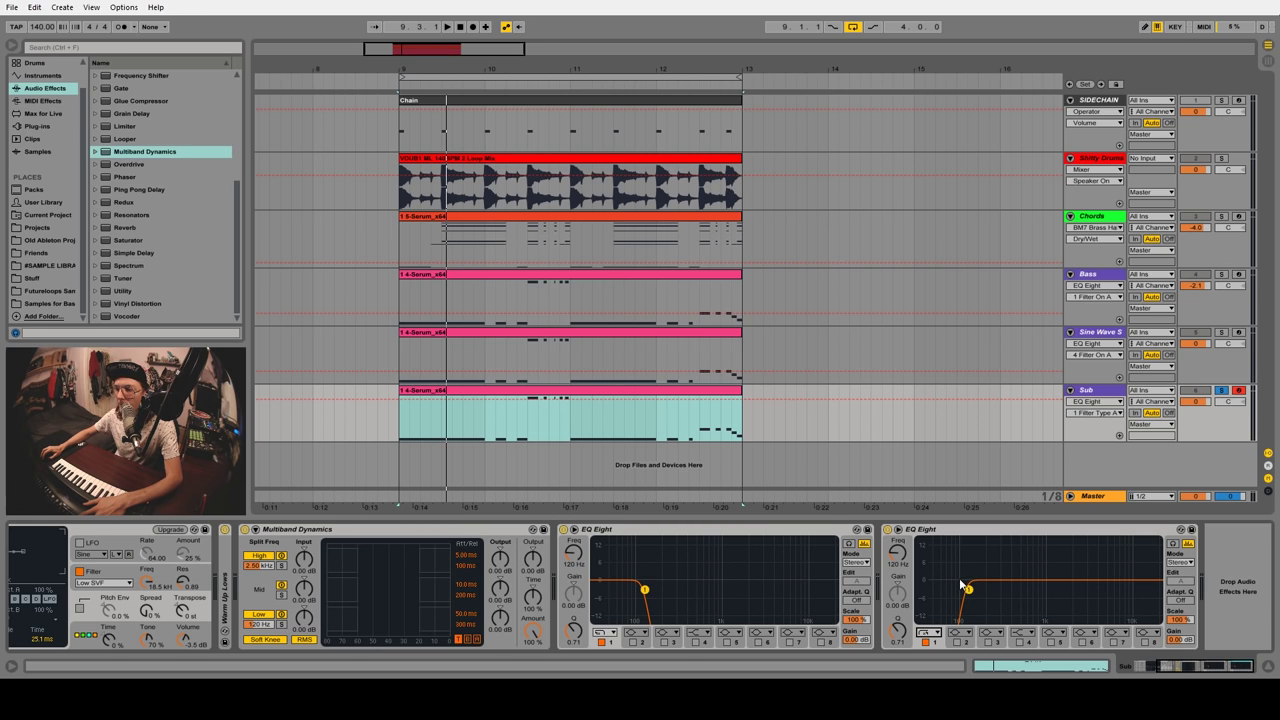
click(734, 533)
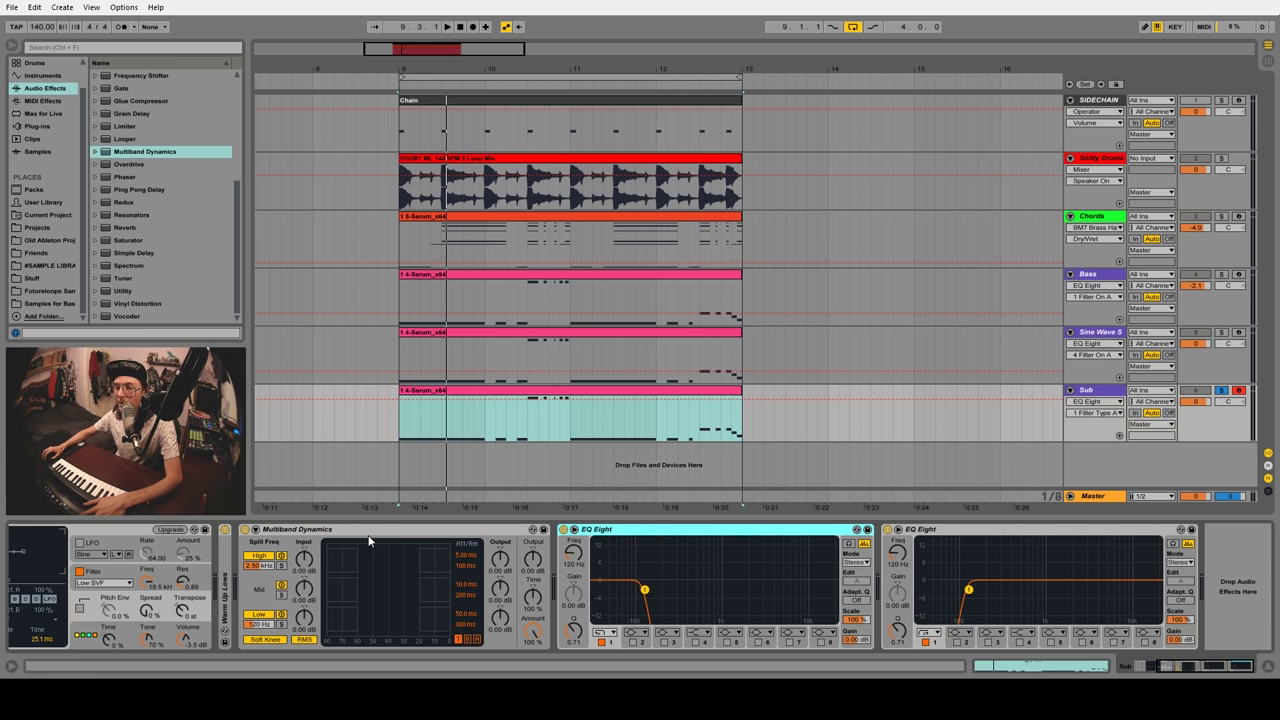
click(302, 533)
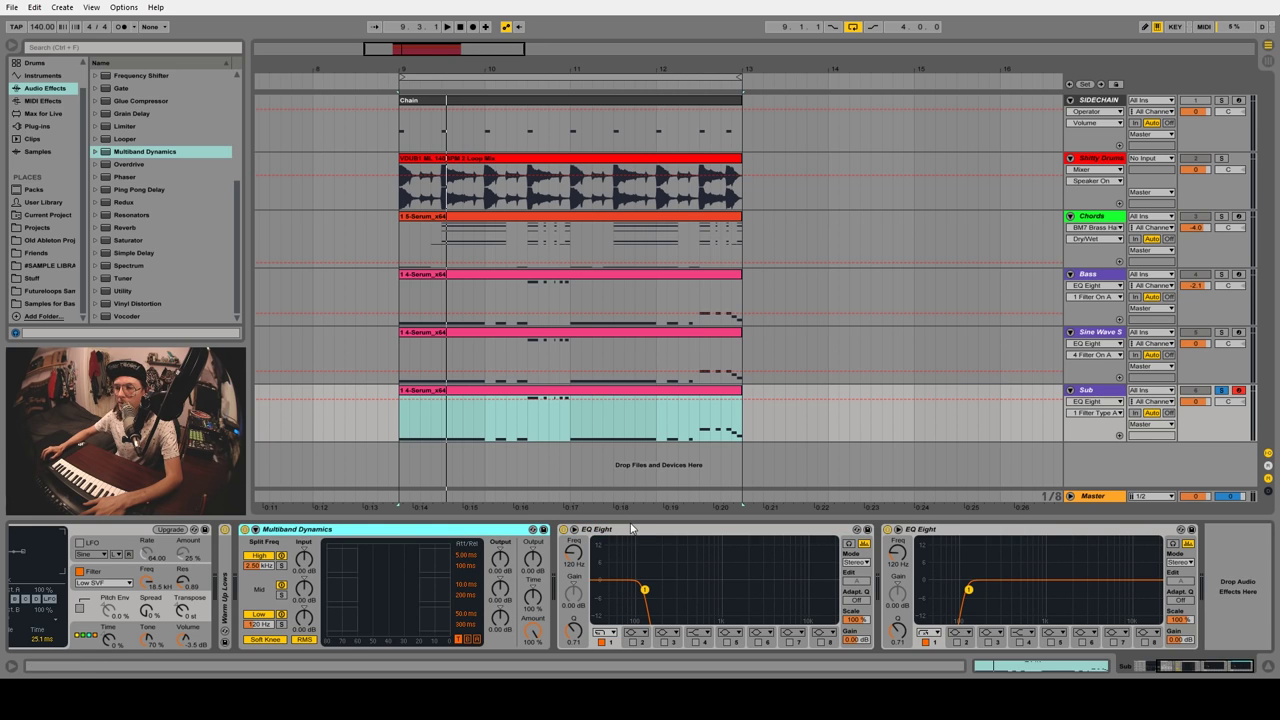
Target the first EQ Eight's cutoff frequency, then delete that low-pass EQ Eight
click(728, 565)
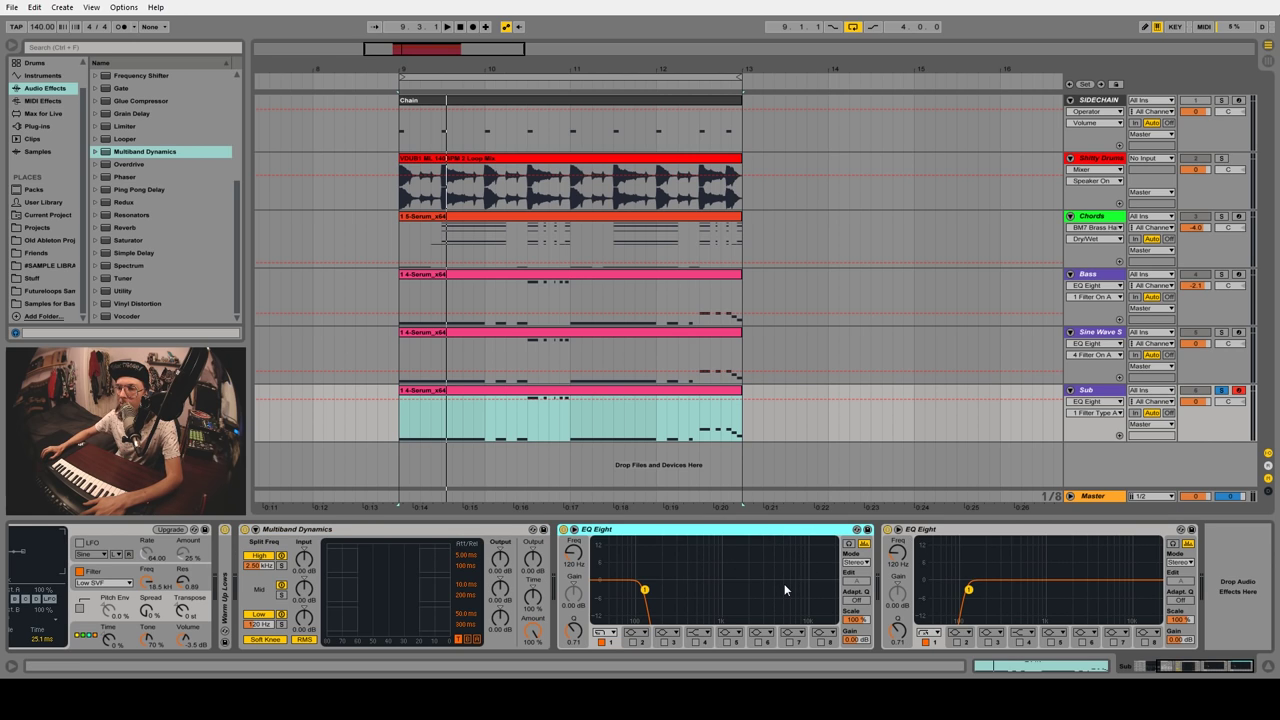
click(572, 556)
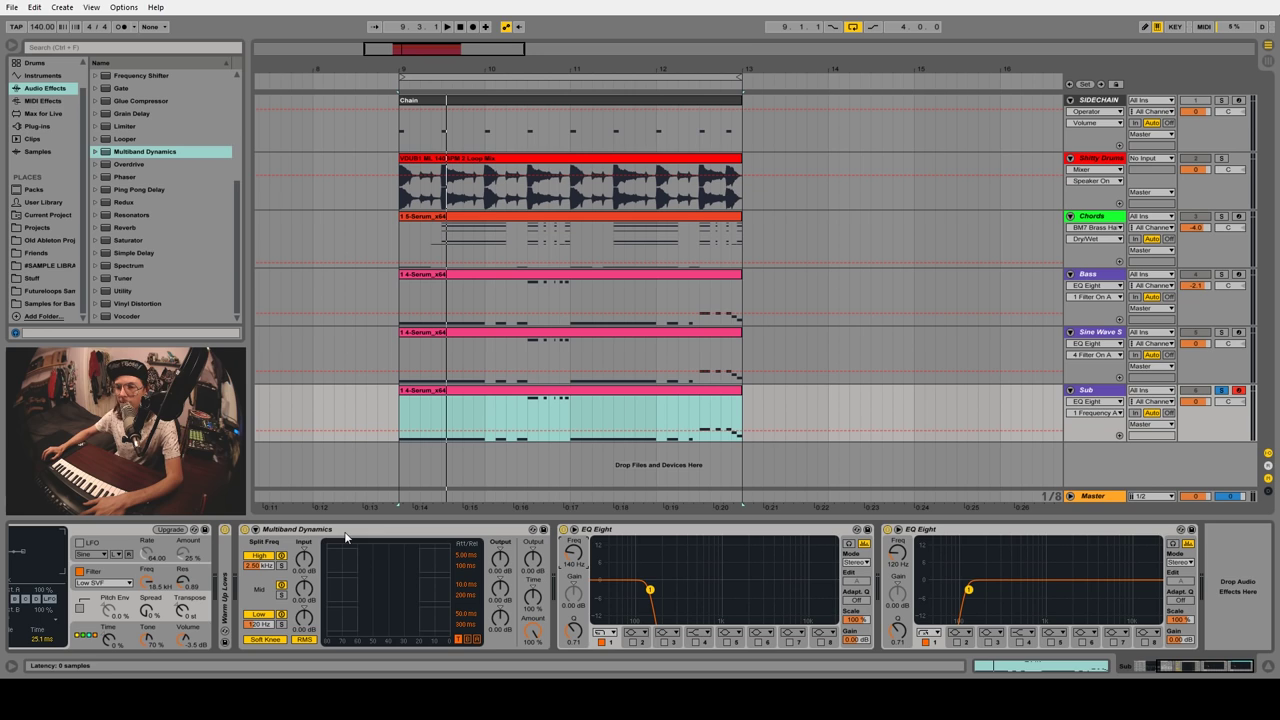
click(630, 529)
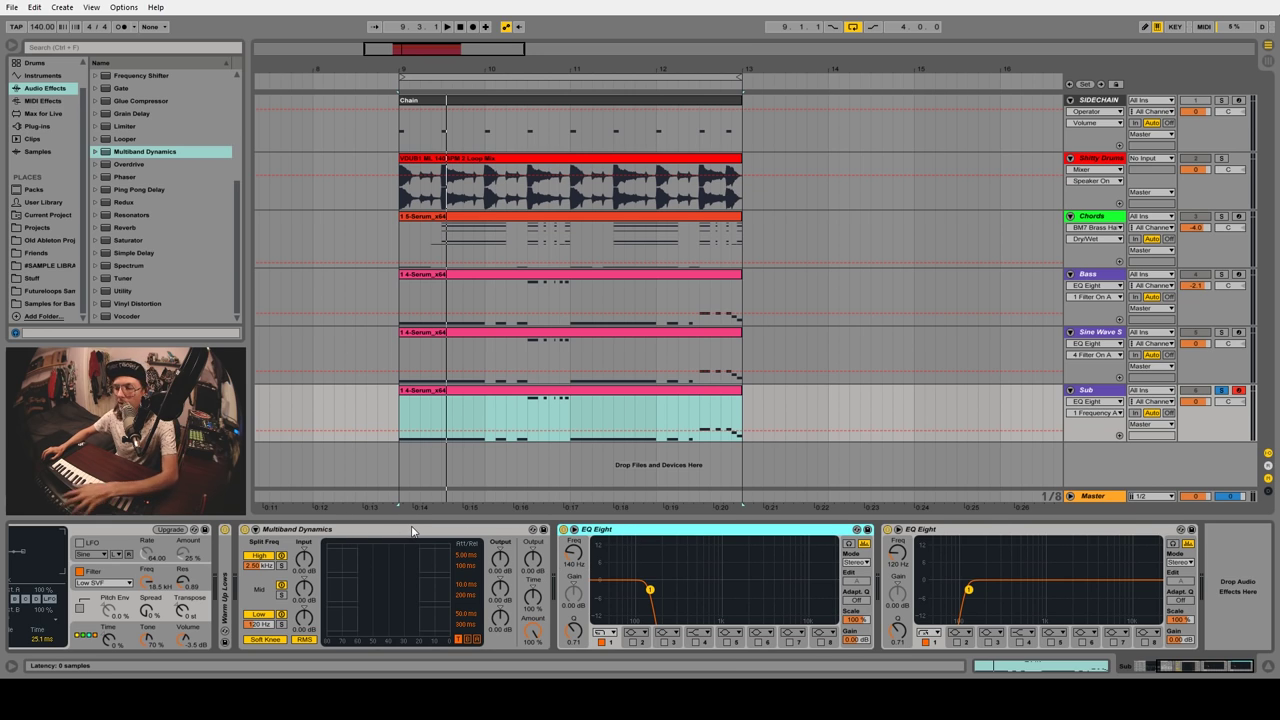
key(Delete)
key(Delete)
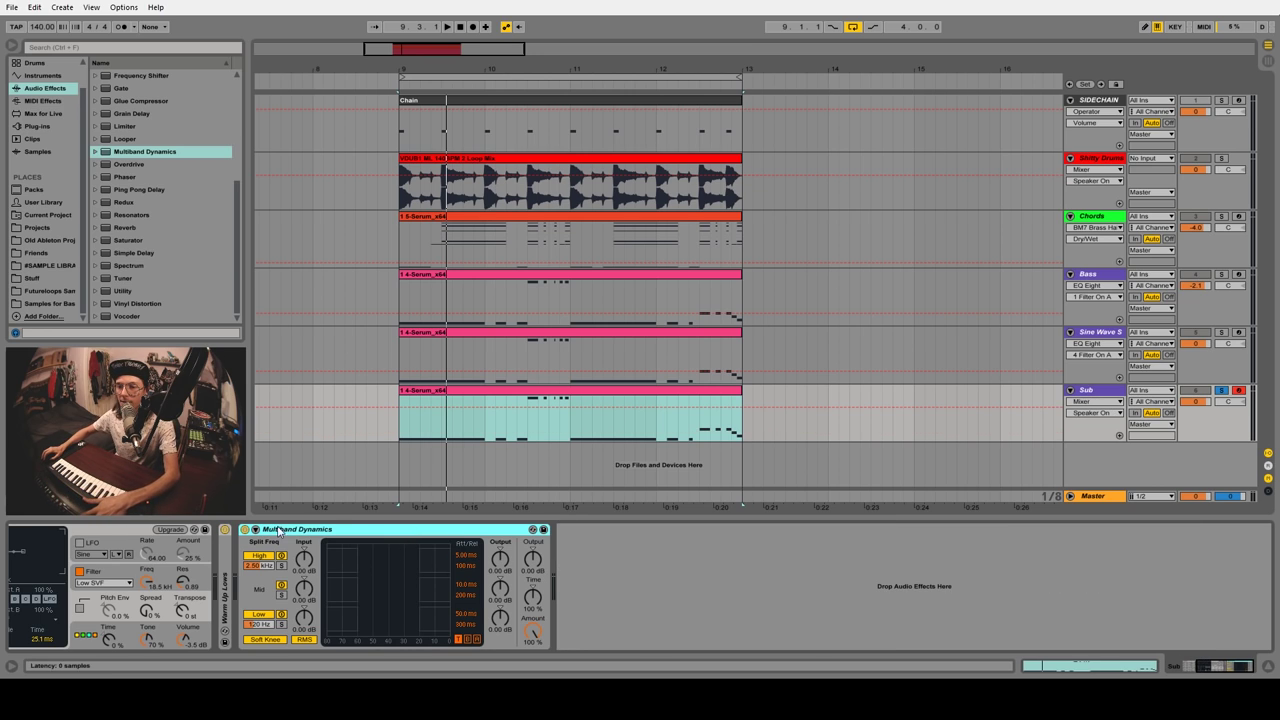
Solo the low band of the Sub's Multiband Dynamics, then solo and play the Bass track
click(282, 624)
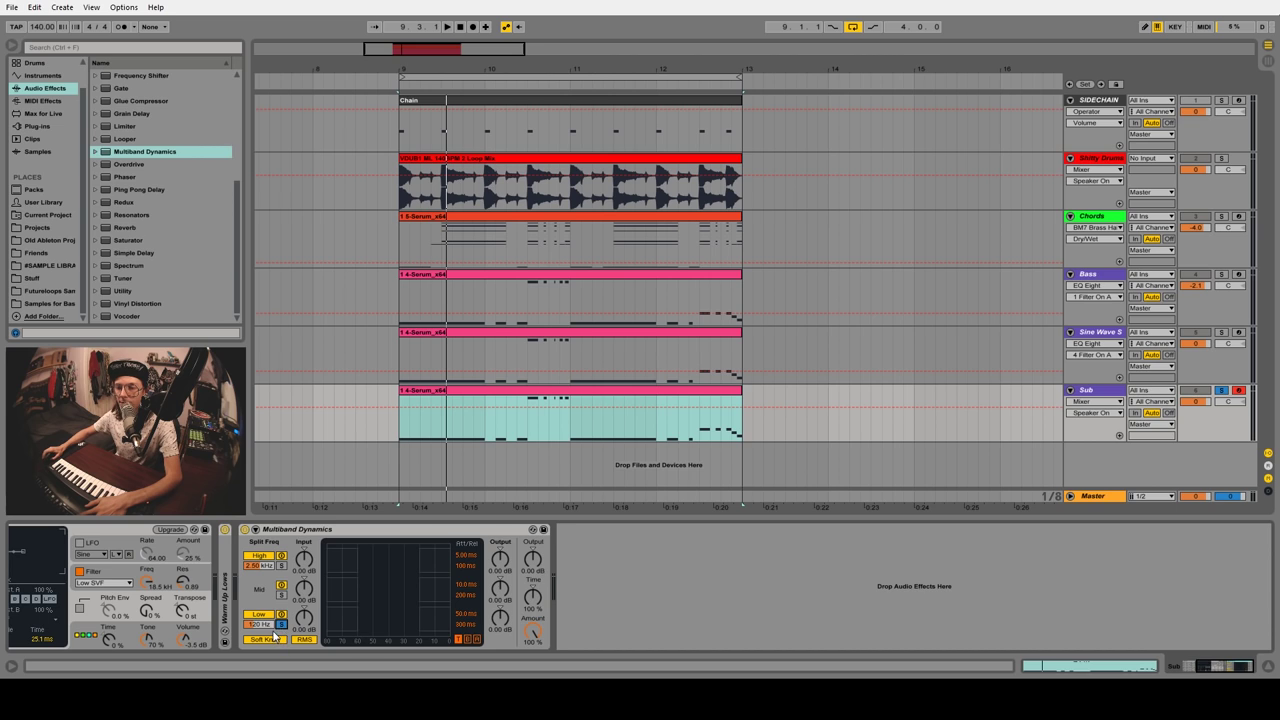
drag(1196, 667, 1183, 668)
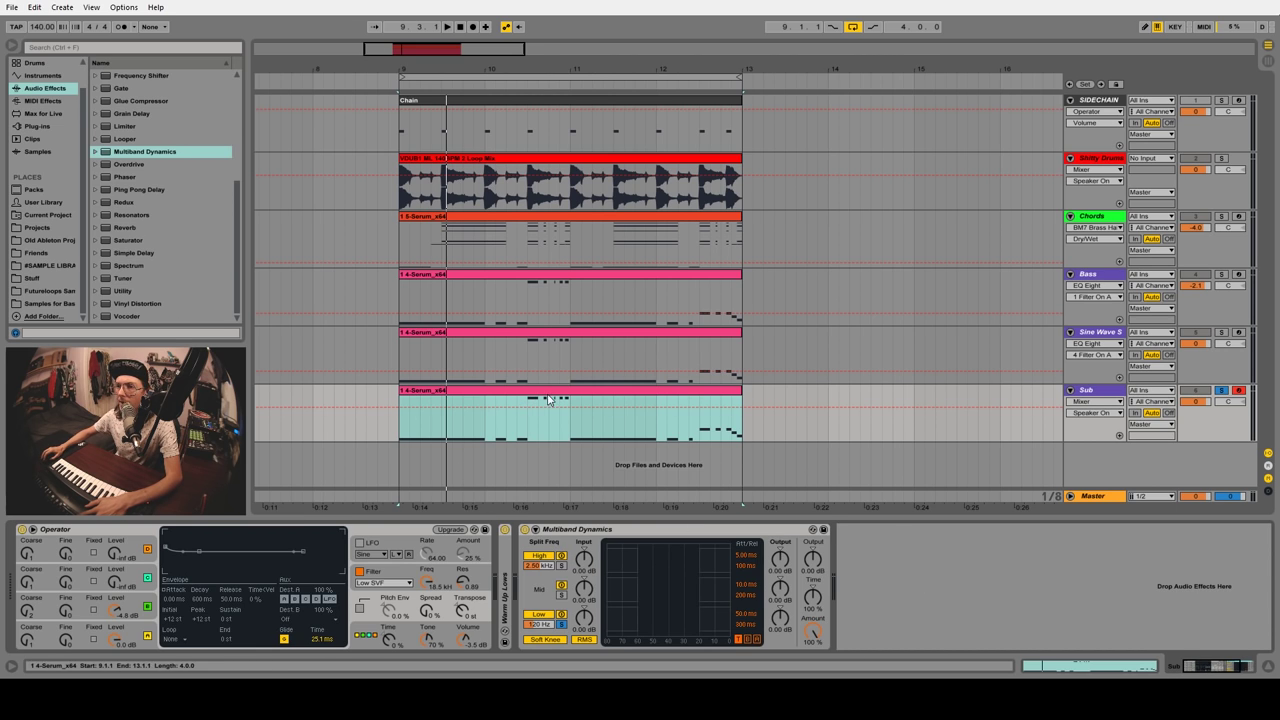
click(1098, 276)
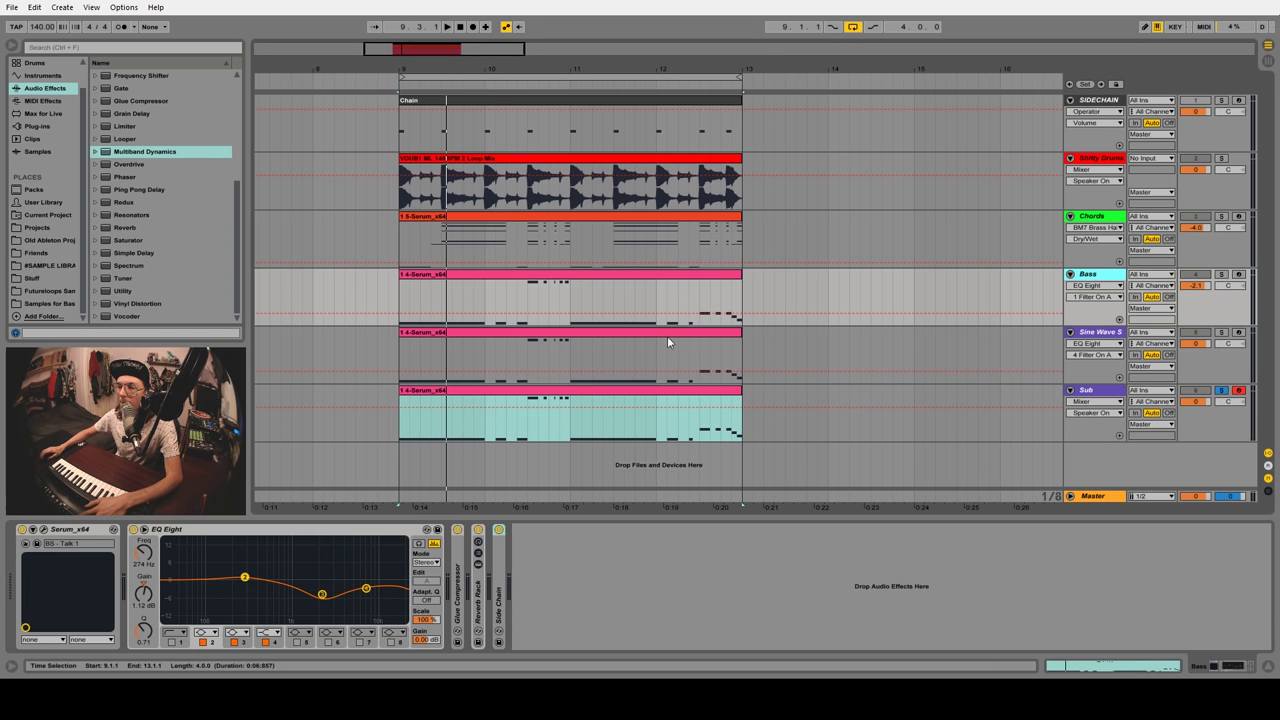
click(1222, 276)
key(space)
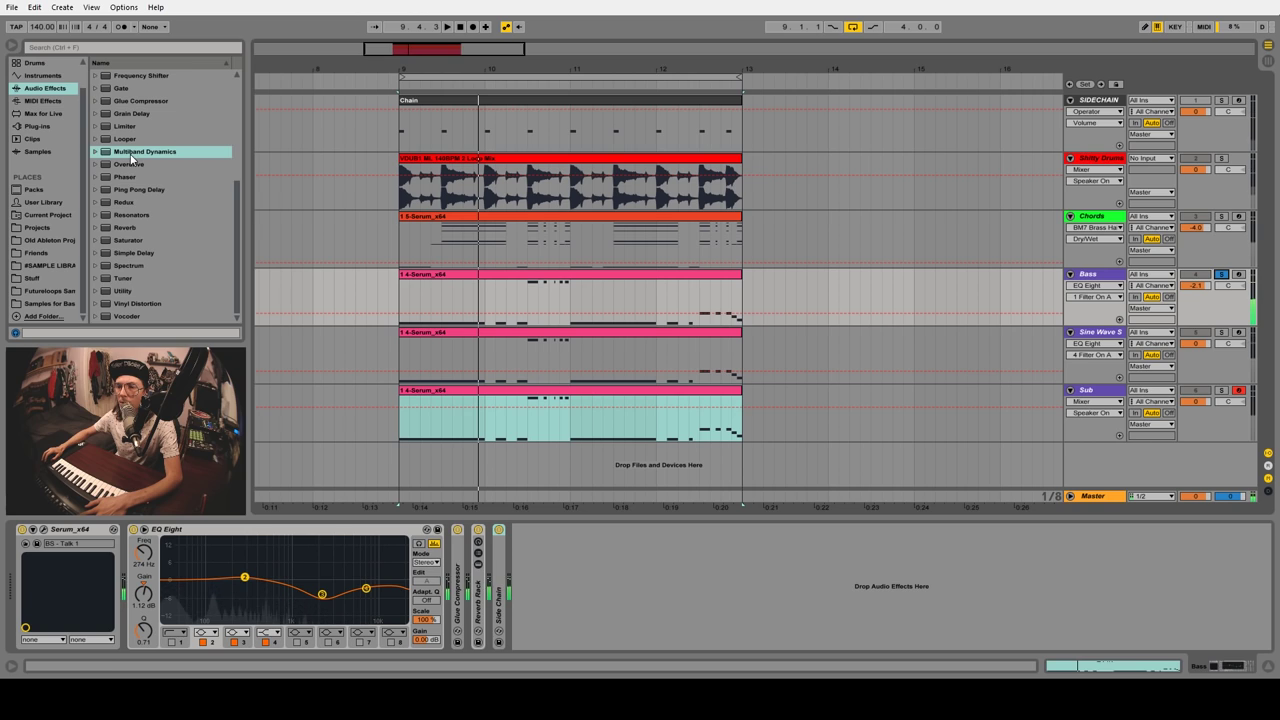
Add Multiband Dynamics after the Bass EQ Eight, solo its mid band, and switch off the high band
drag(138, 150, 317, 278)
drag(466, 496, 452, 597)
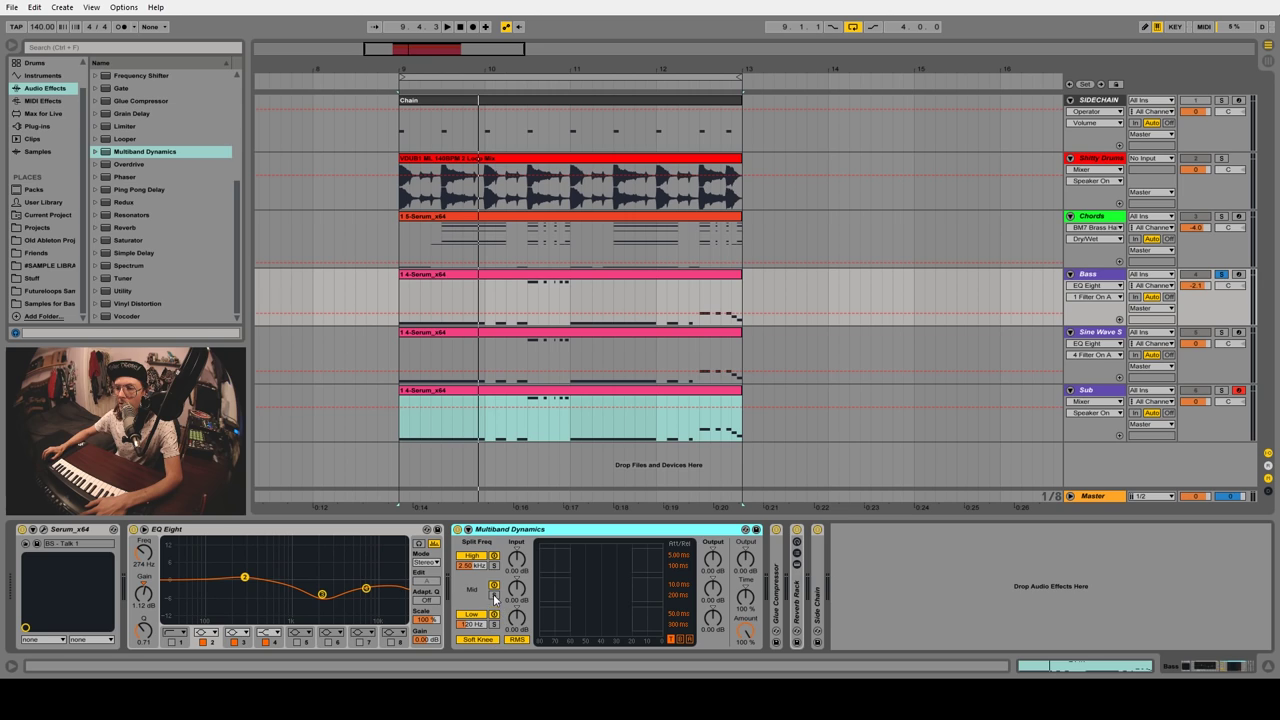
click(493, 594)
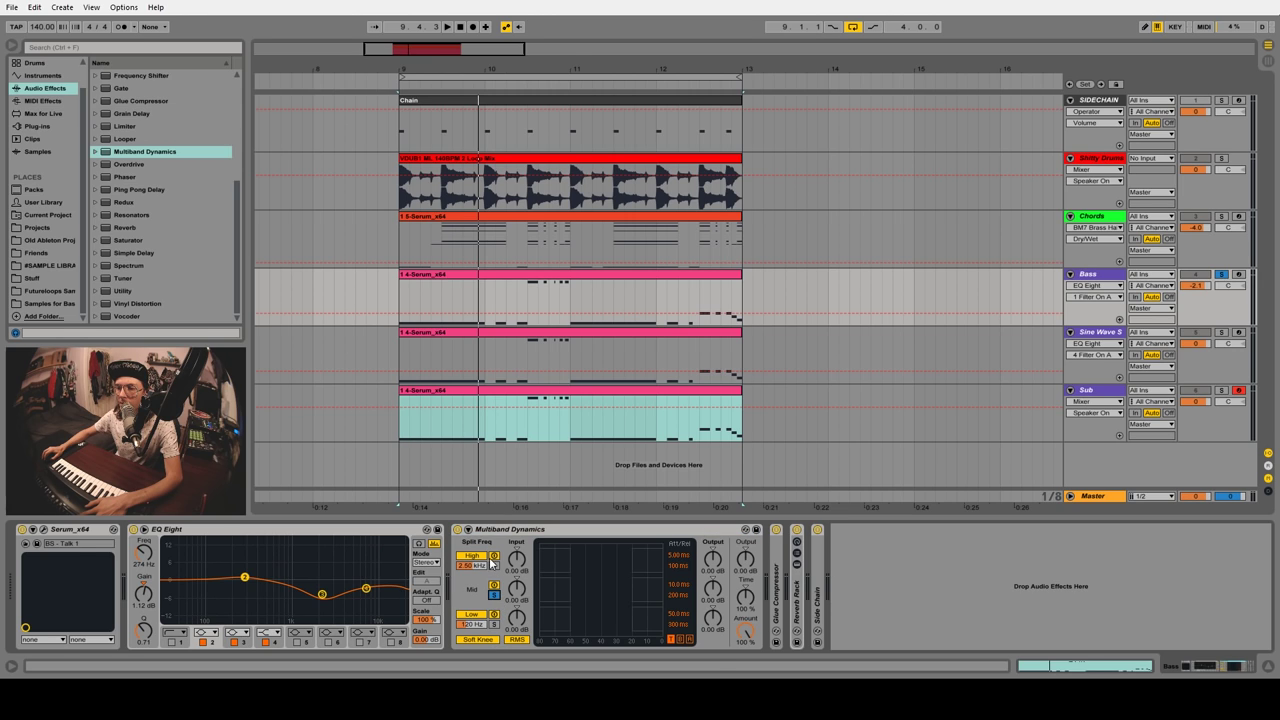
click(478, 557)
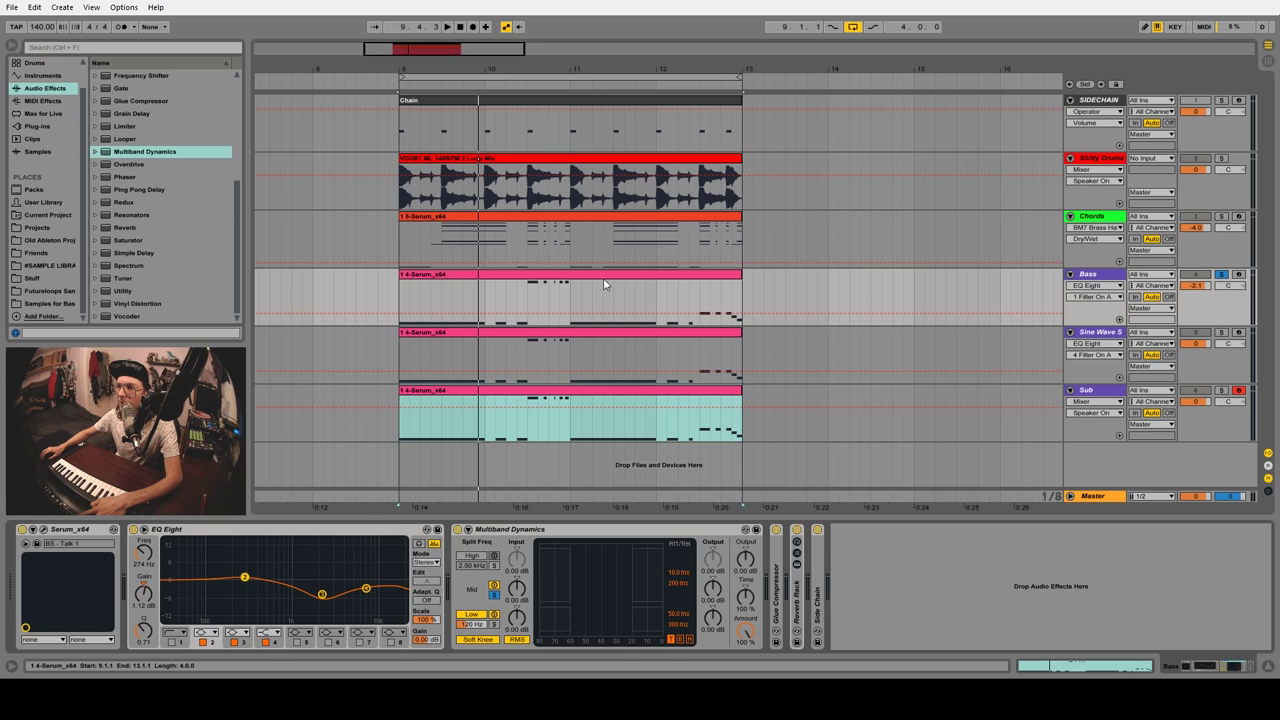
drag(745, 292, 355, 300)
click(1105, 391)
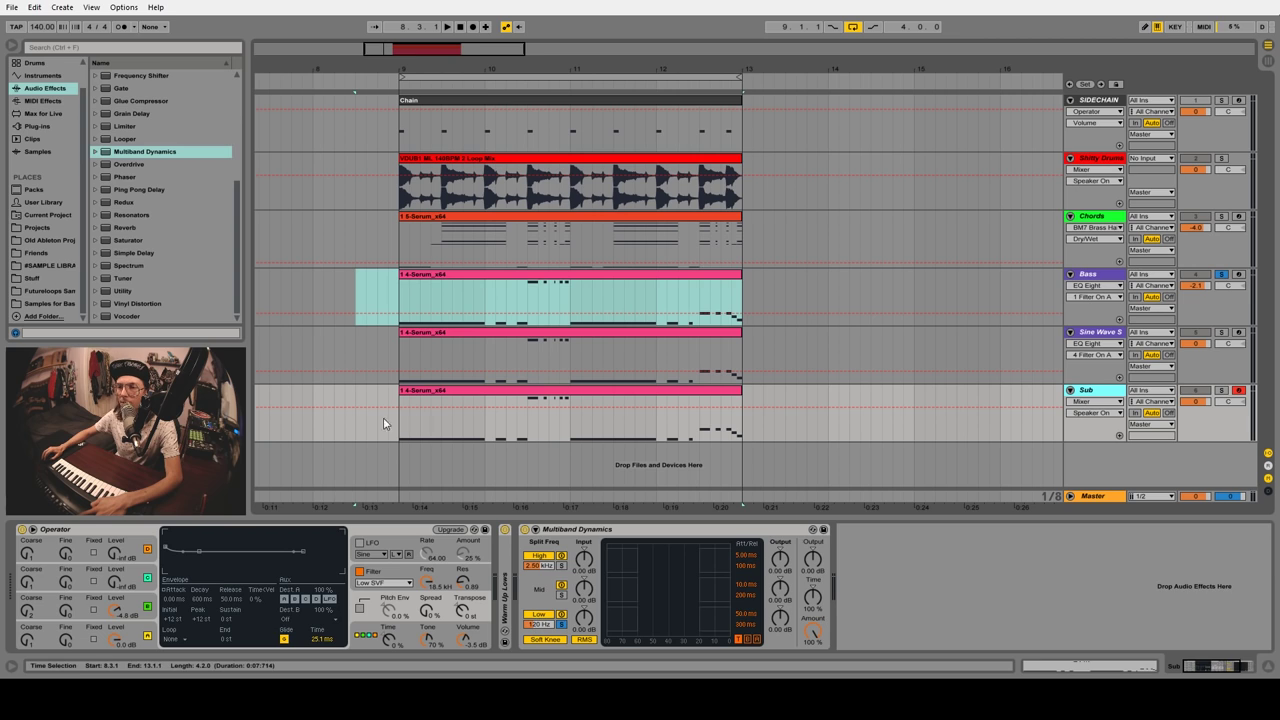
Load a fresh EQ Eight onto the Sub track after Multiband Dynamics
drag(383, 417, 786, 420)
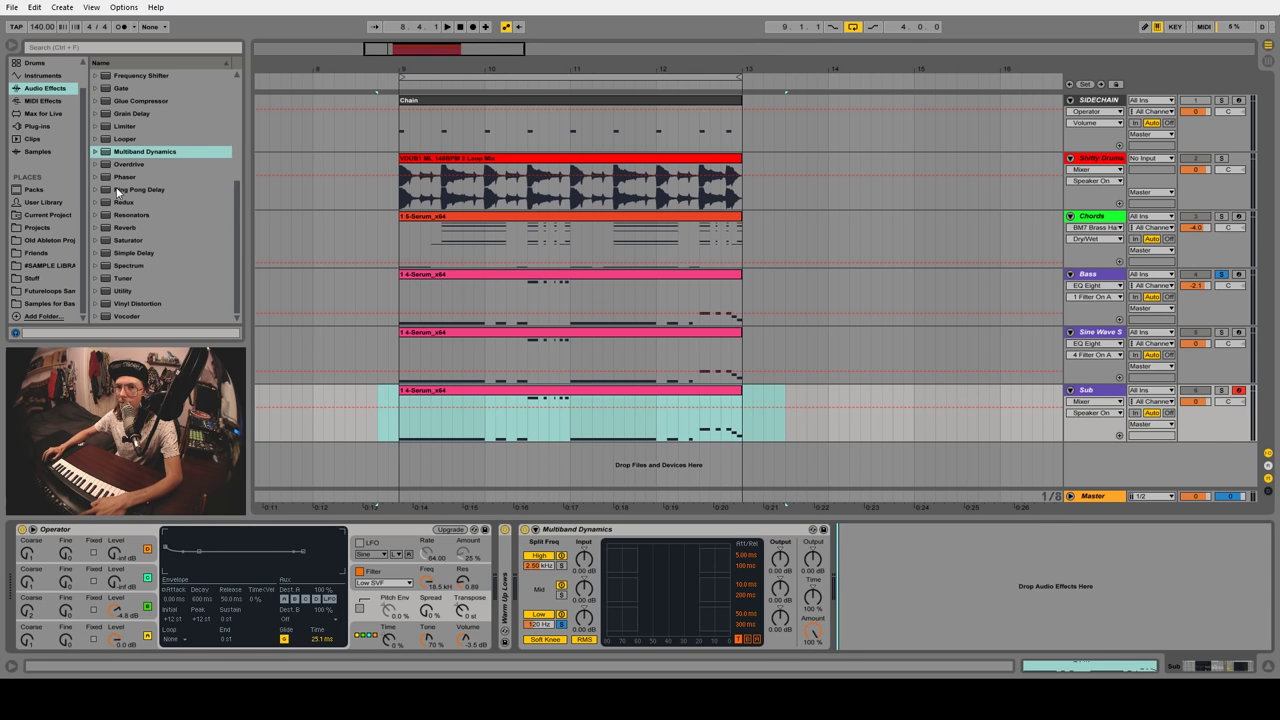
scroll(119, 146, up, 3)
click(117, 114)
key(Return)
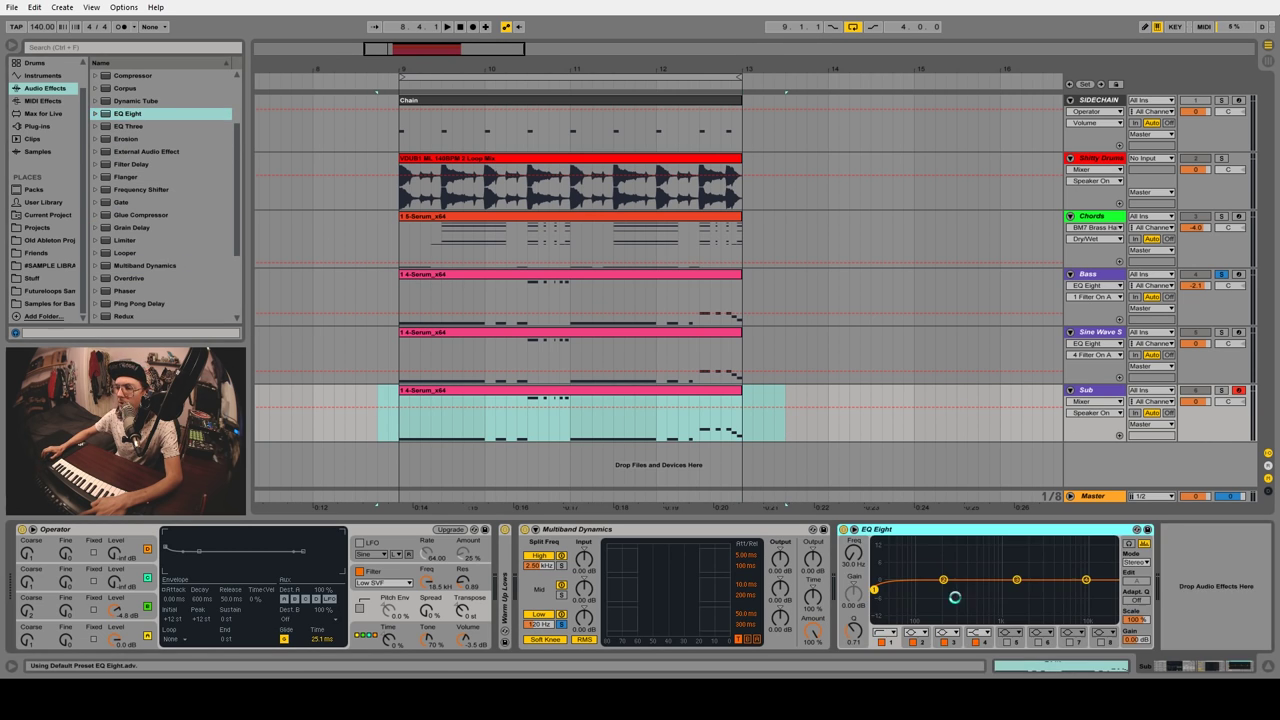
Switch off EQ bands 1–4, then solo the Sub and start playback
click(882, 643)
click(914, 643)
click(945, 643)
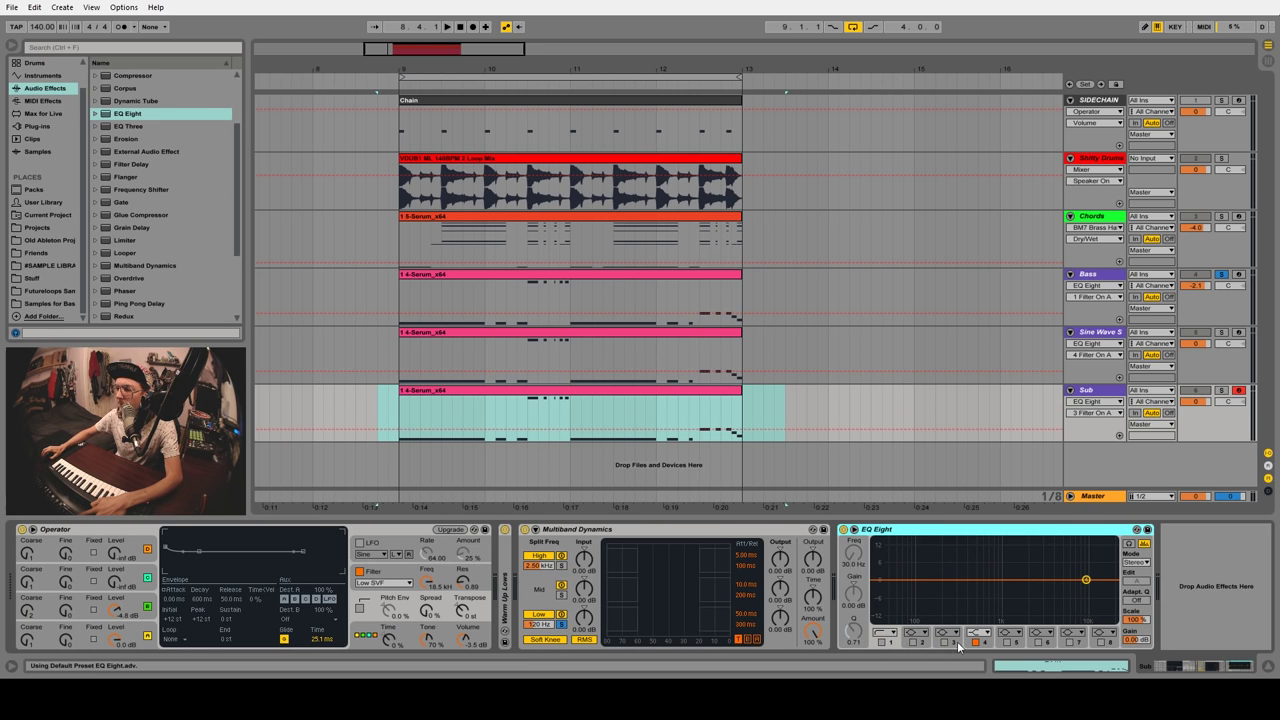
click(977, 643)
click(1221, 390)
key(space)
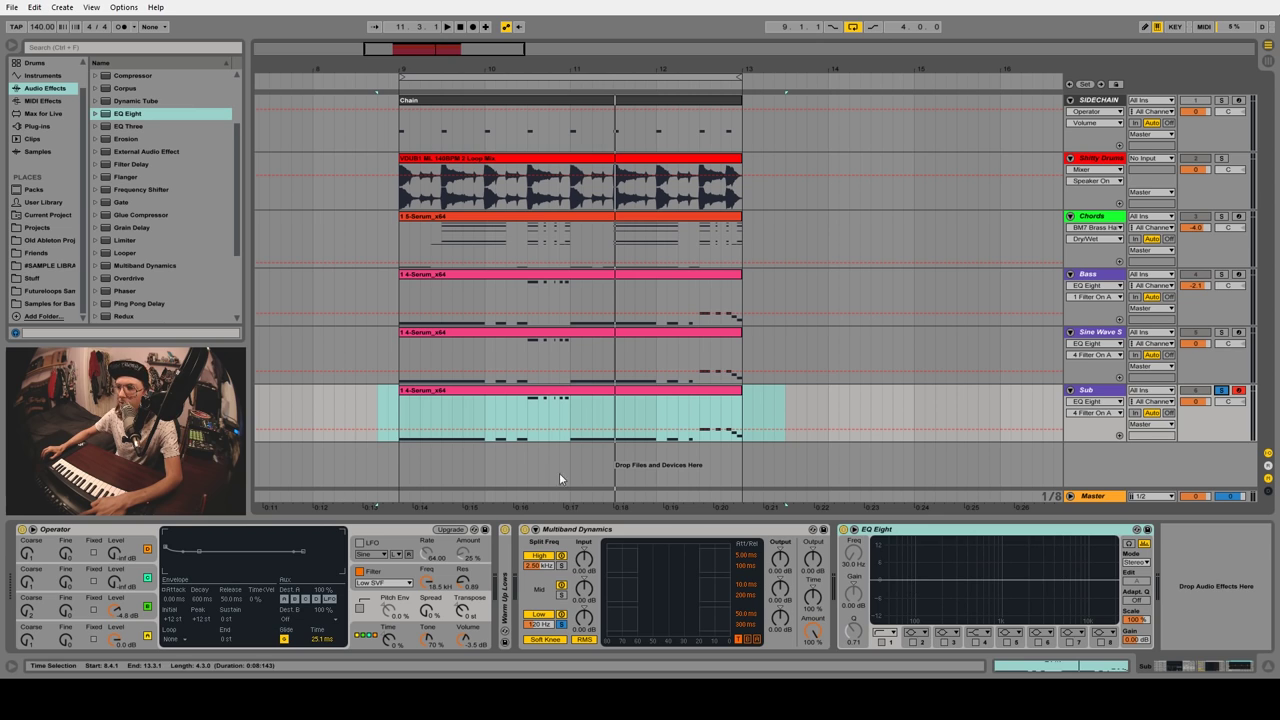
Open the Sub clip, select all its notes, and audition it
double_click(525, 395)
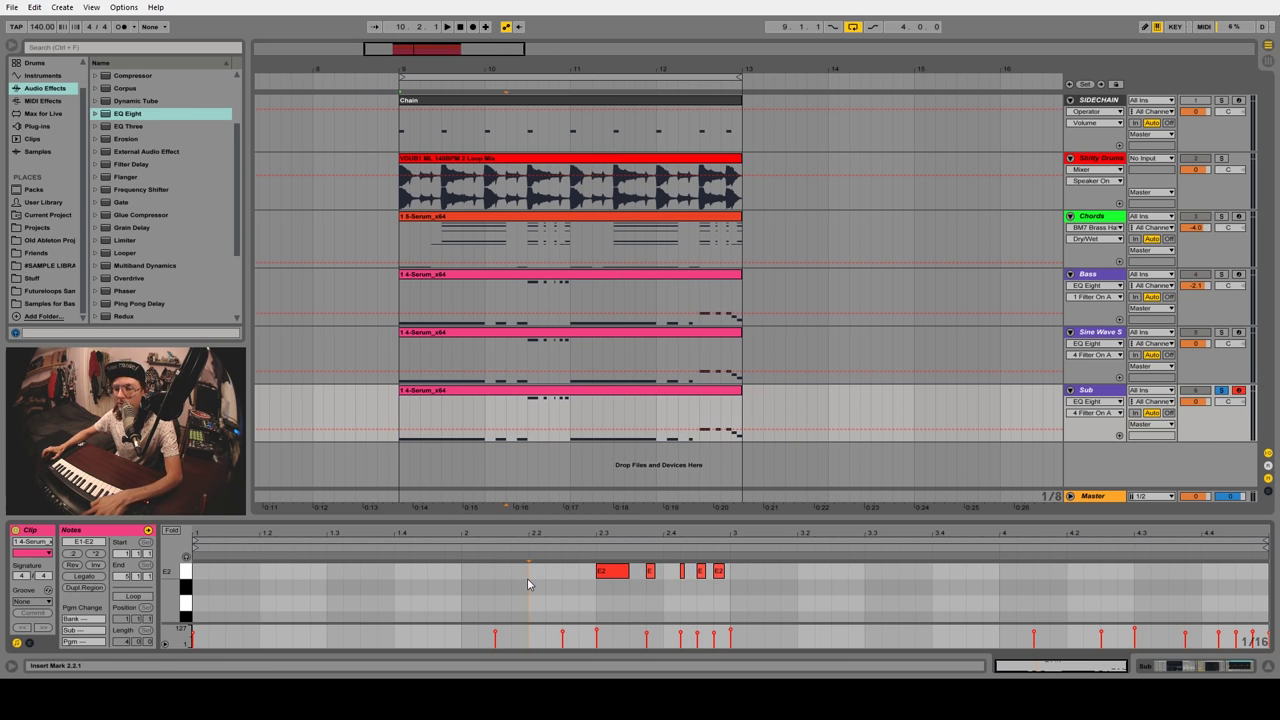
key(ctrl+a)
scroll(527, 584, down, 5)
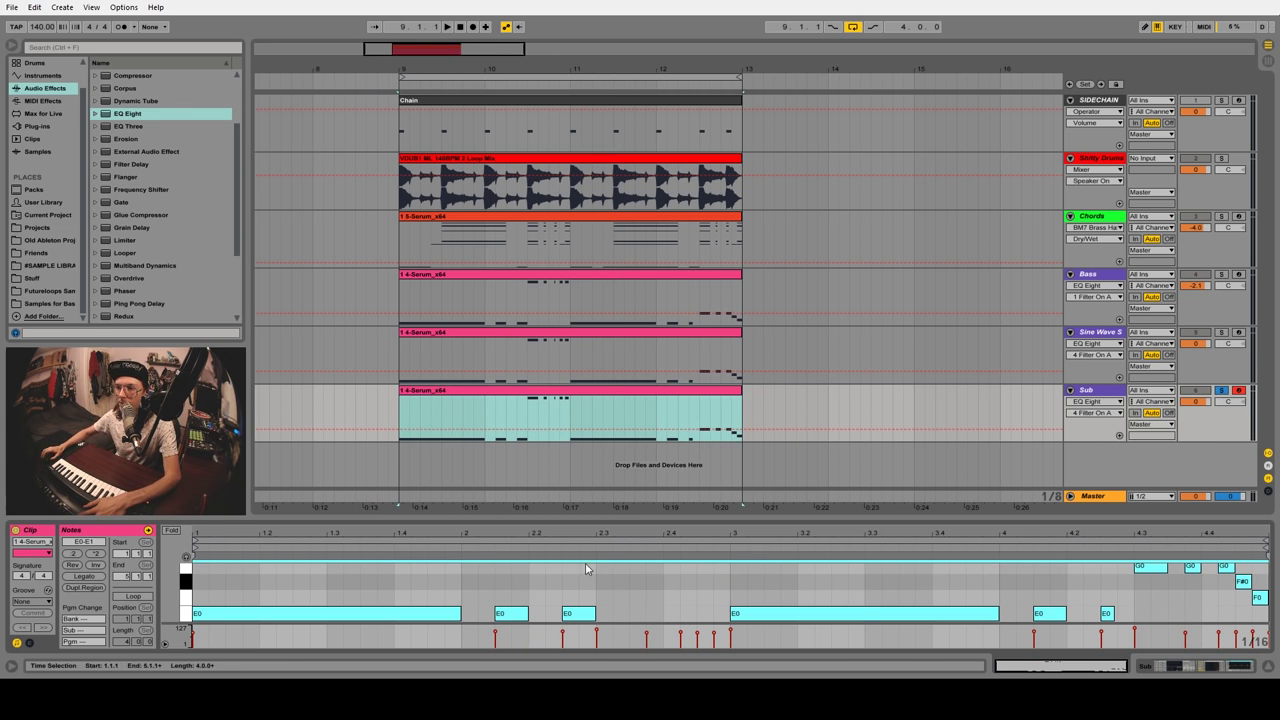
key(space)
click(1076, 416)
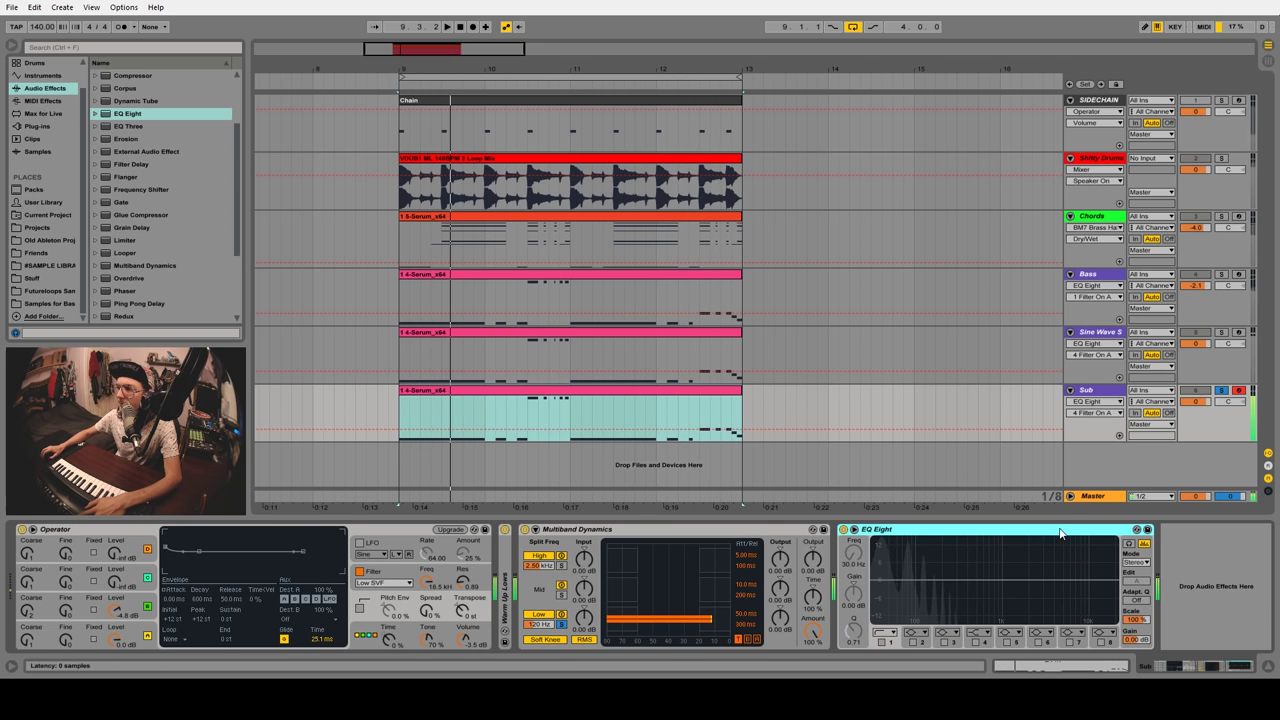
key(space)
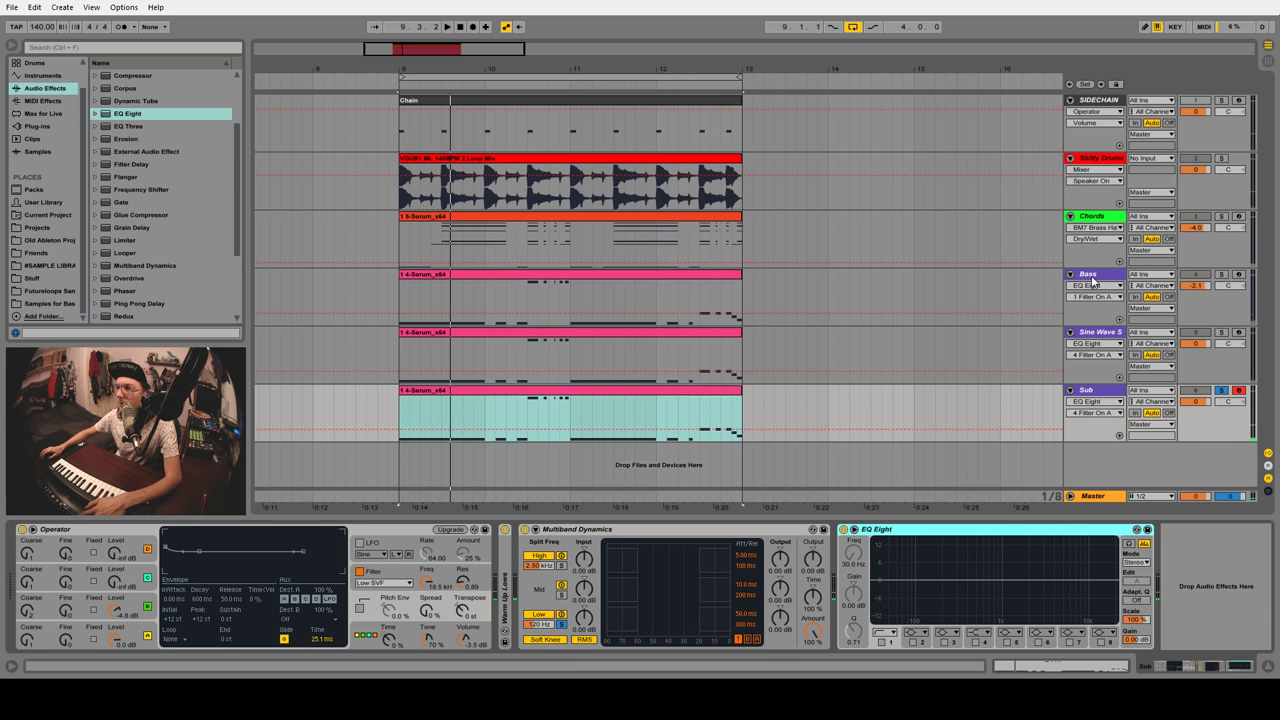
Expand the Bass track's Side Chain compressor and return to the Sub's devices
click(1088, 276)
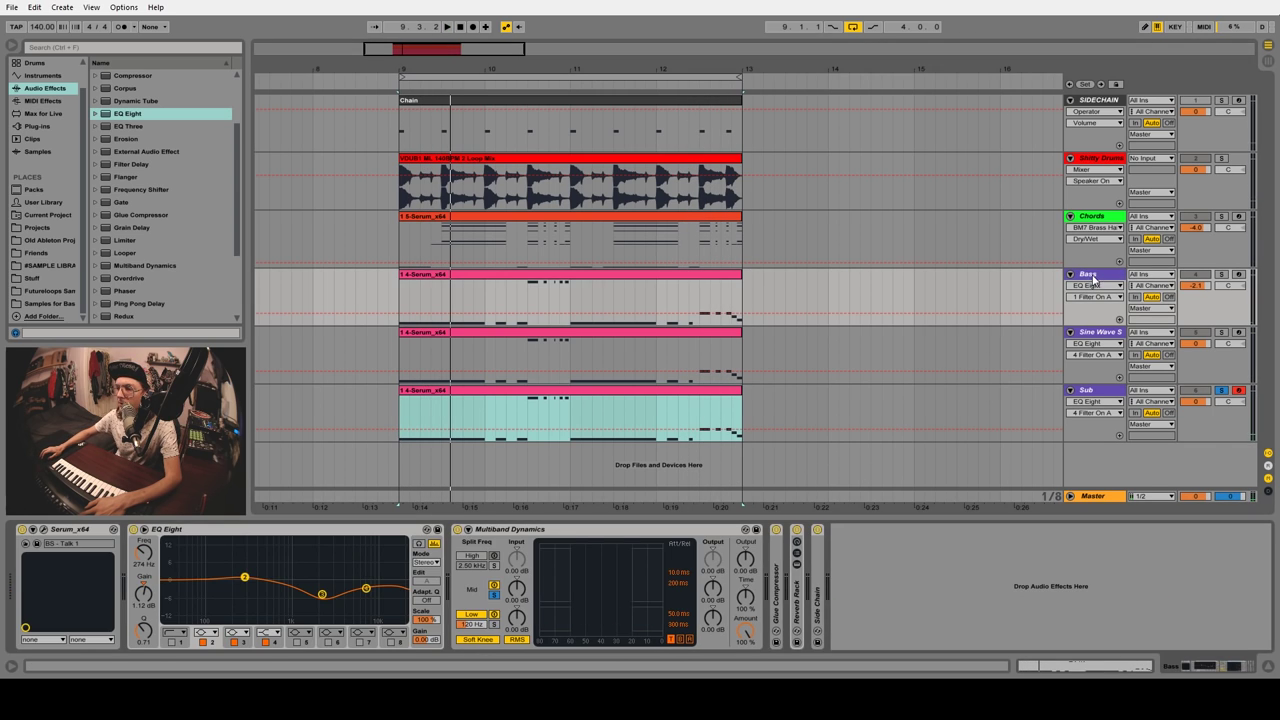
double_click(820, 600)
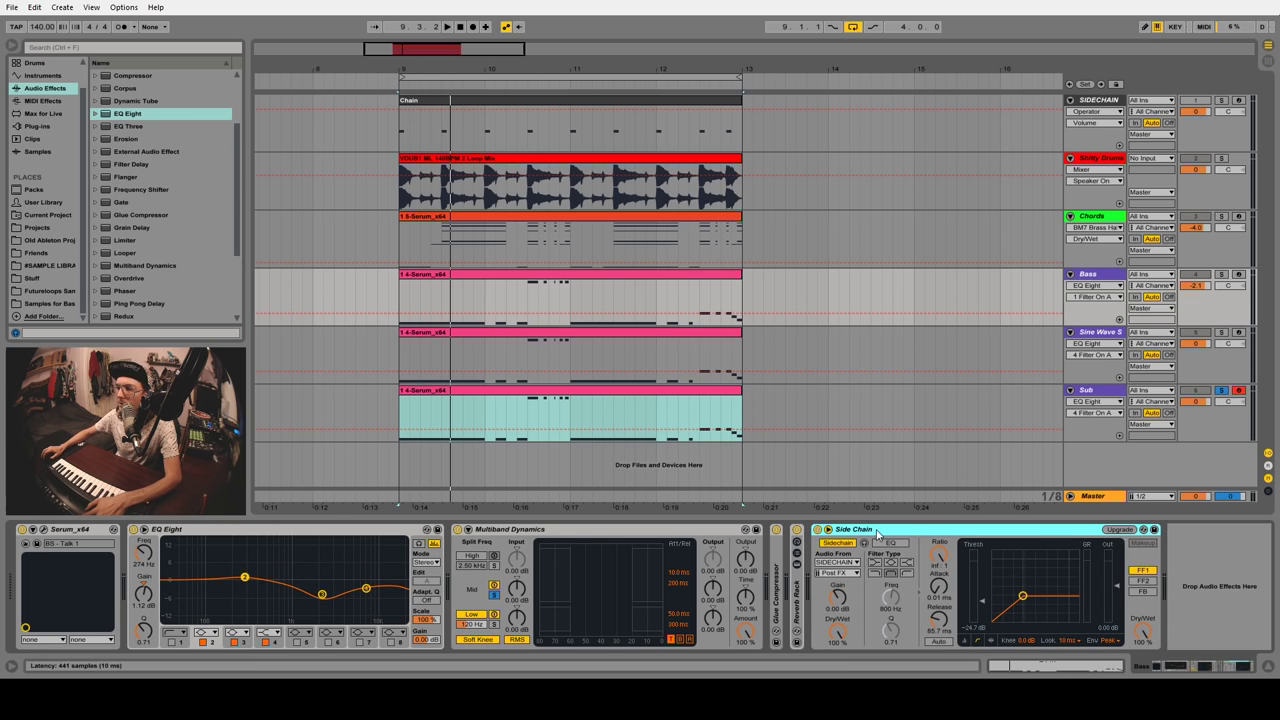
click(1104, 391)
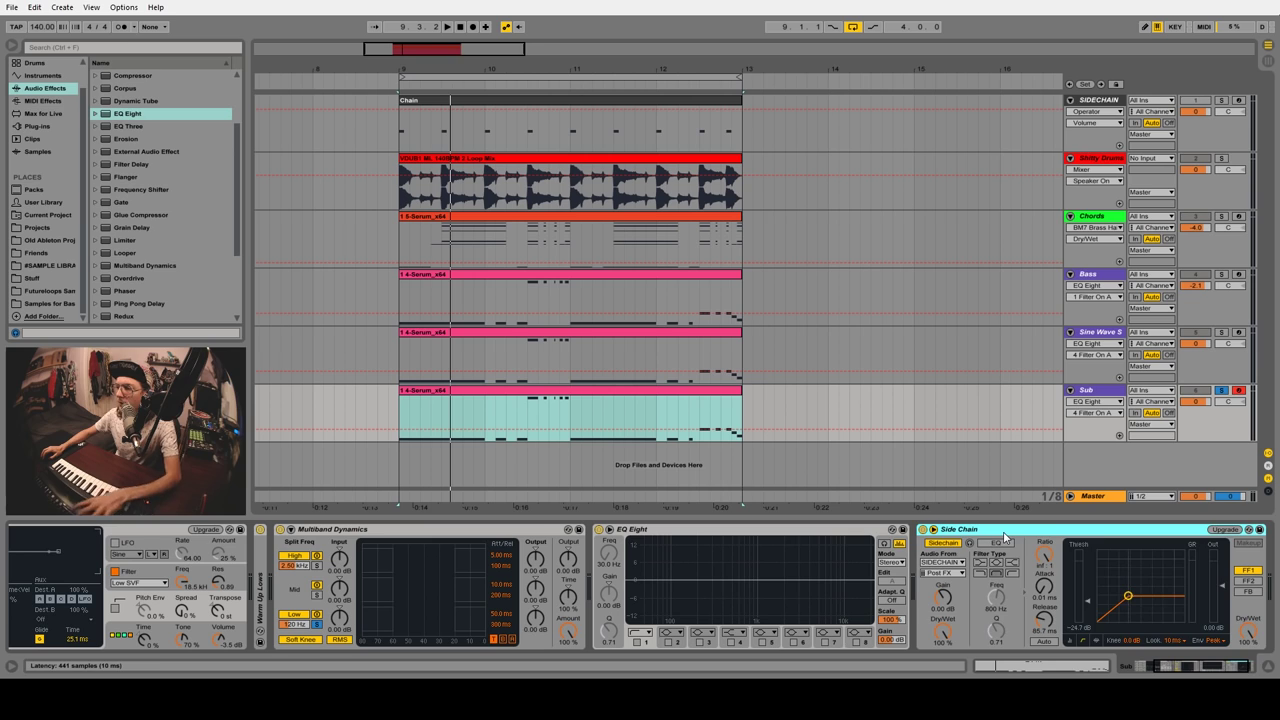
Remove Side Chain from the Sub, then audition the Sine Wave Sub track soloed
key(Delete)
click(1097, 333)
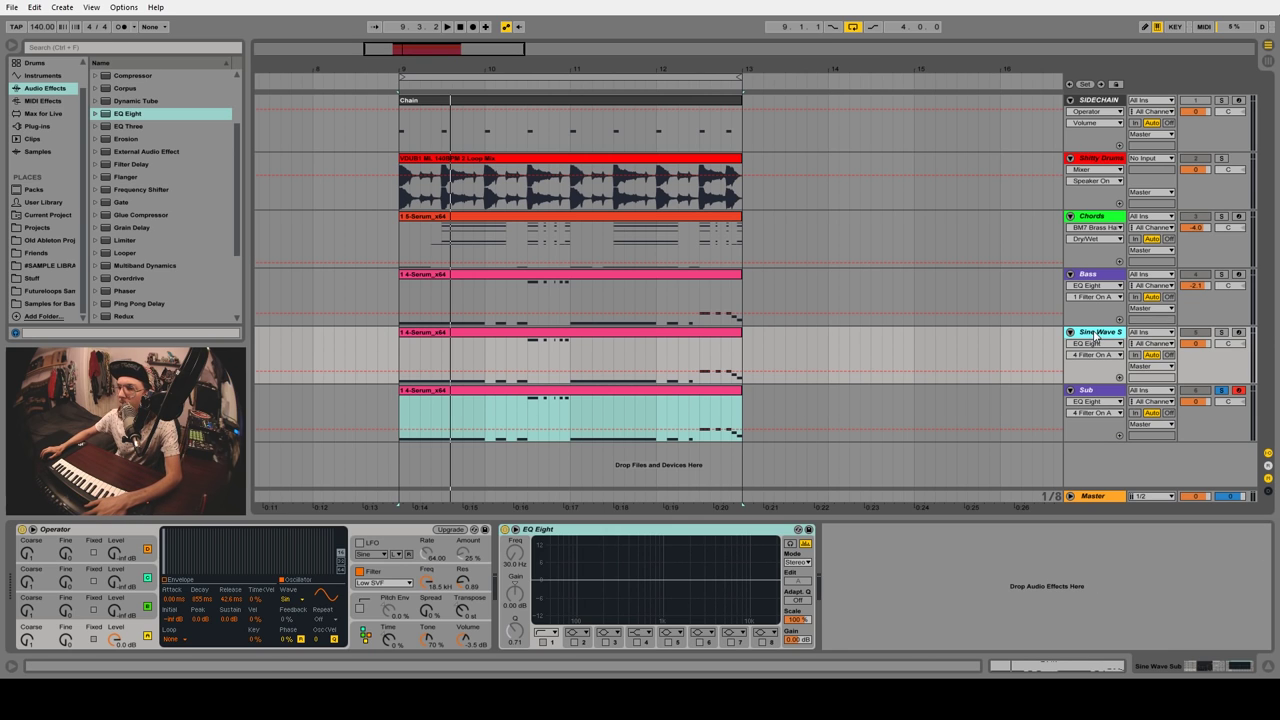
click(1113, 401)
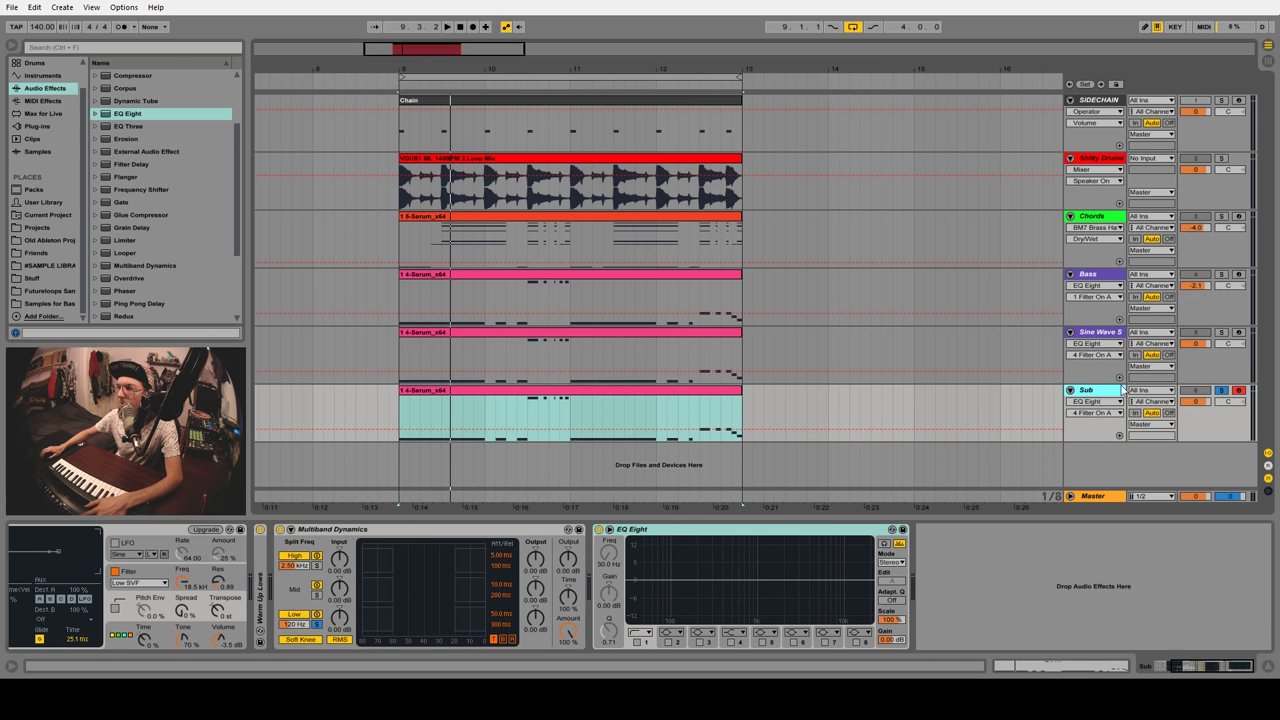
click(1221, 333)
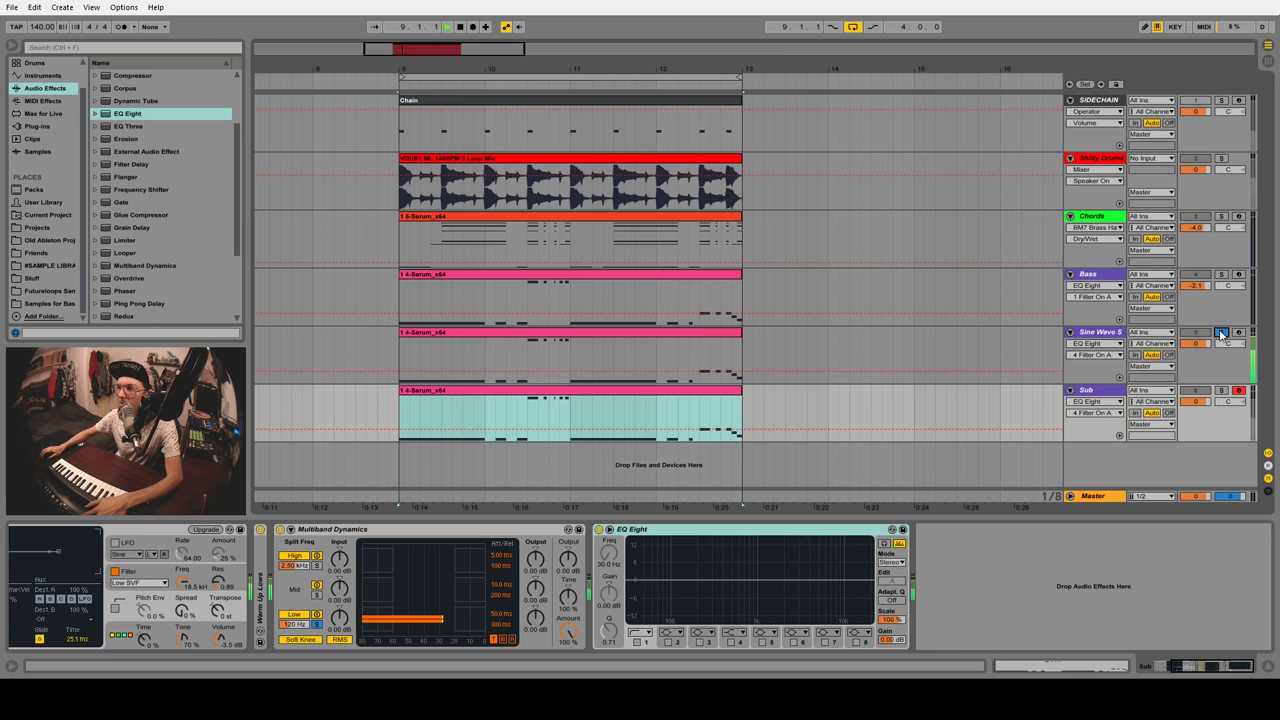
double_click(600, 337)
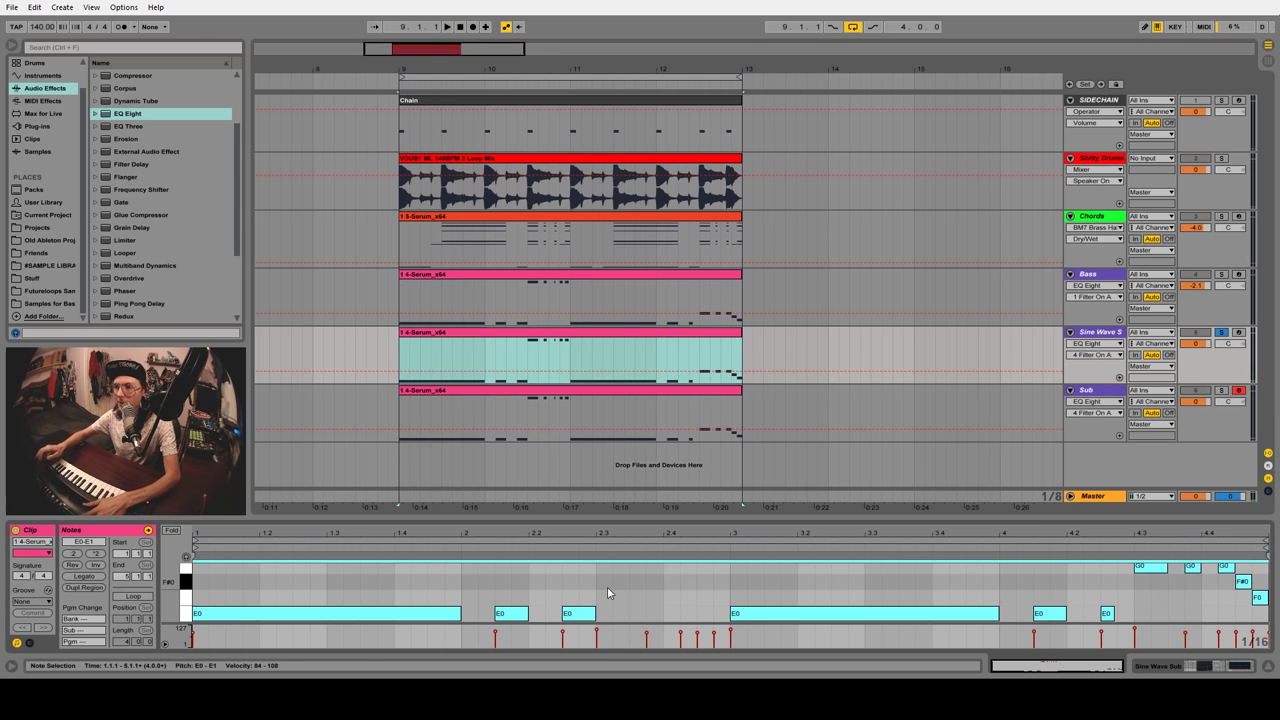
key(space)
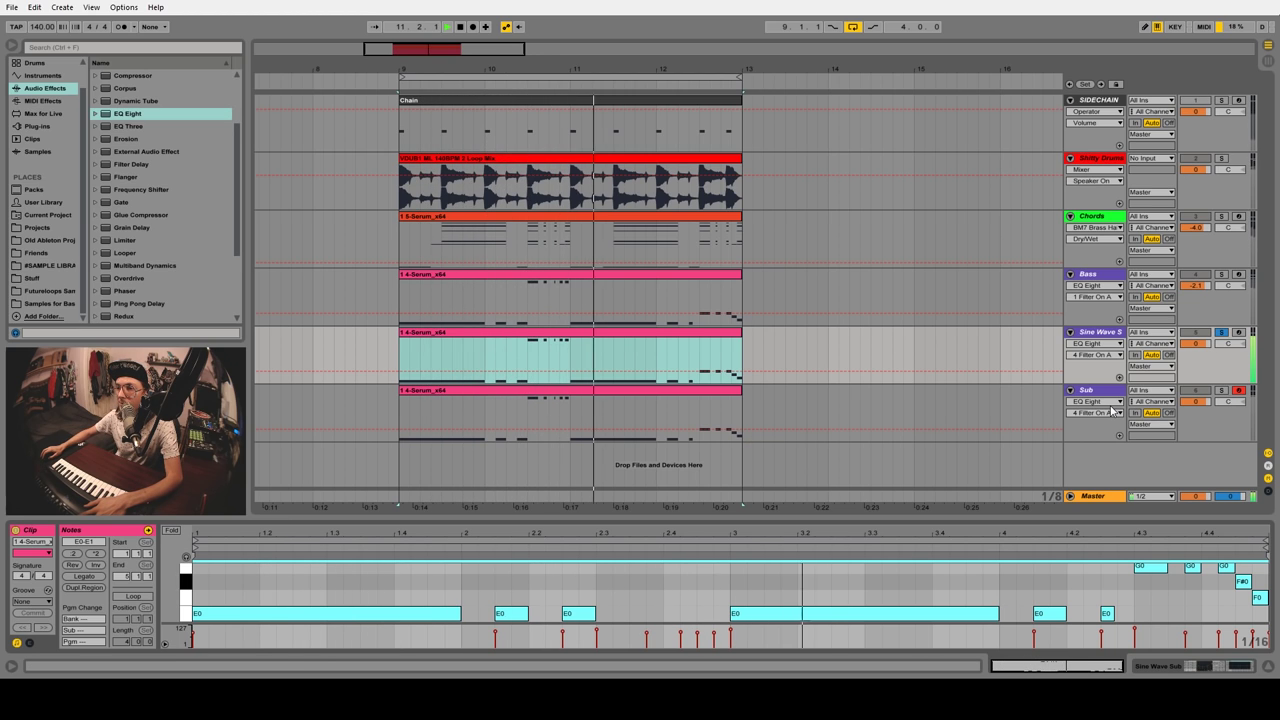
key(space)
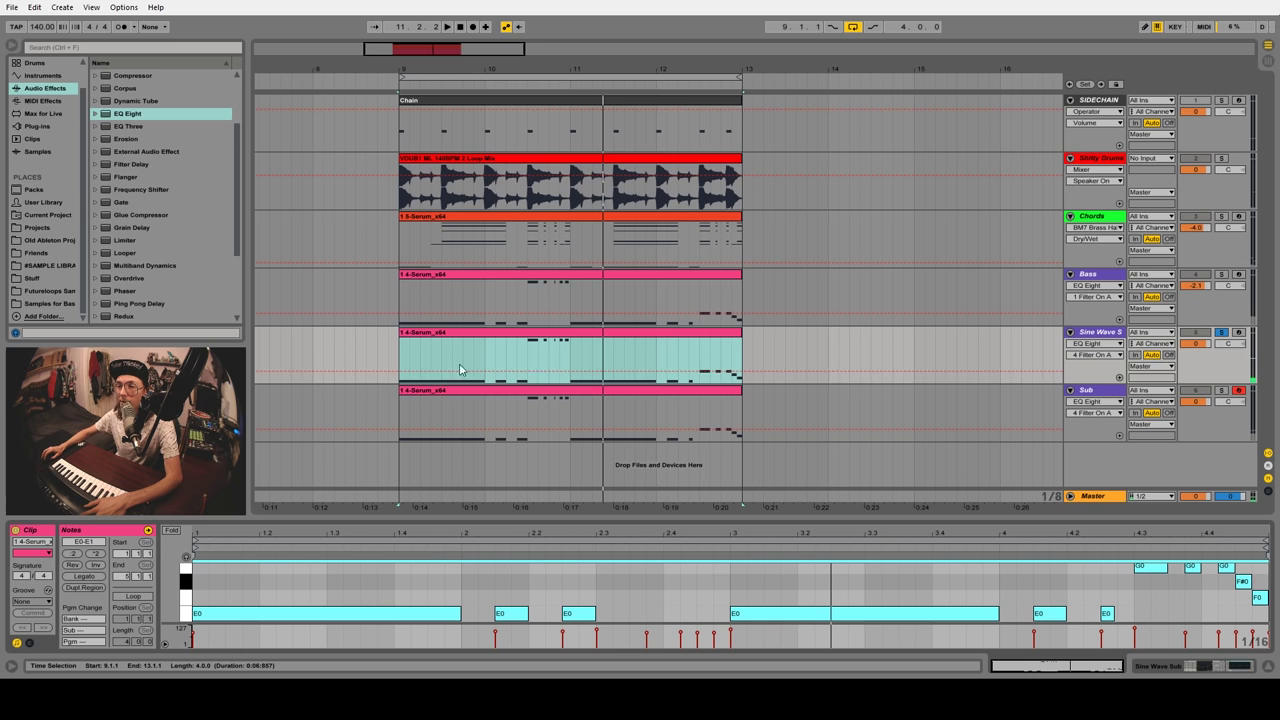
Audition the Sub track soloed for comparison, then select the Sine Wave Sub track
click(1219, 394)
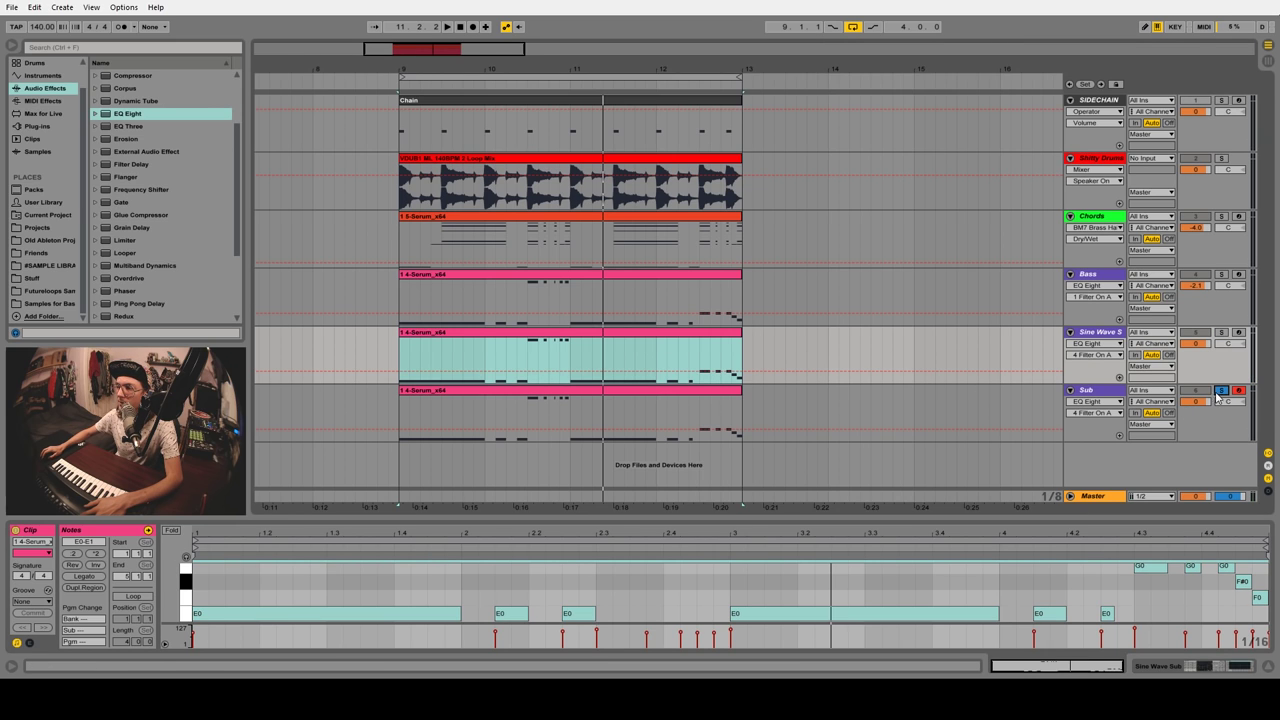
key(space)
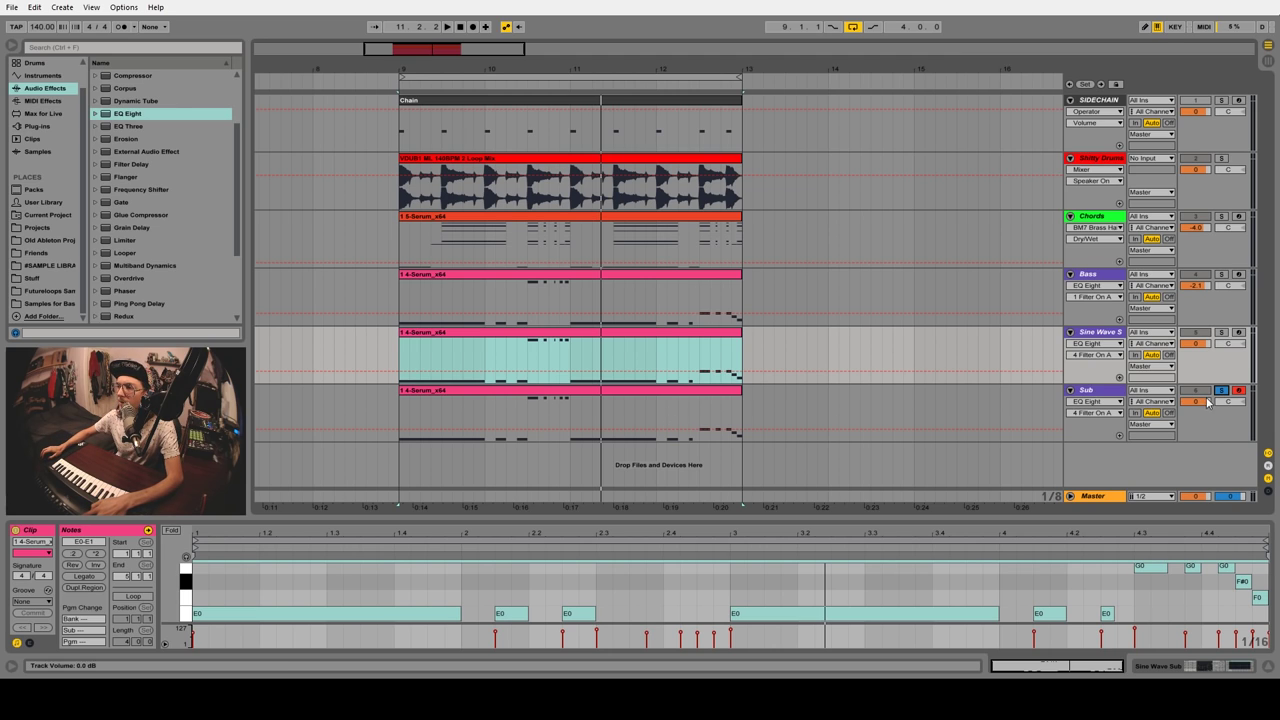
click(1093, 399)
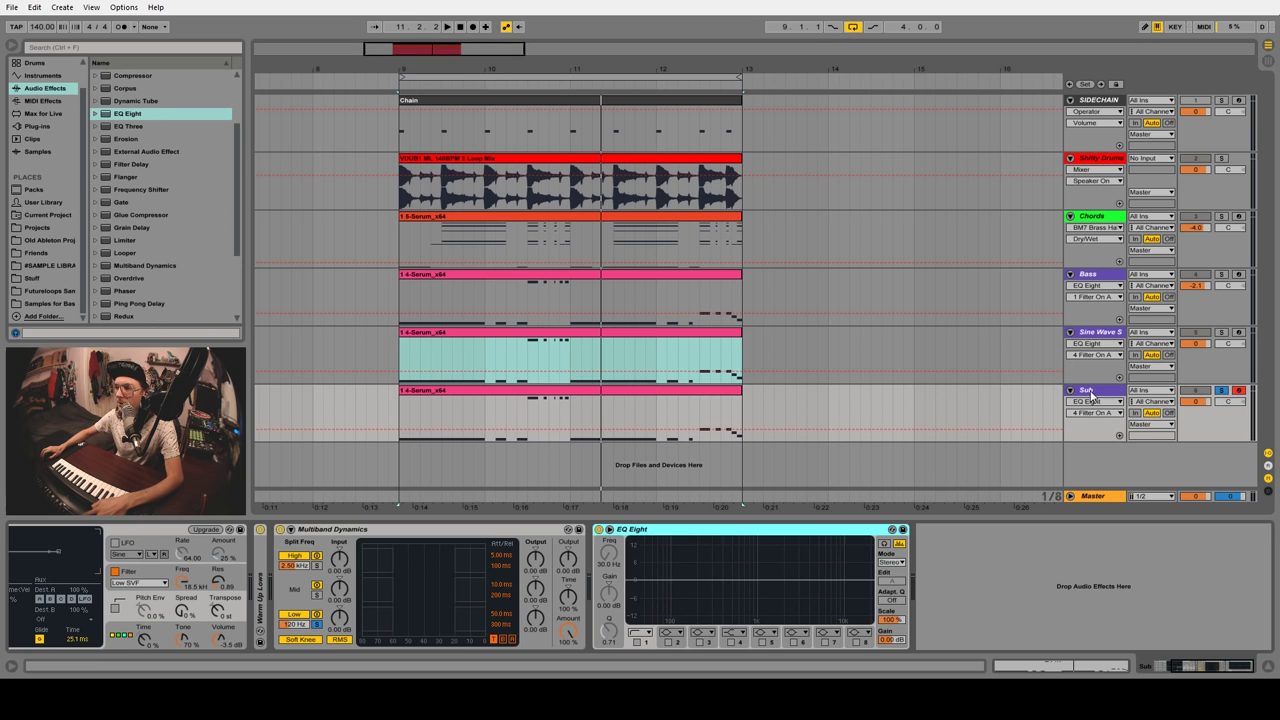
click(1090, 398)
click(1157, 360)
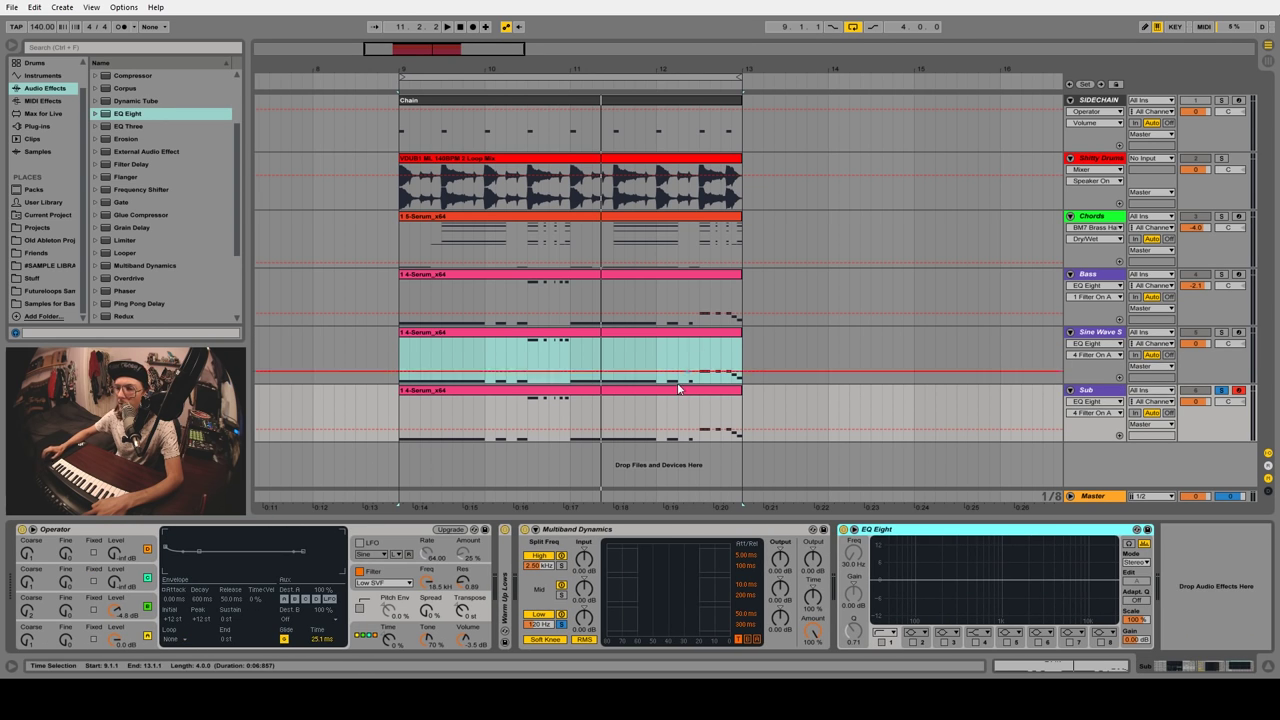
click(1107, 337)
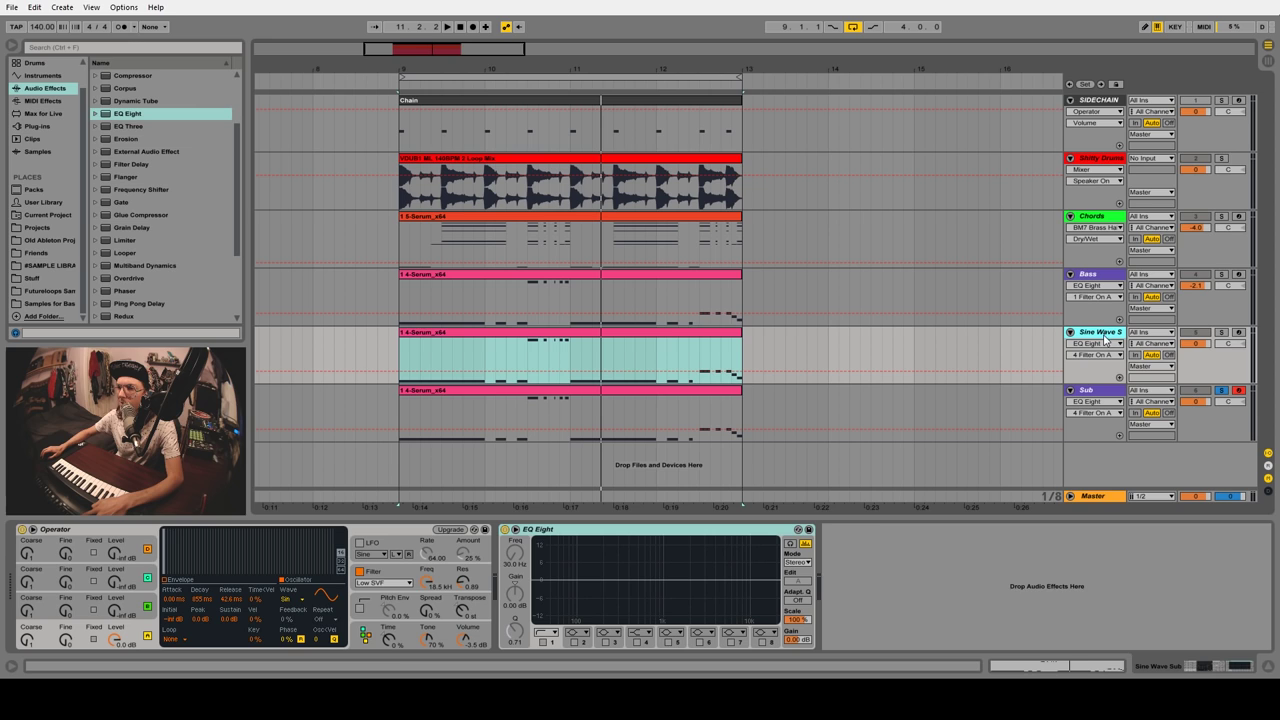
Delete the Sine Wave Sub track and check the Bass and Sub device chains
key(Delete)
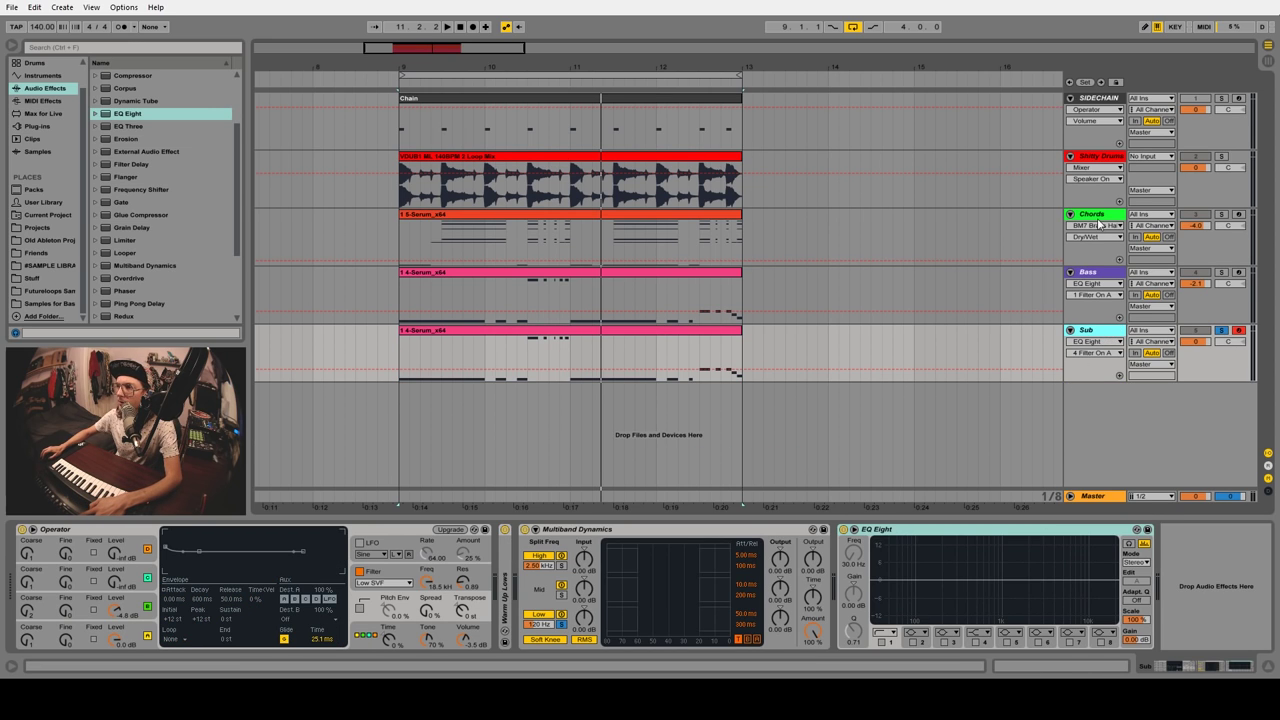
click(1088, 158)
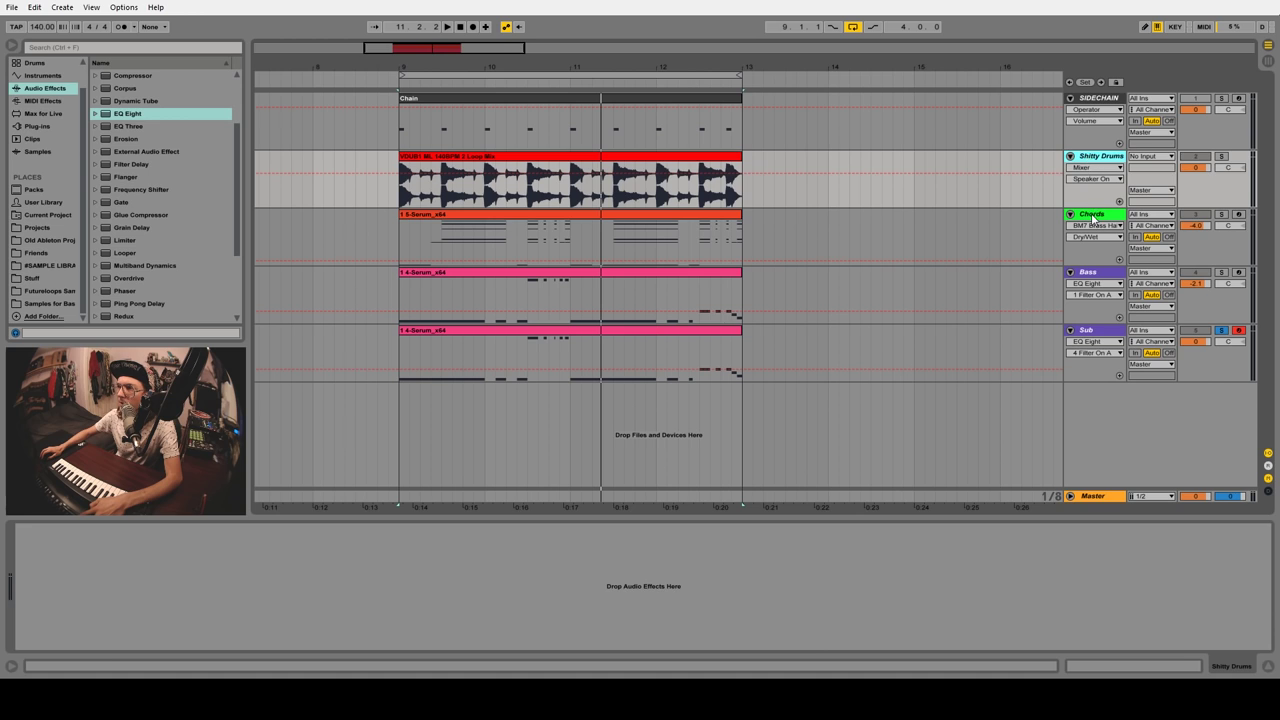
click(1092, 216)
click(1090, 274)
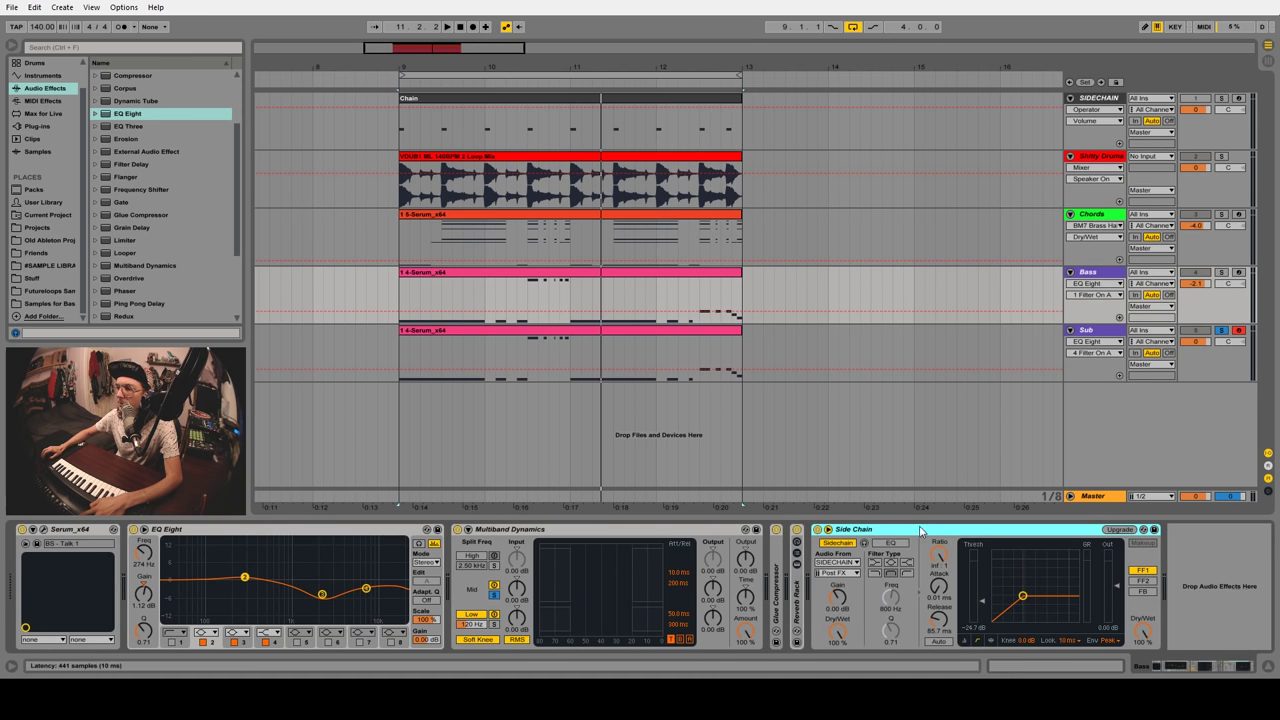
click(939, 337)
Lower the Sub's side-chain threshold to about -42.8 dB while playing
drag(1212, 580, 1207, 580)
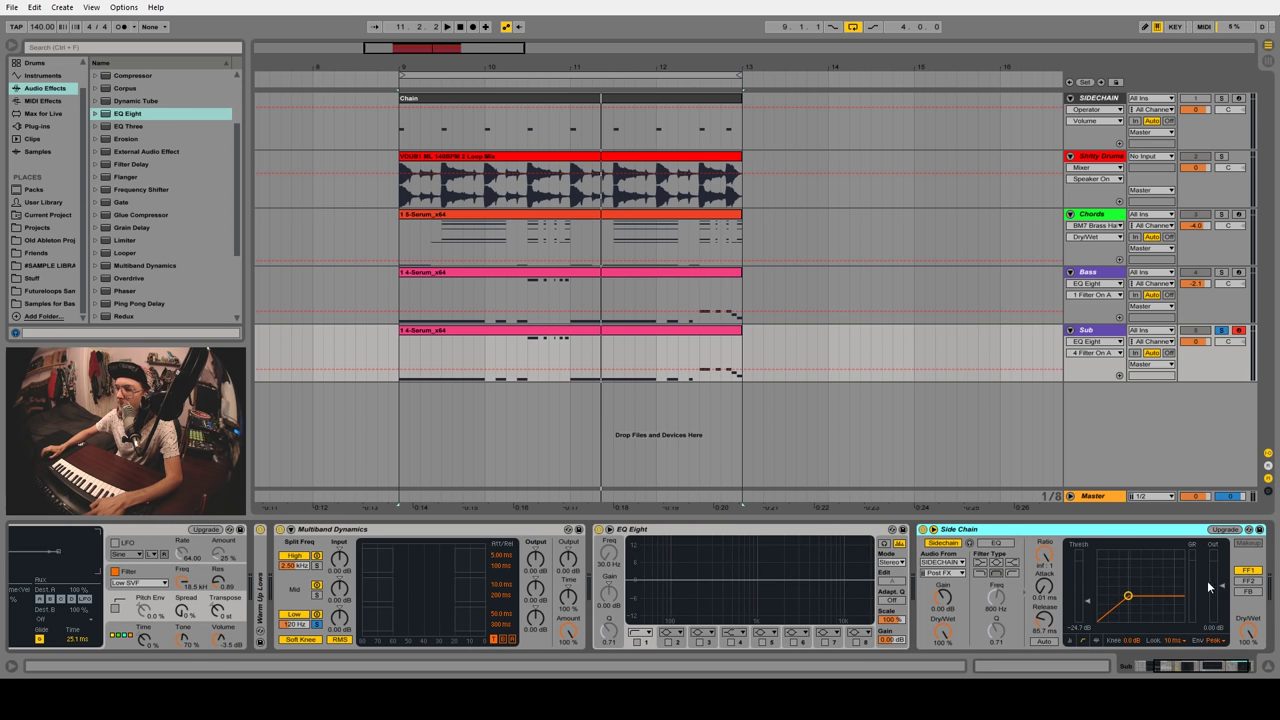
drag(1088, 604, 1089, 611)
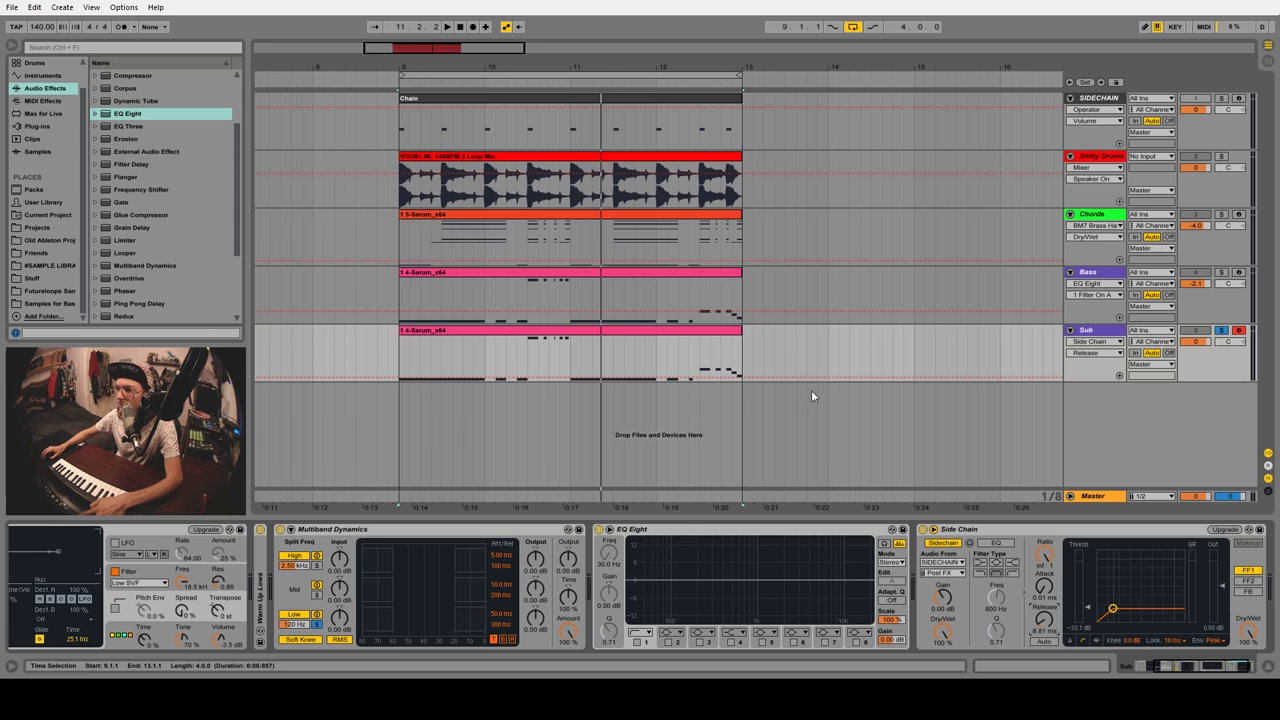
key(space)
drag(1089, 611, 1089, 619)
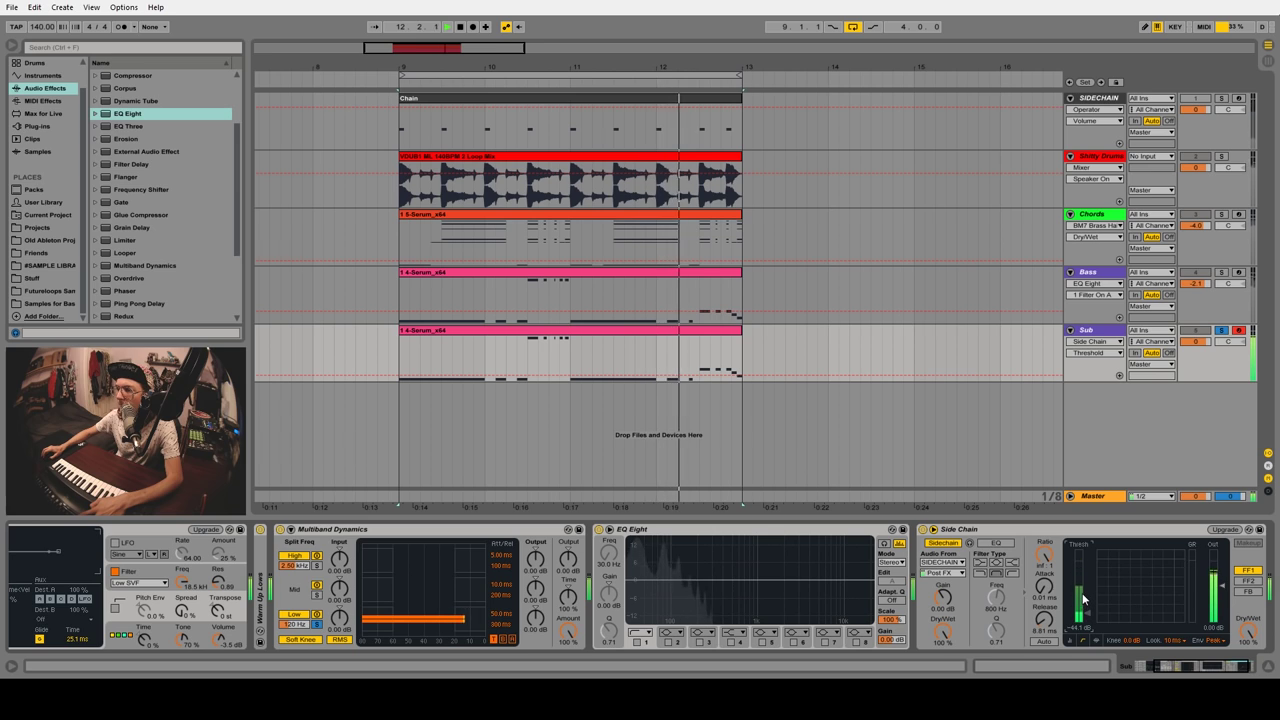
Solo and play the Bass, fine-tune the Sub's side-chain compression, and collapse Multiband Dynamics
click(1220, 272)
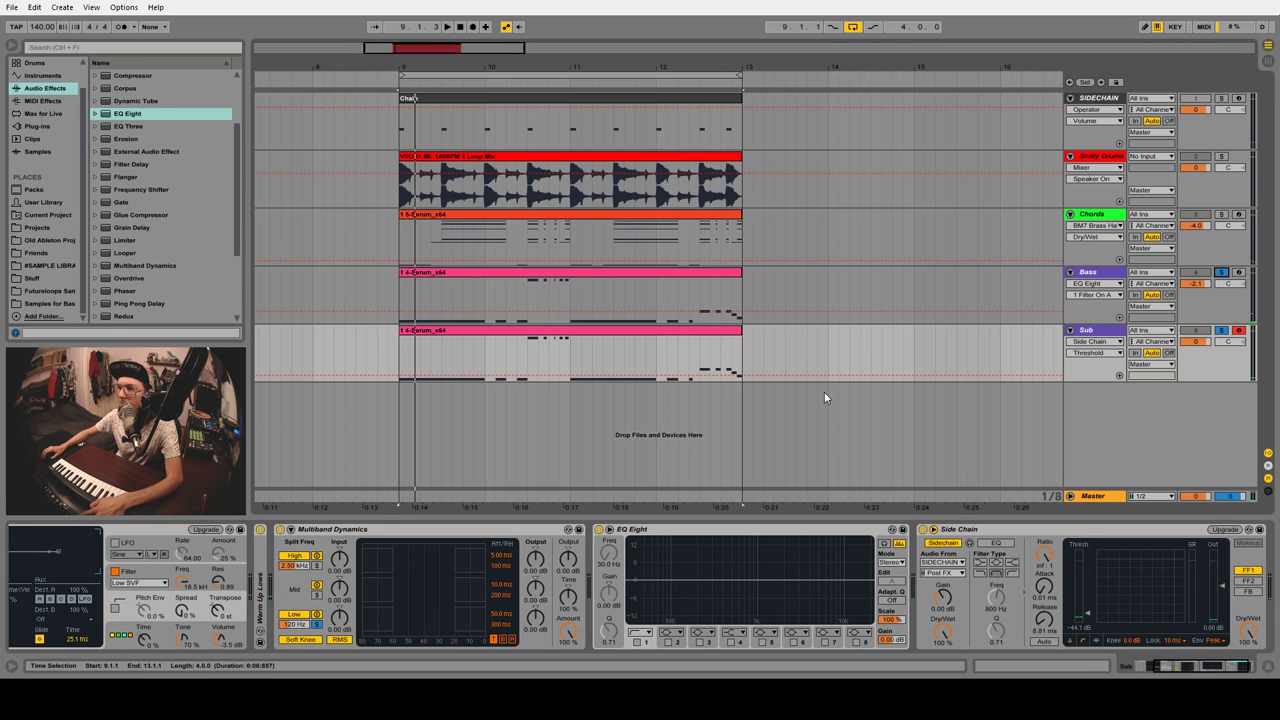
key(space)
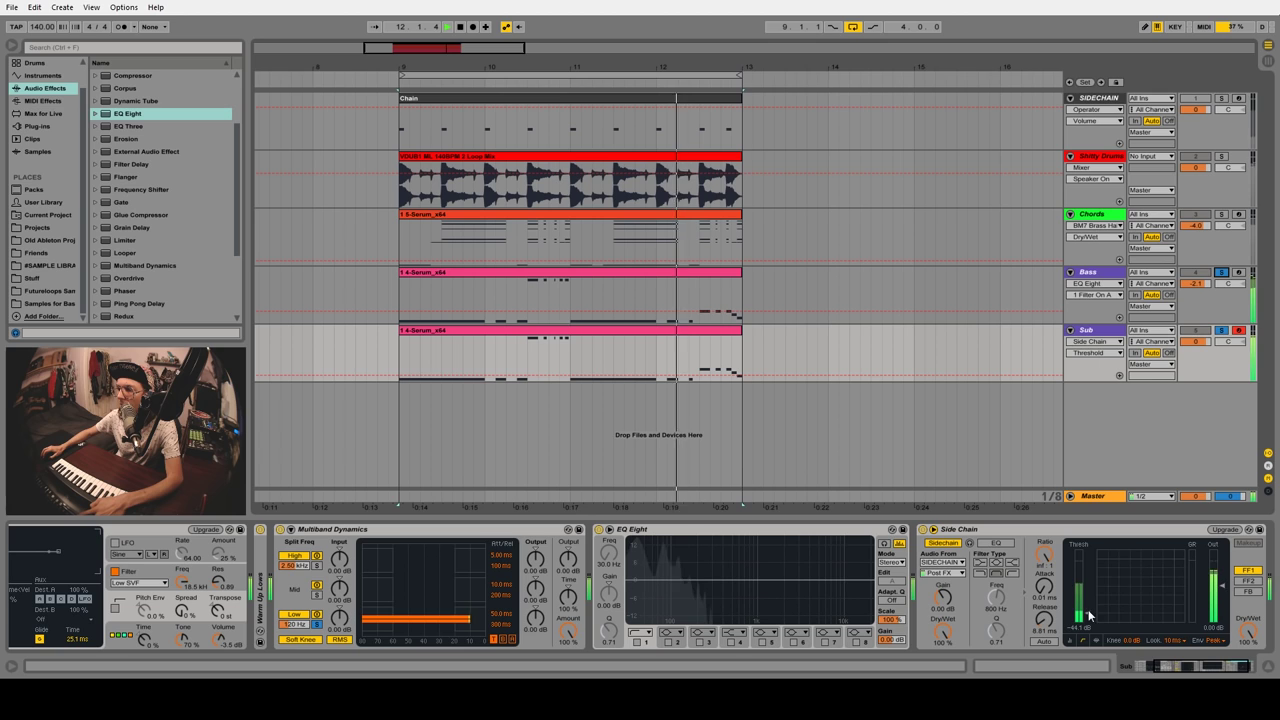
click(1120, 600)
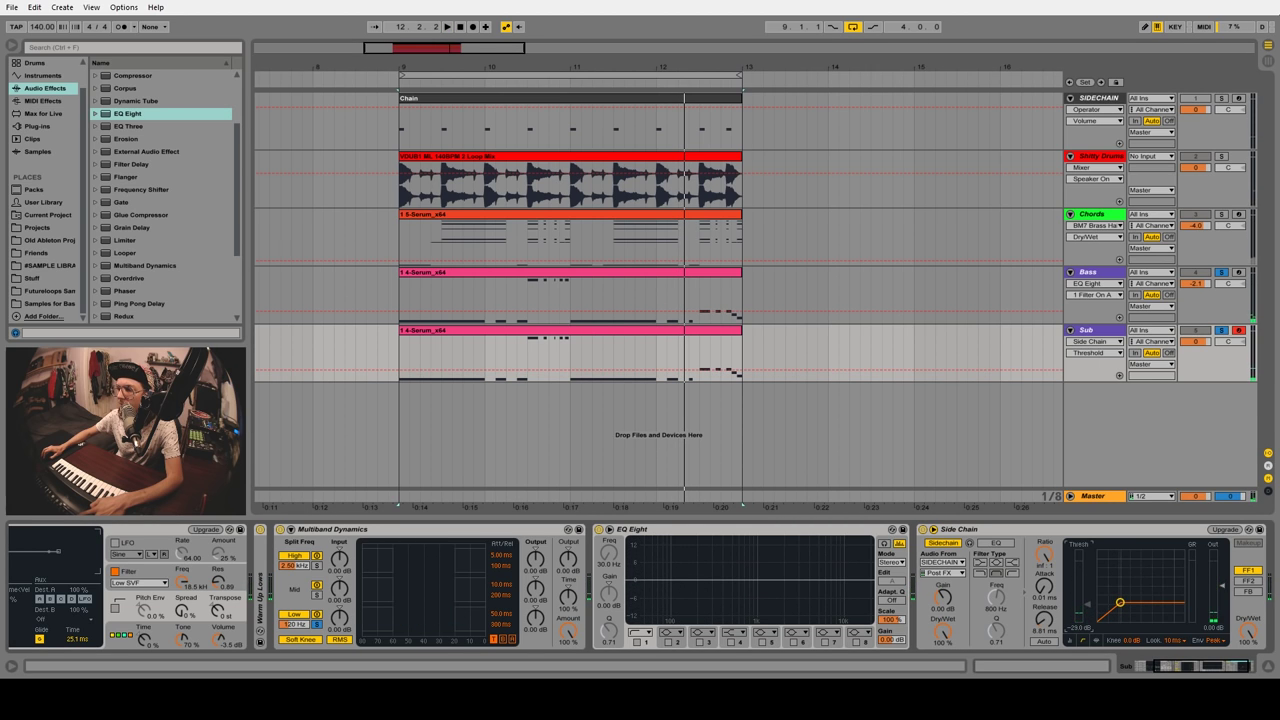
key(space)
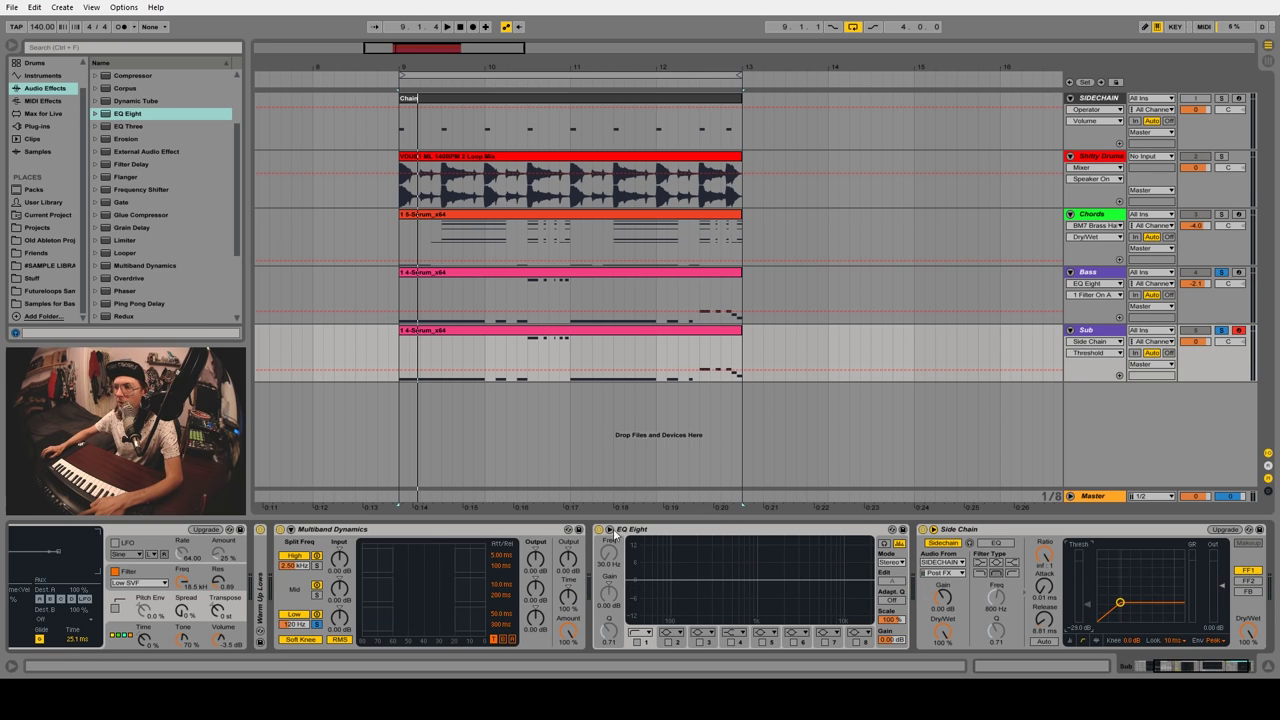
double_click(450, 529)
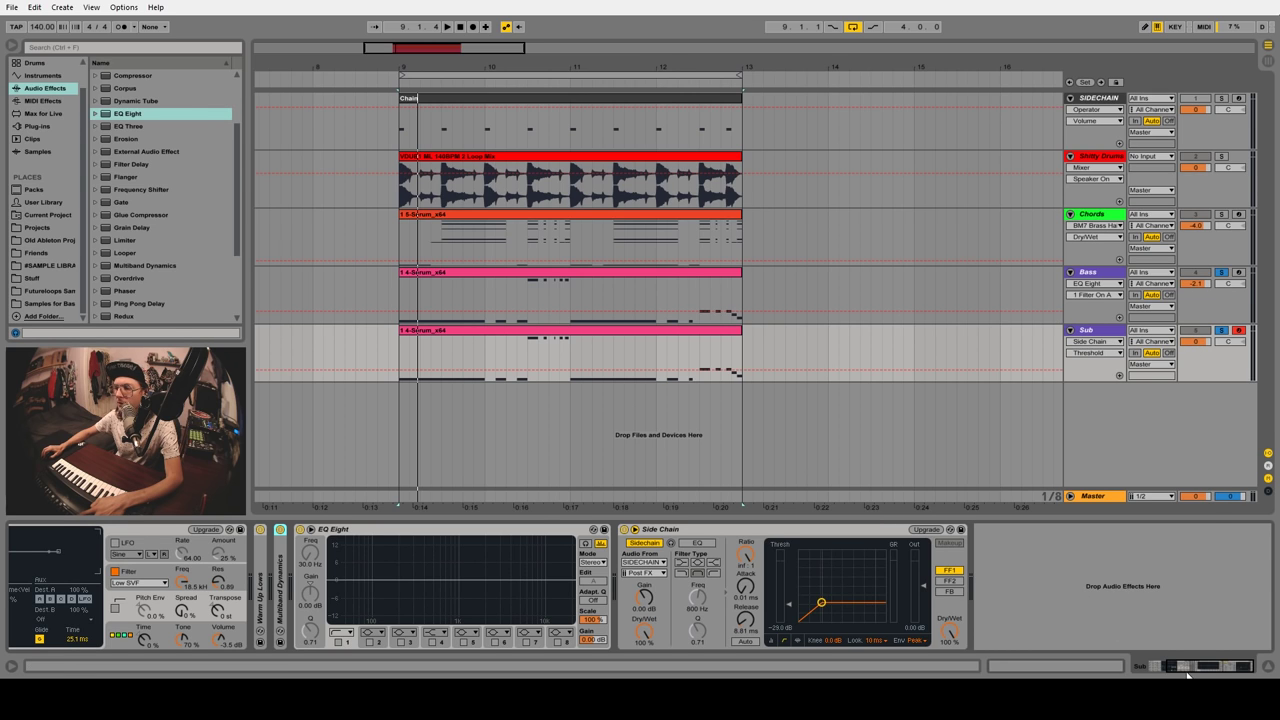
drag(1187, 675, 1160, 670)
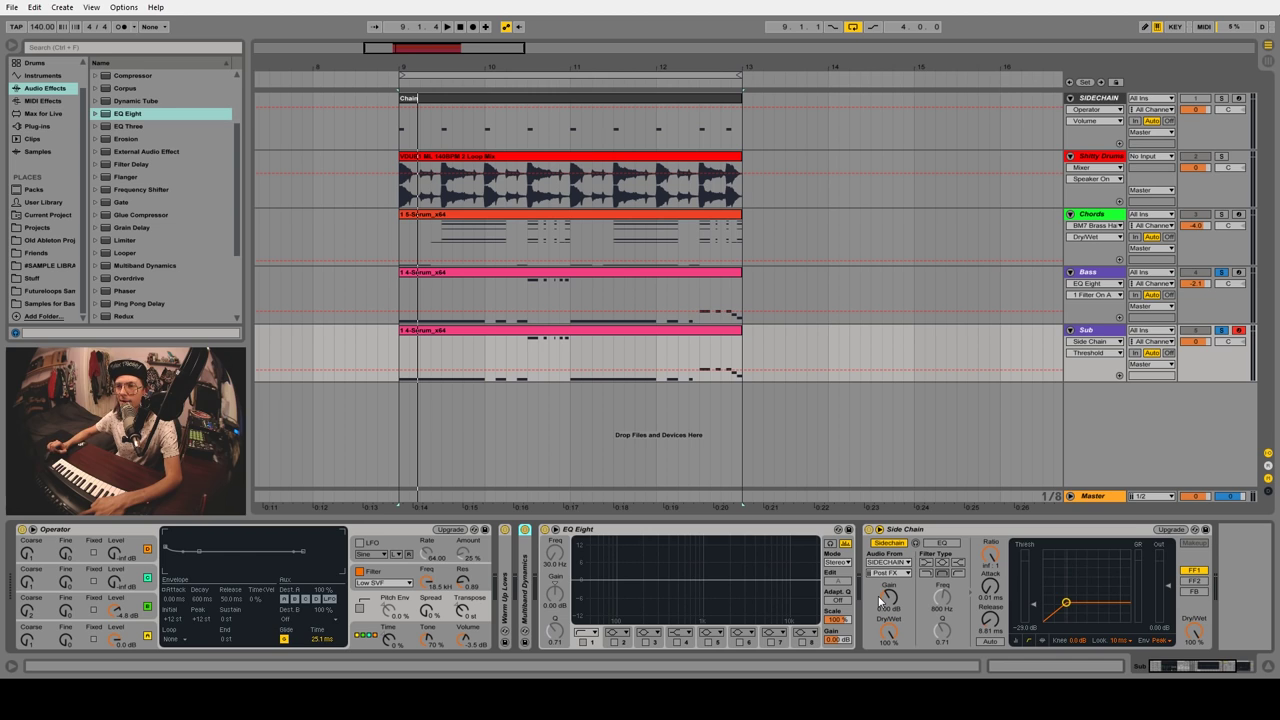
click(1098, 273)
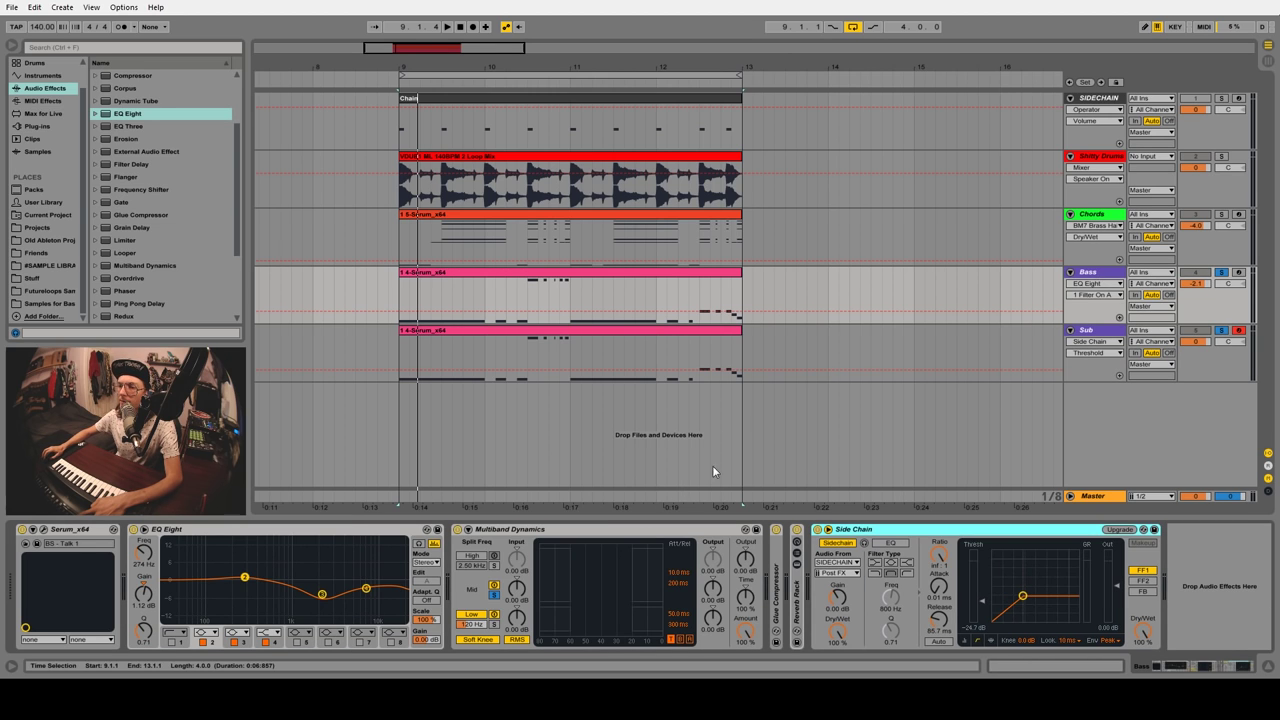
Duplicate the Bass track and rename the copy 'bass no extra sub'
click(1098, 274)
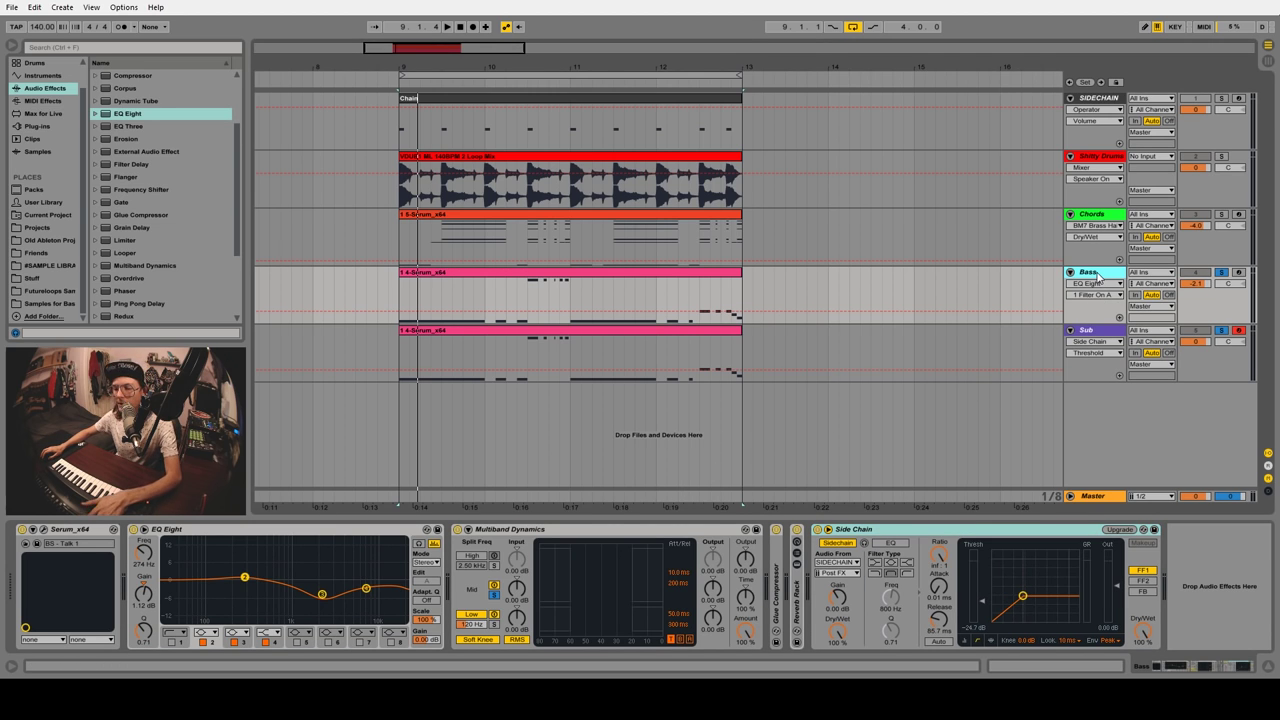
key(ctrl+d)
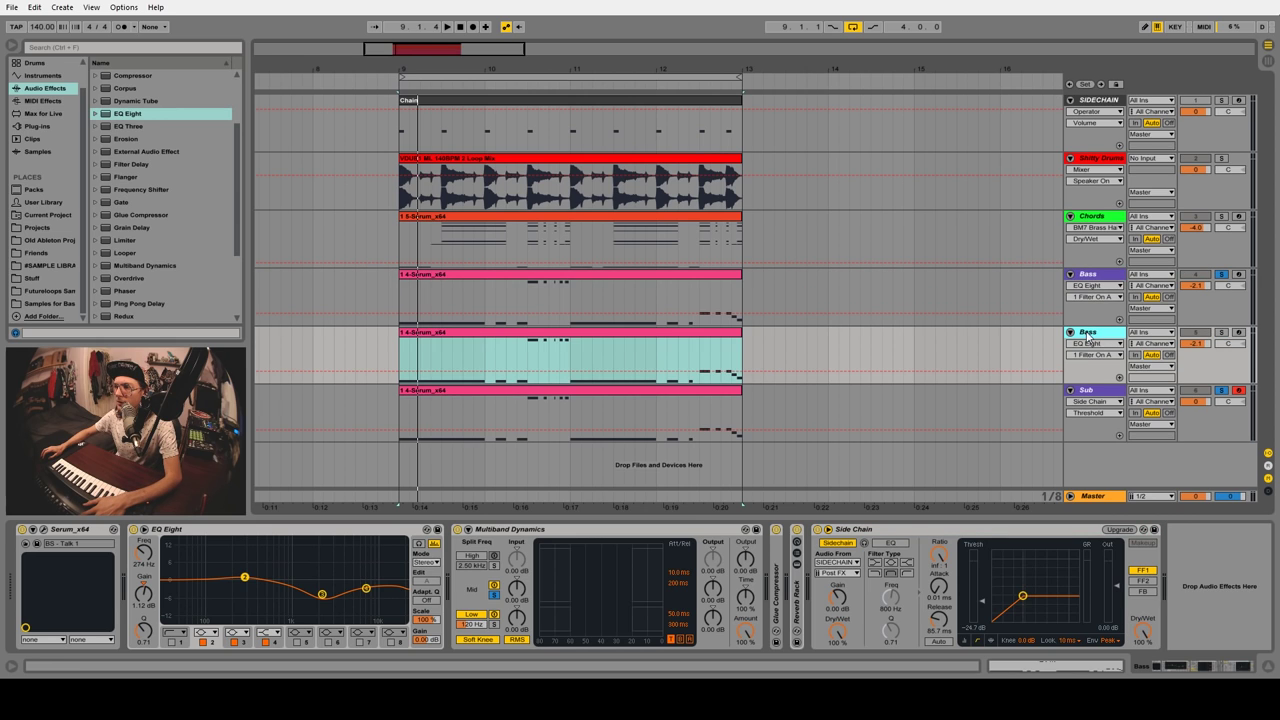
right_click(1094, 336)
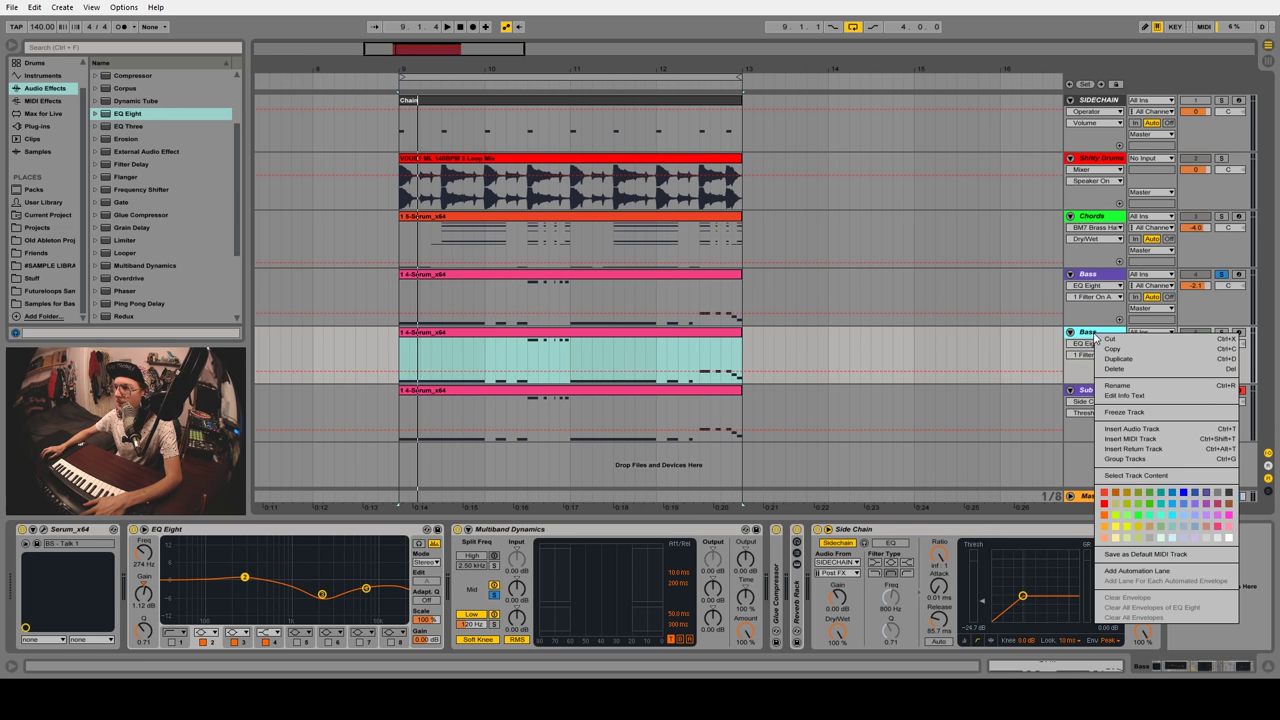
click(1137, 388)
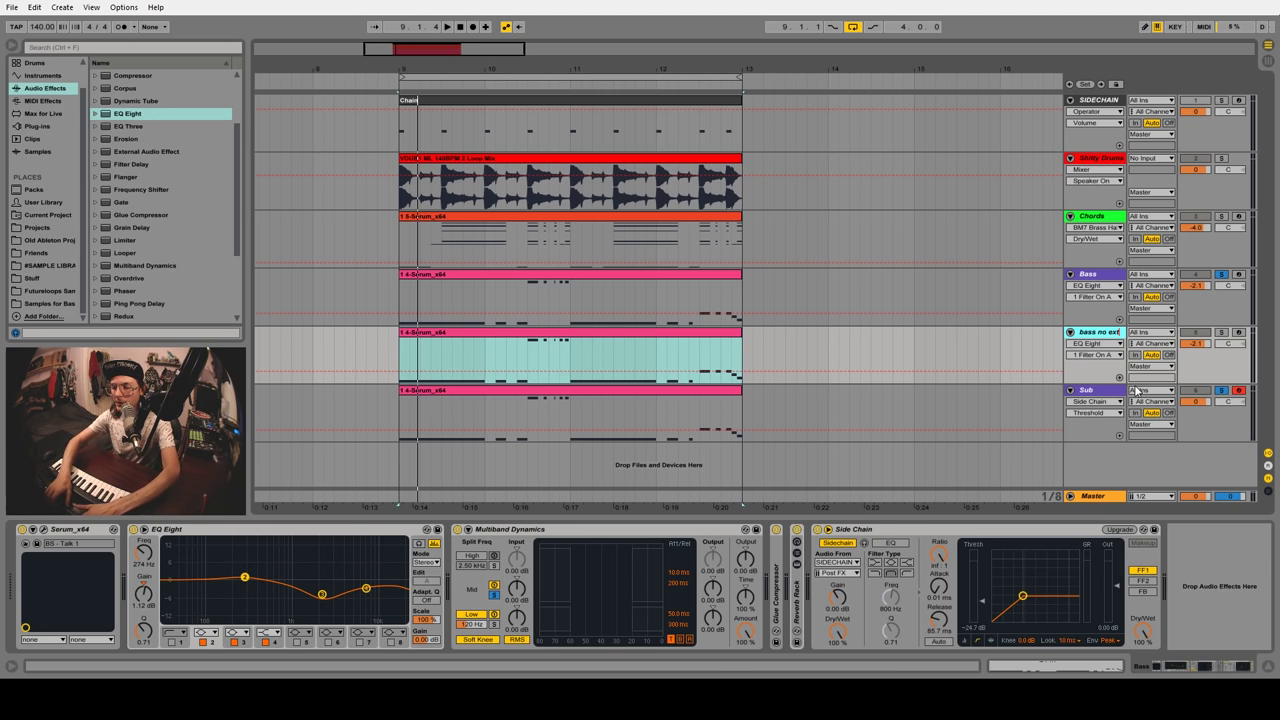
text(no extra sub)
key(Home)
text(bass)
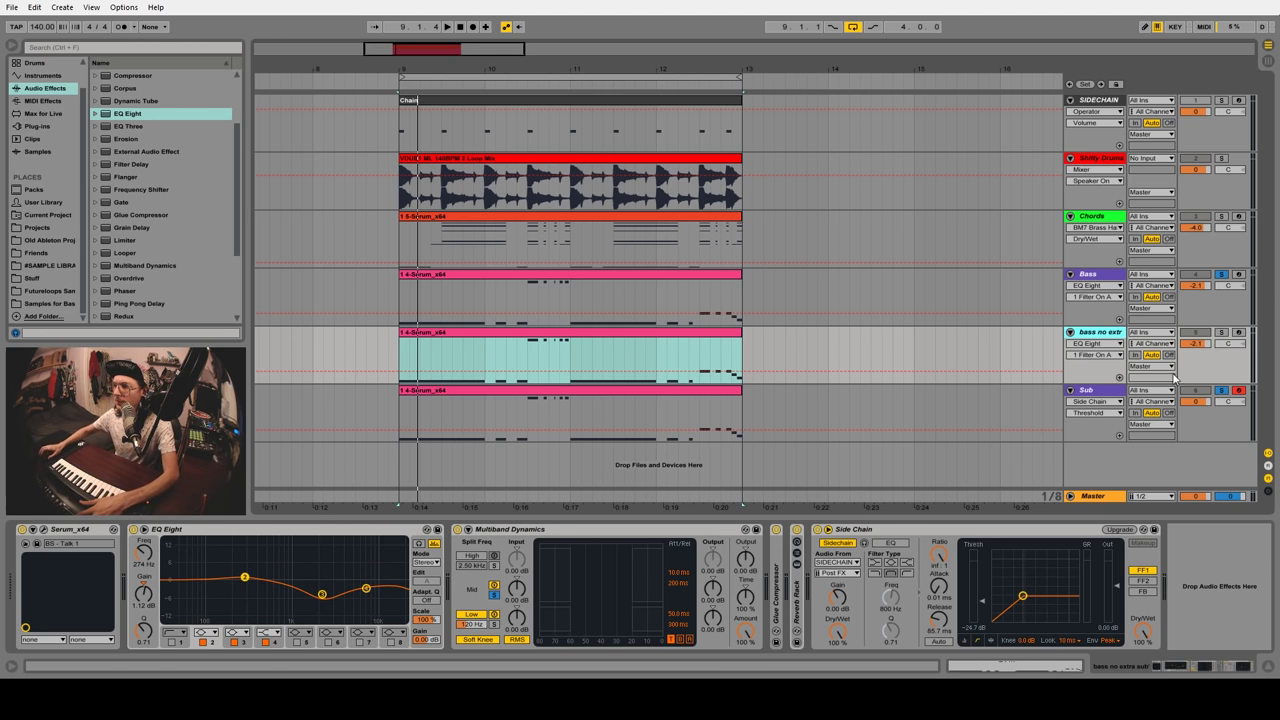
Delete the copy's Multiband Dynamics and move it above the original Bass
click(534, 527)
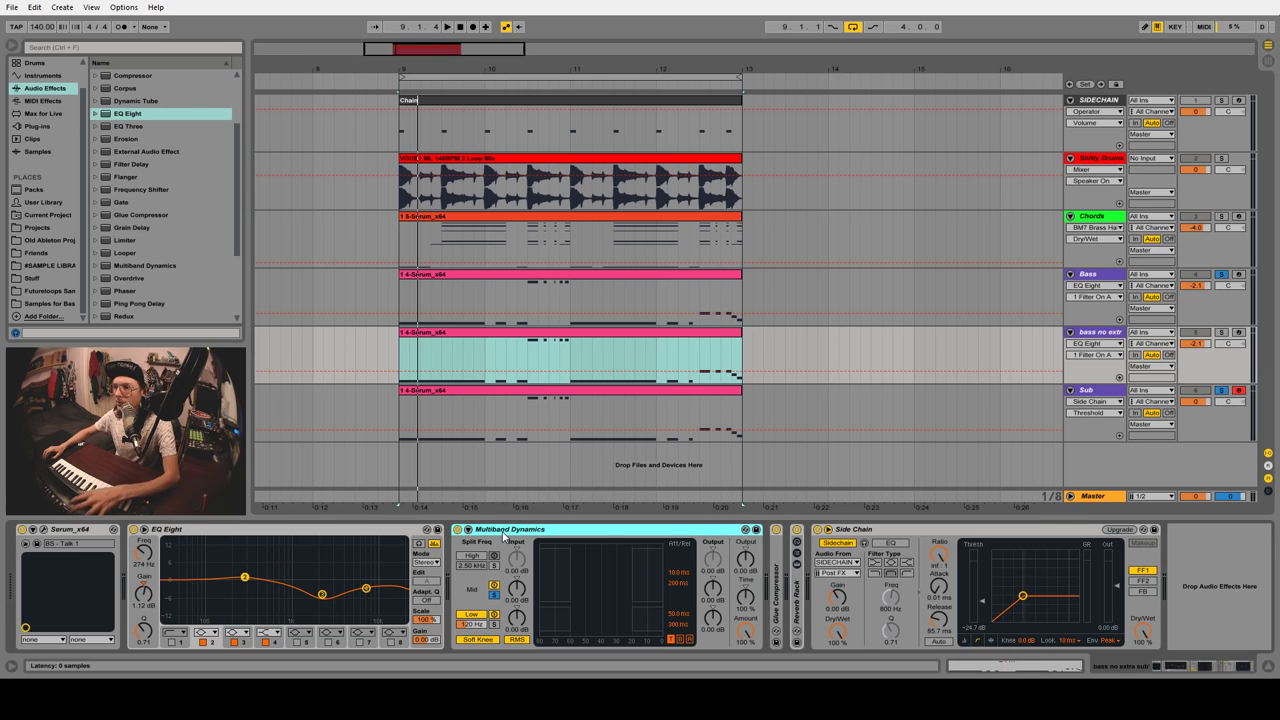
key(Delete)
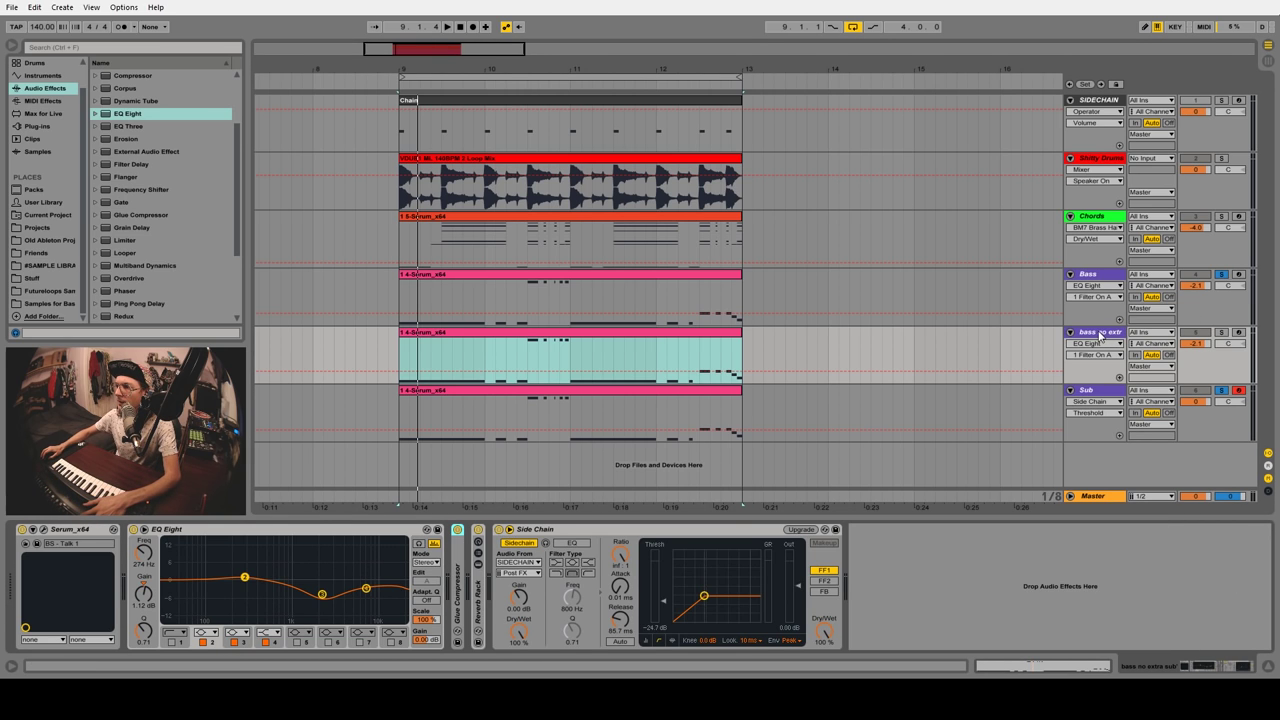
drag(1100, 334, 1138, 318)
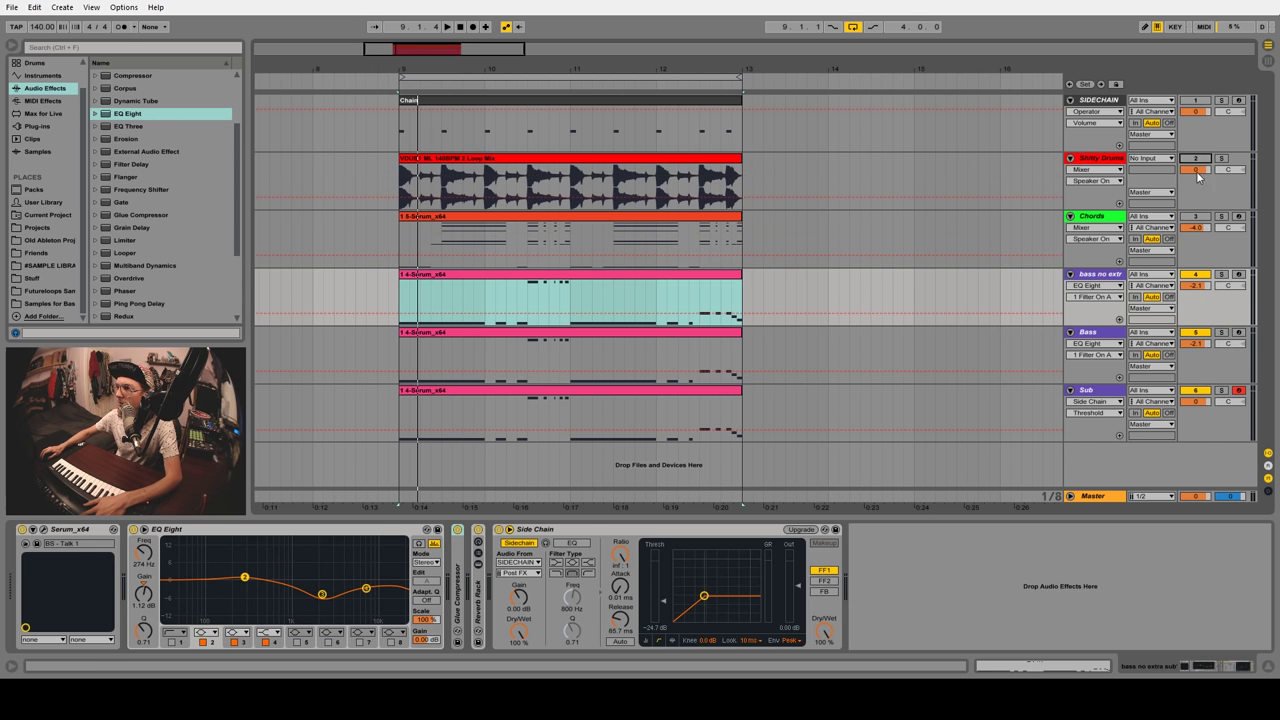
Play bars 9–13, toggling Solo on the unlayered bass to compare it with Bass and Sub, then reselect Bass
click(698, 318)
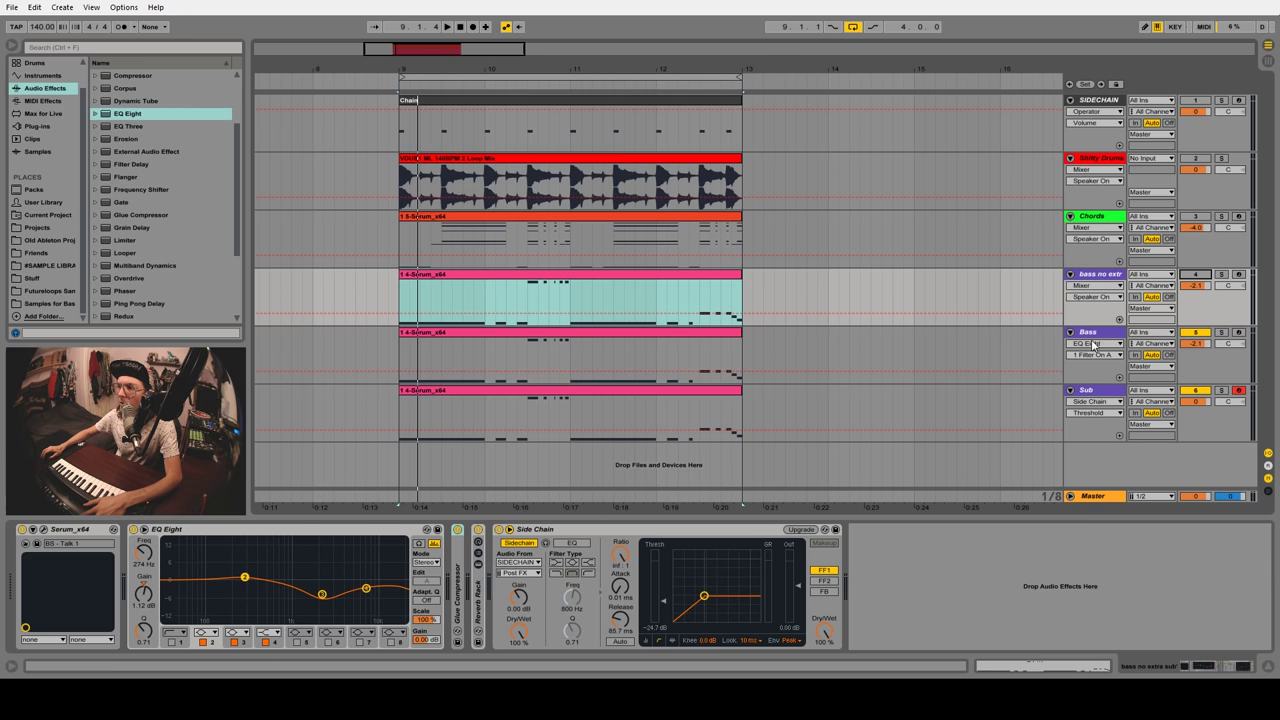
key(space)
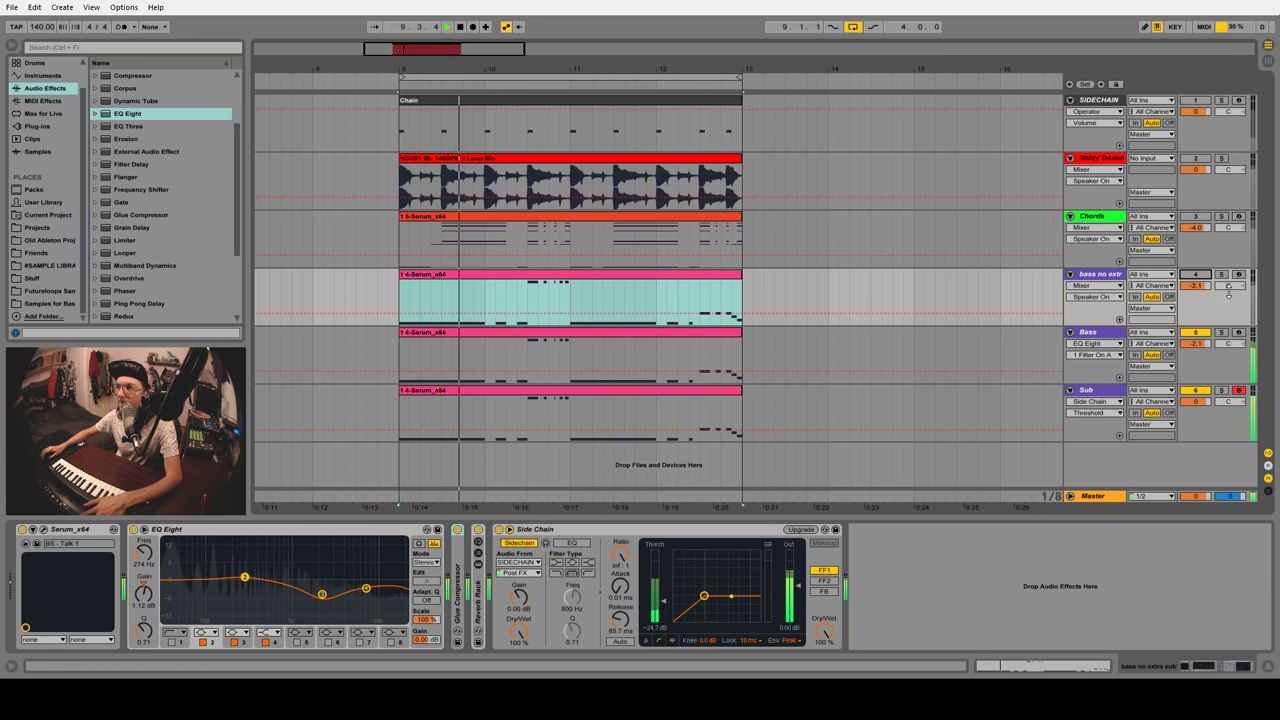
click(1221, 275)
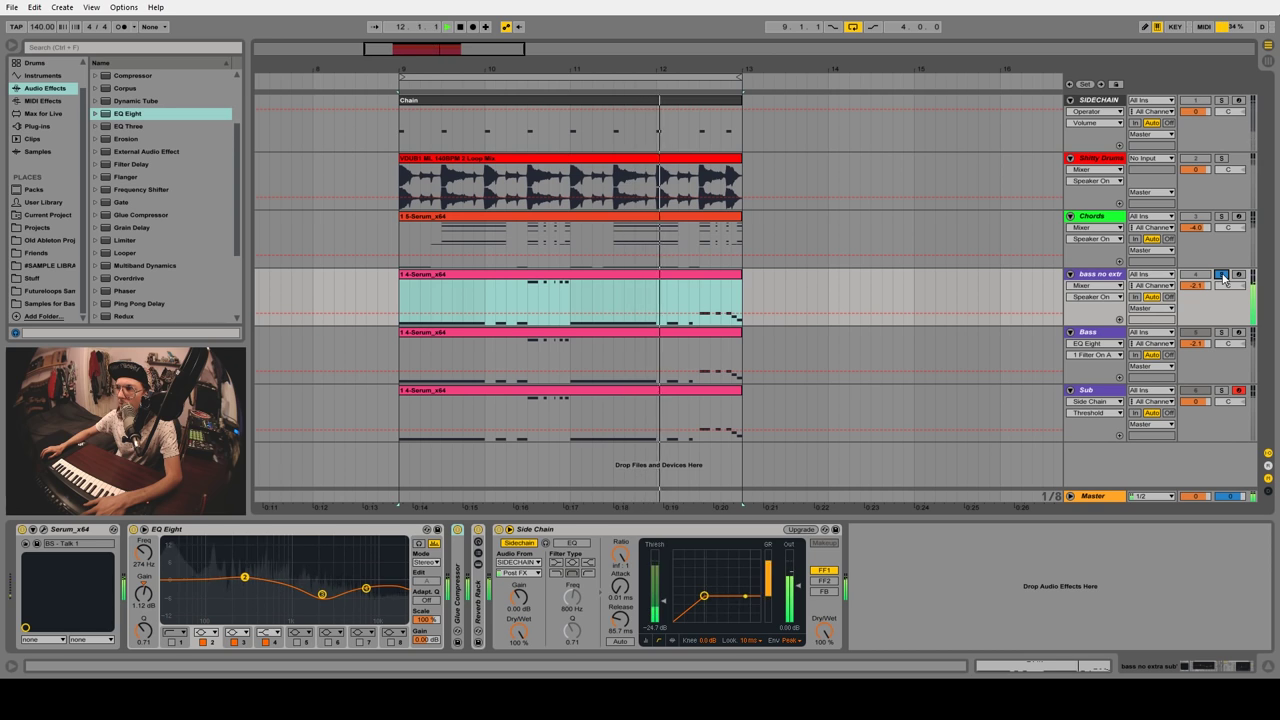
click(1221, 275)
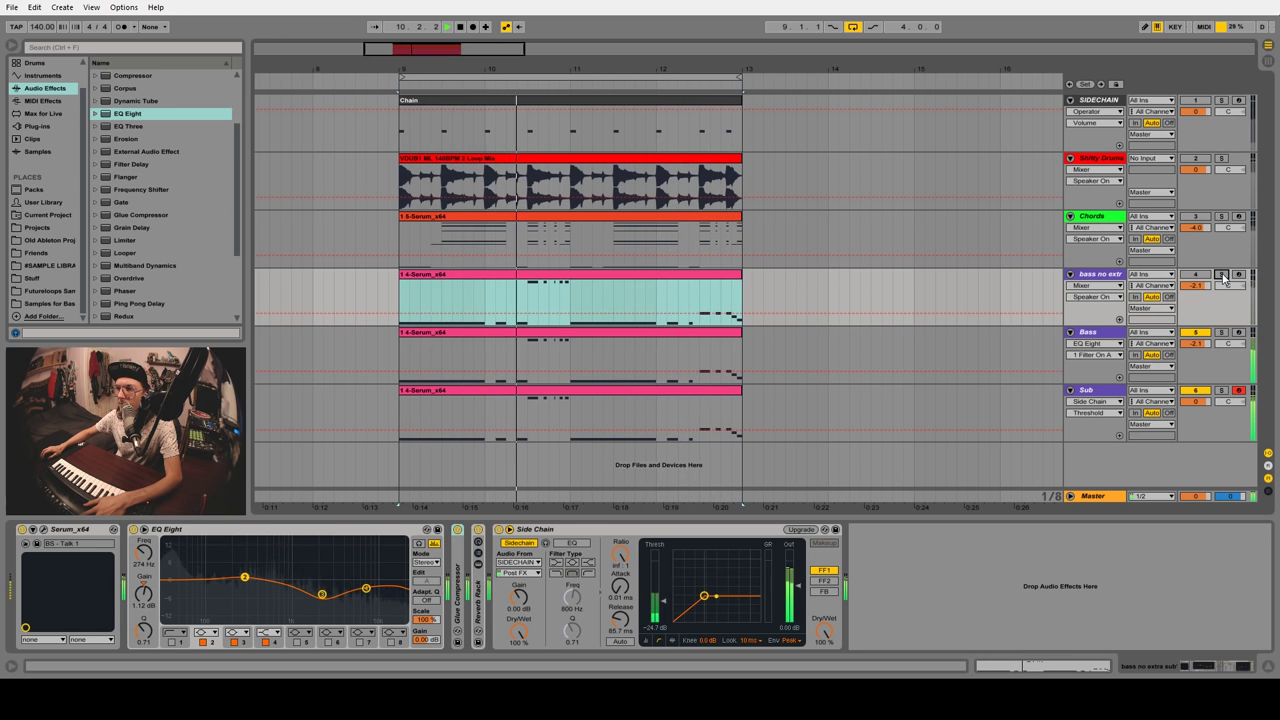
click(1221, 275)
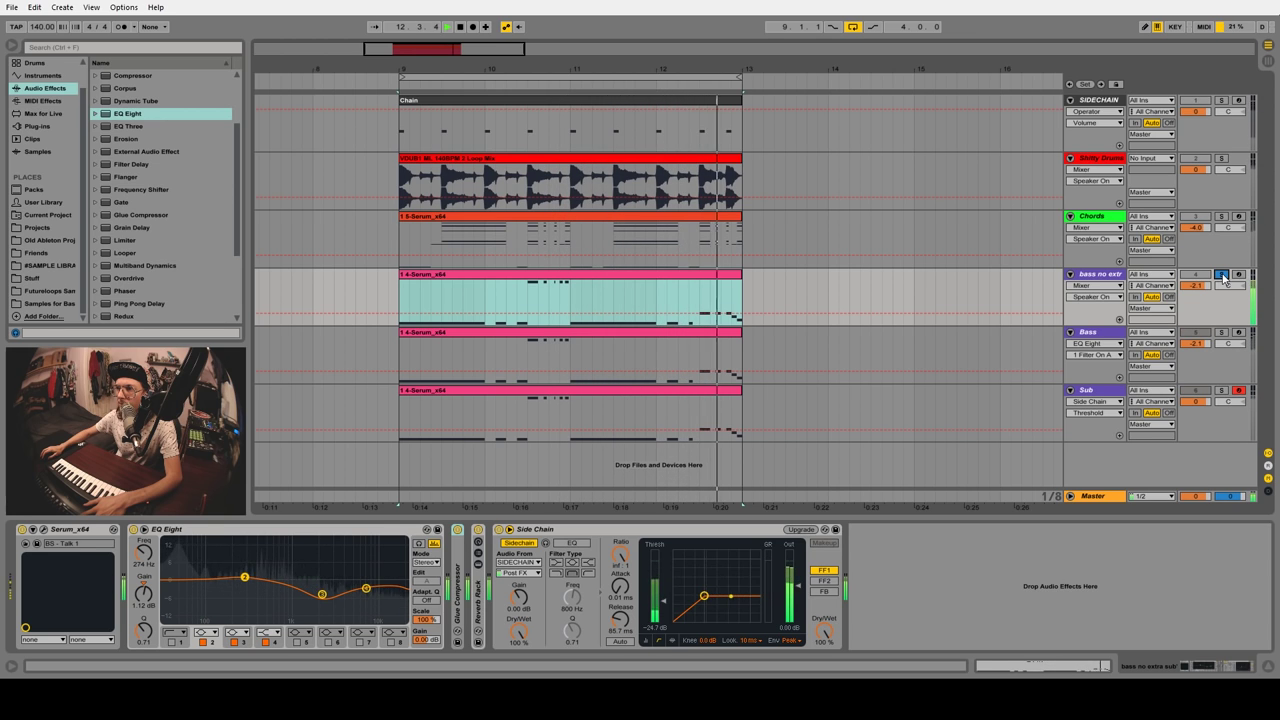
key(space)
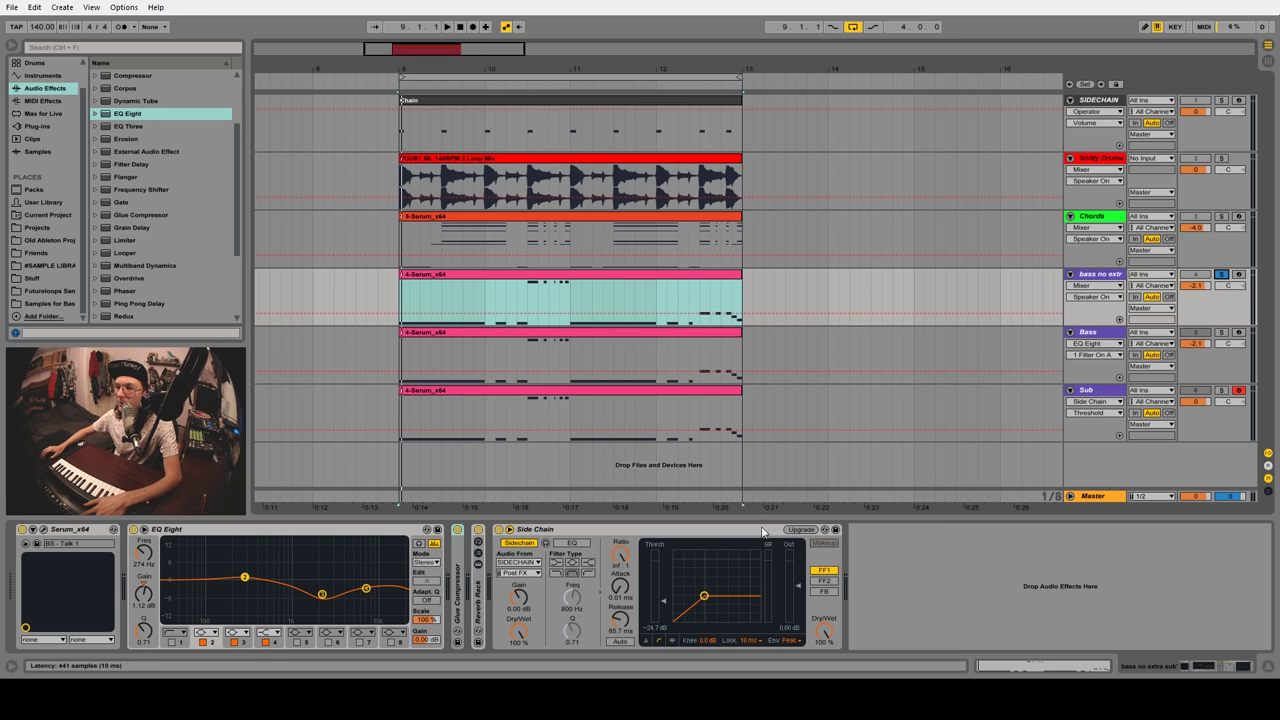
click(1077, 337)
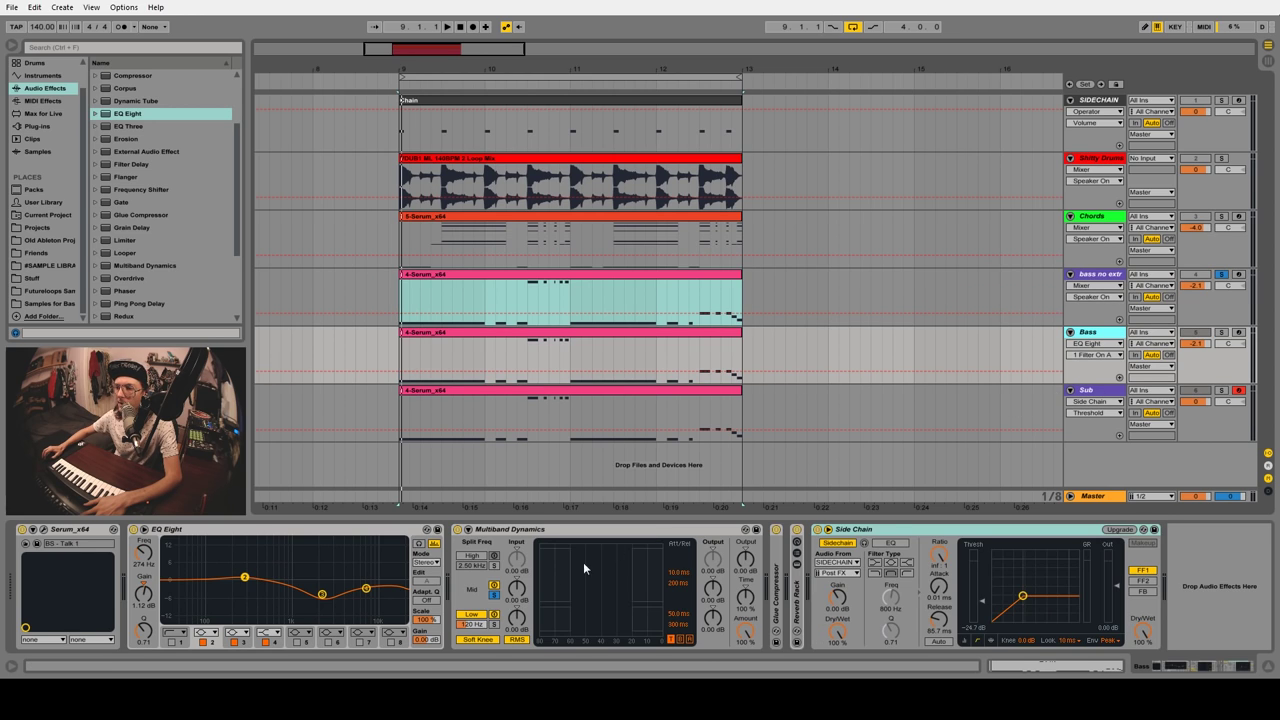
Delete the unlayered bass track, re-enable the Chords track, and play back from bar 9
click(1100, 279)
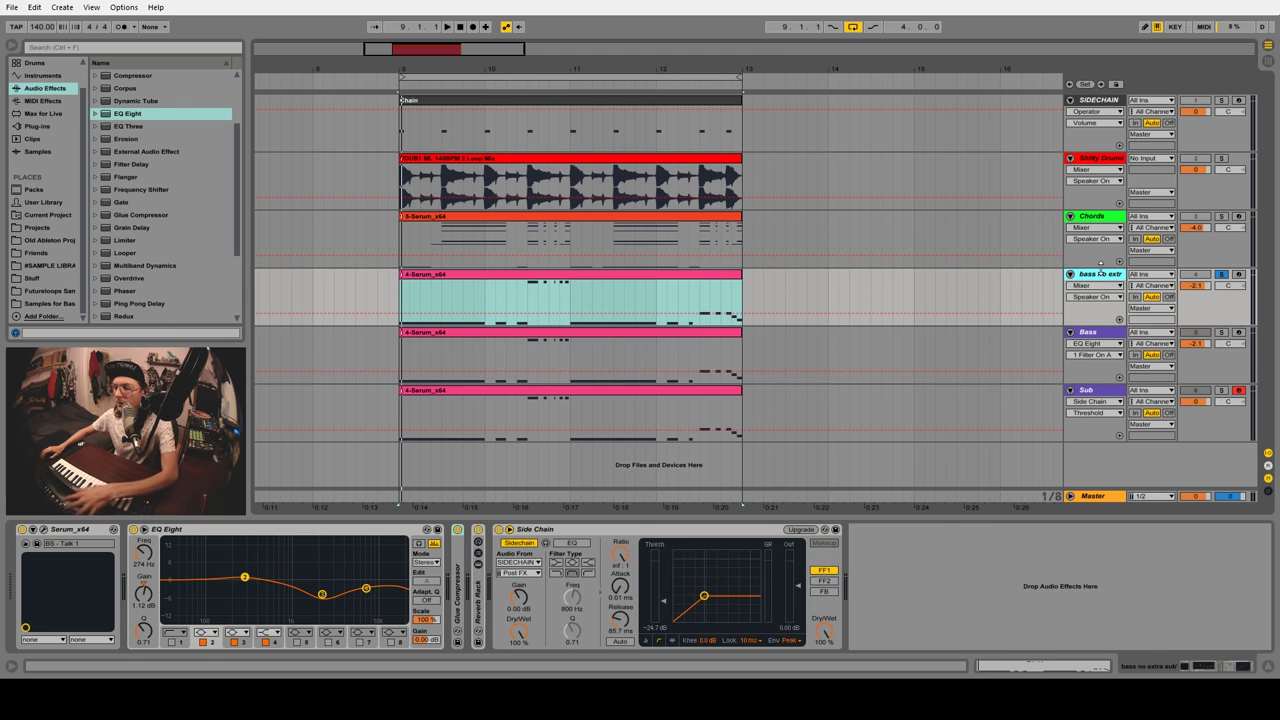
key(Delete)
click(400, 289)
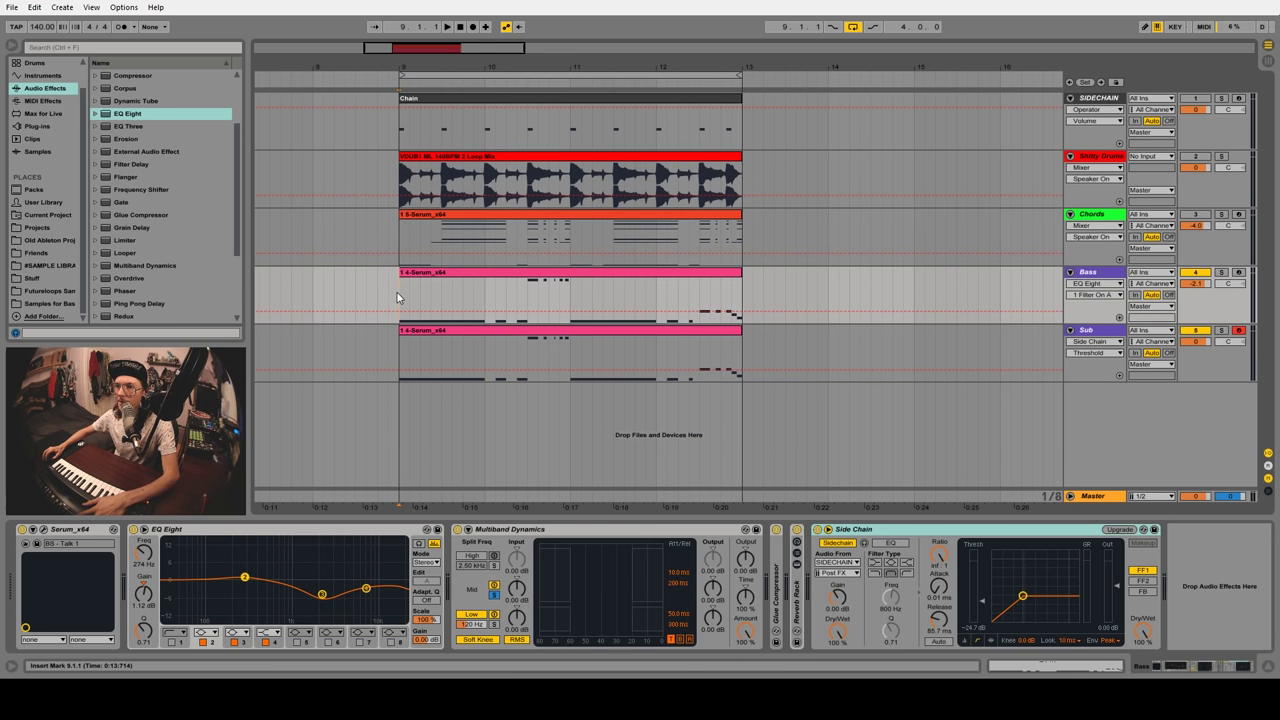
key(space)
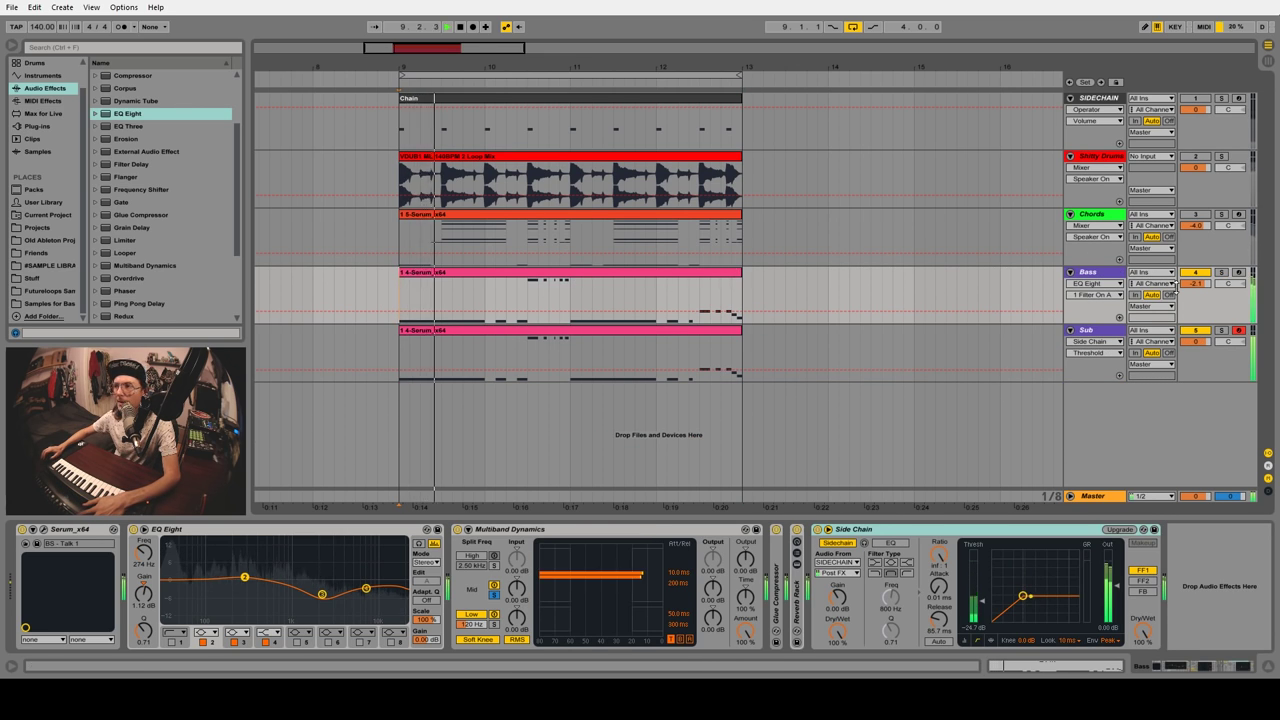
click(1195, 214)
key(space)
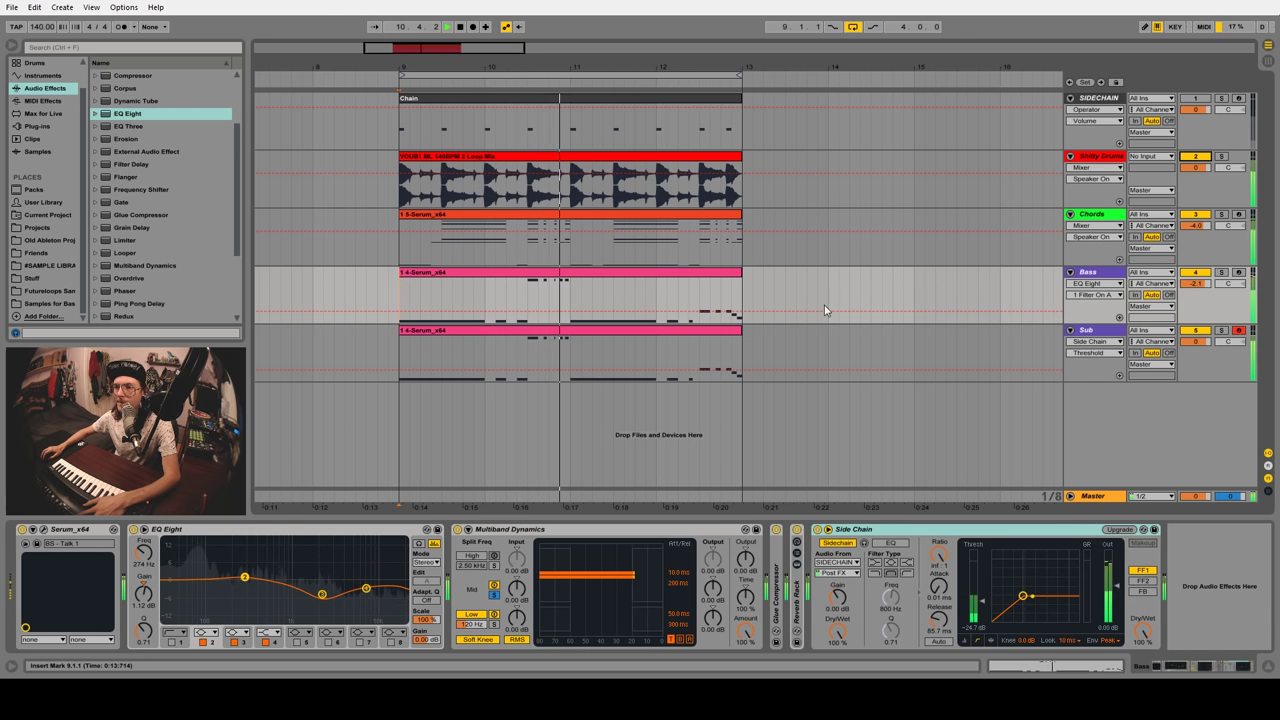
drag(723, 63, 561, 65)
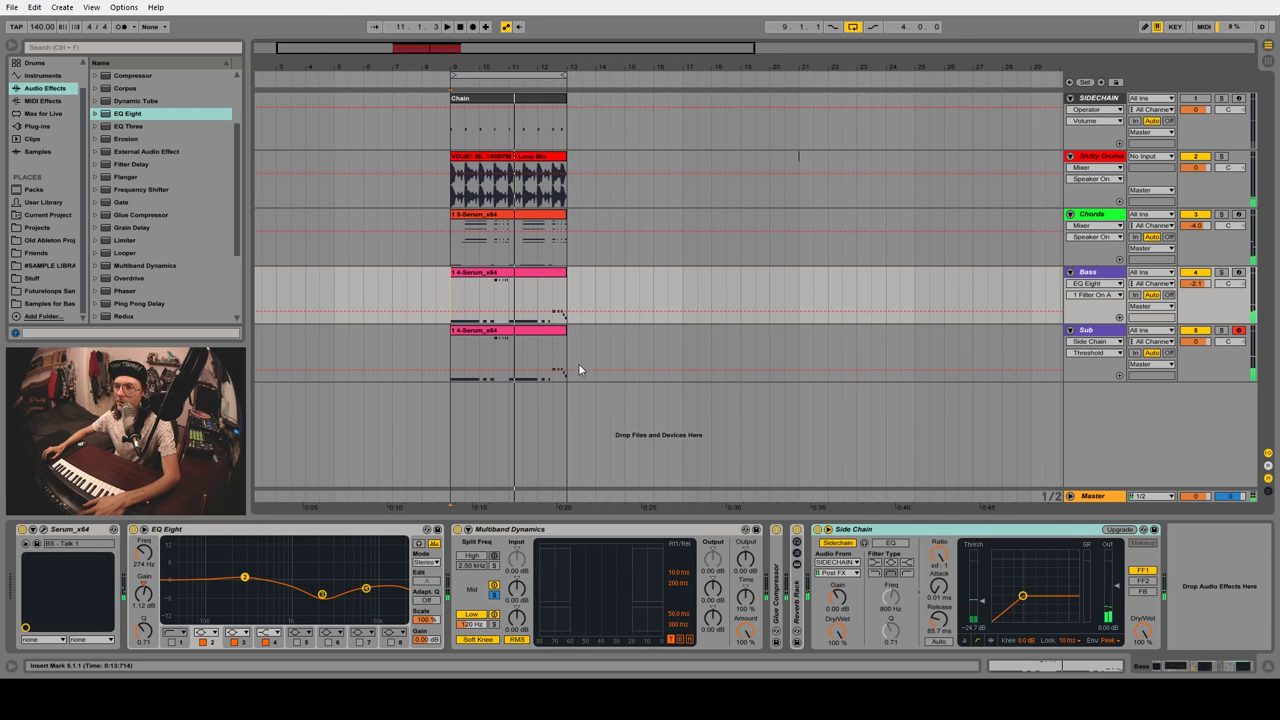
Duplicate bars 9–13 into bars 13–17, delete the duplicated Bass clip, and play from bar 13
drag(578, 370, 452, 120)
key(ctrl+d)
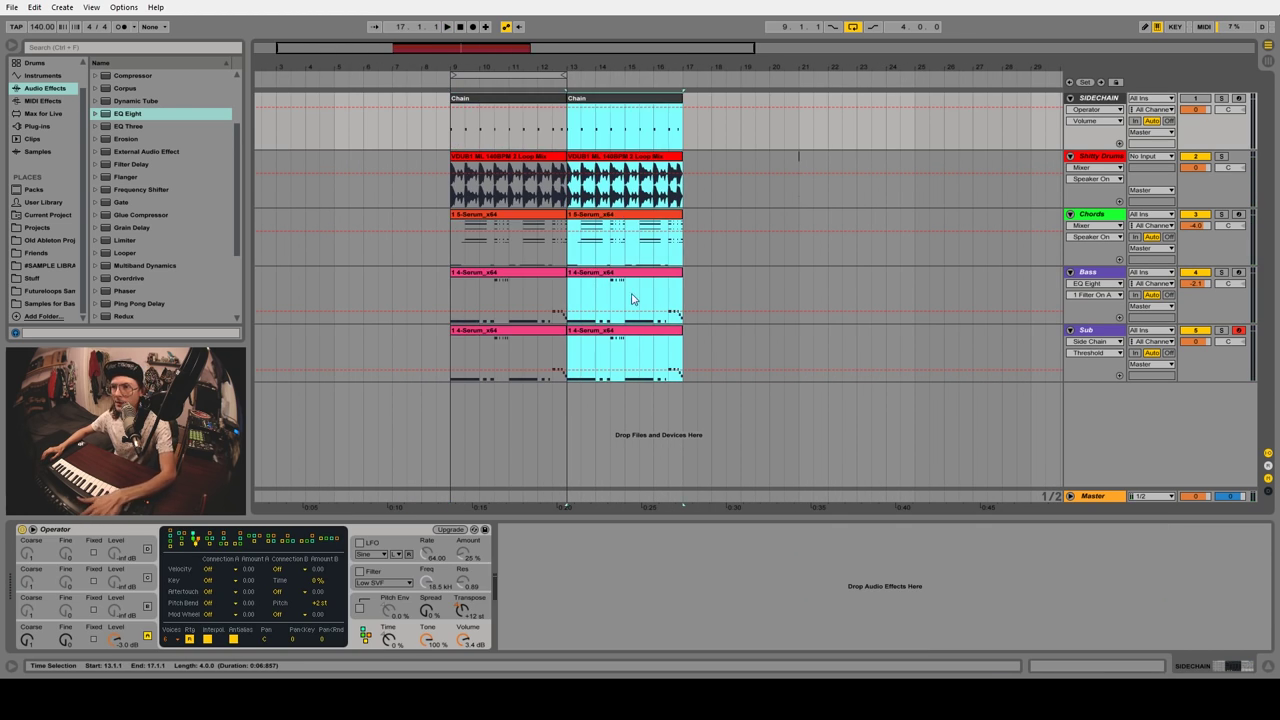
click(632, 299)
click(630, 273)
key(Delete)
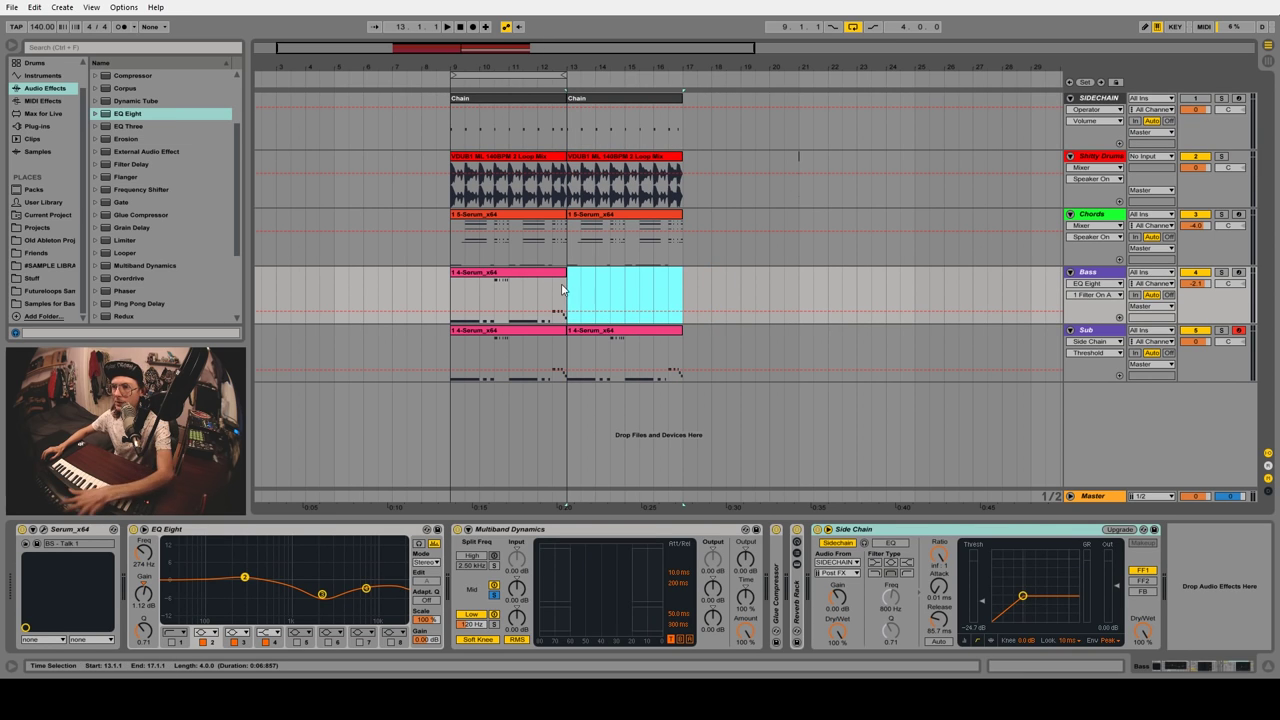
click(568, 292)
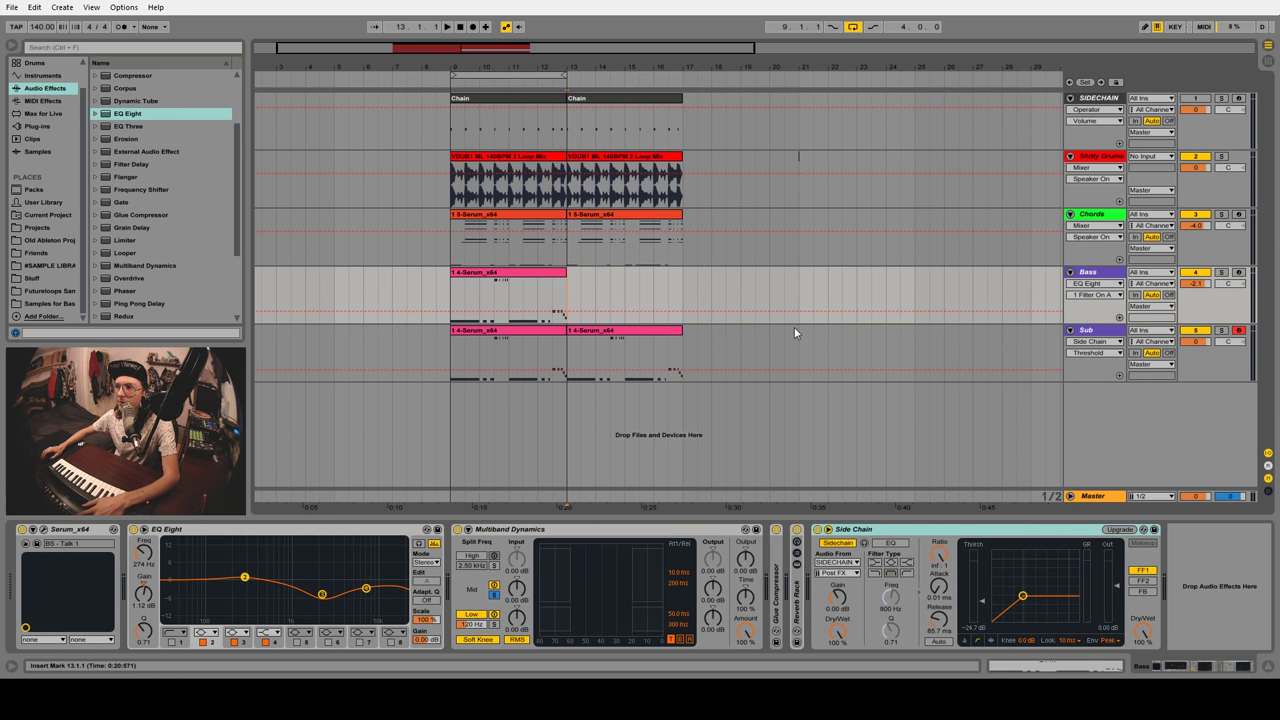
key(space)
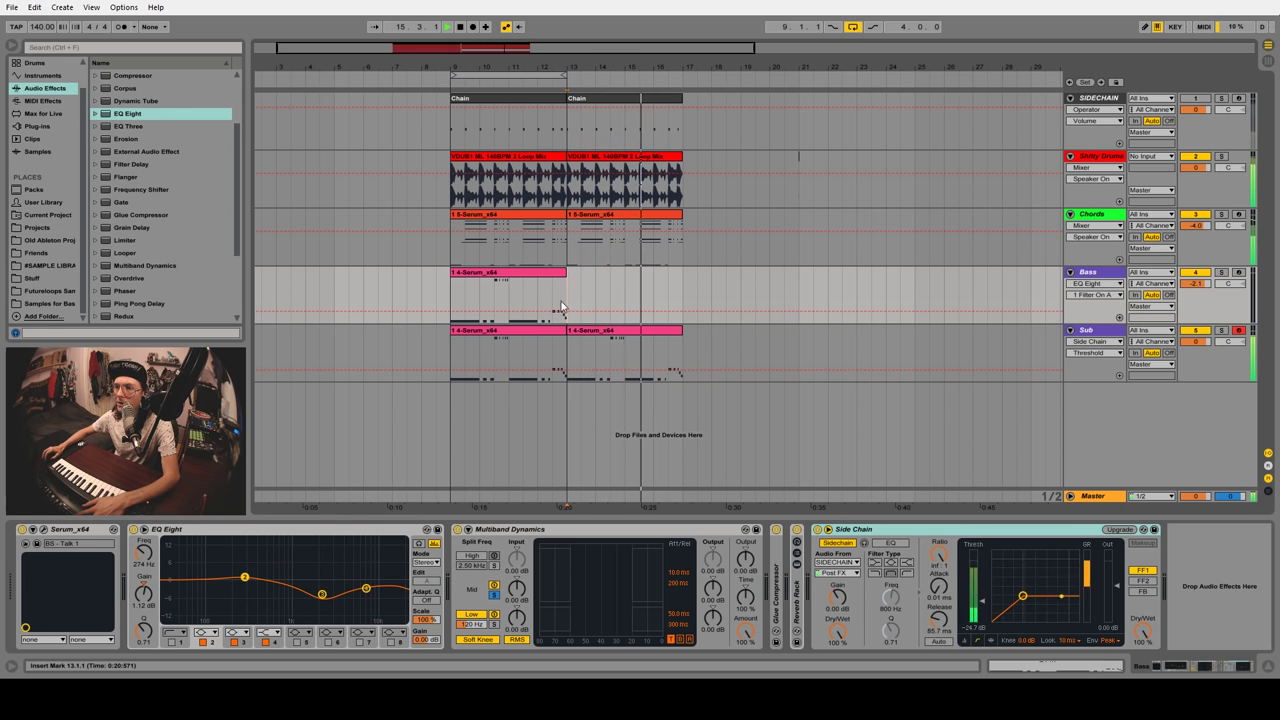
Extend the loop to bars 9–17 and copy the Bass clip to start at bar 17
drag(566, 75, 682, 75)
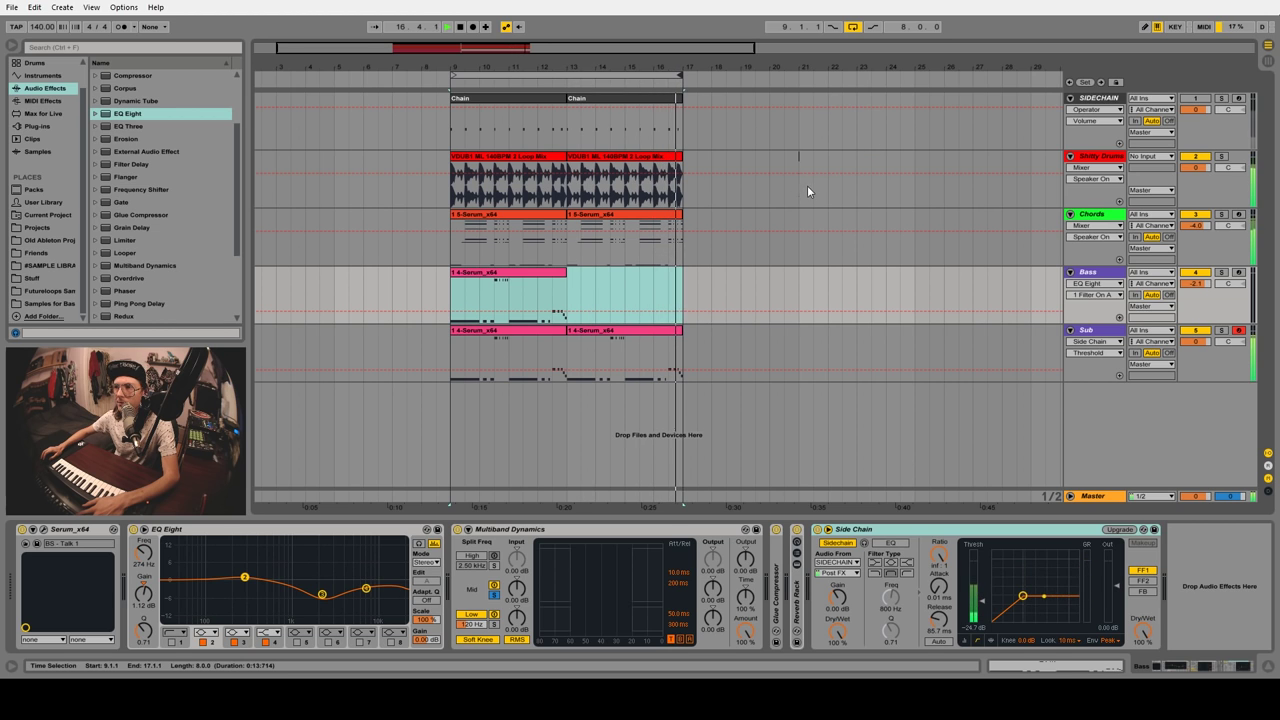
drag(771, 190, 814, 190)
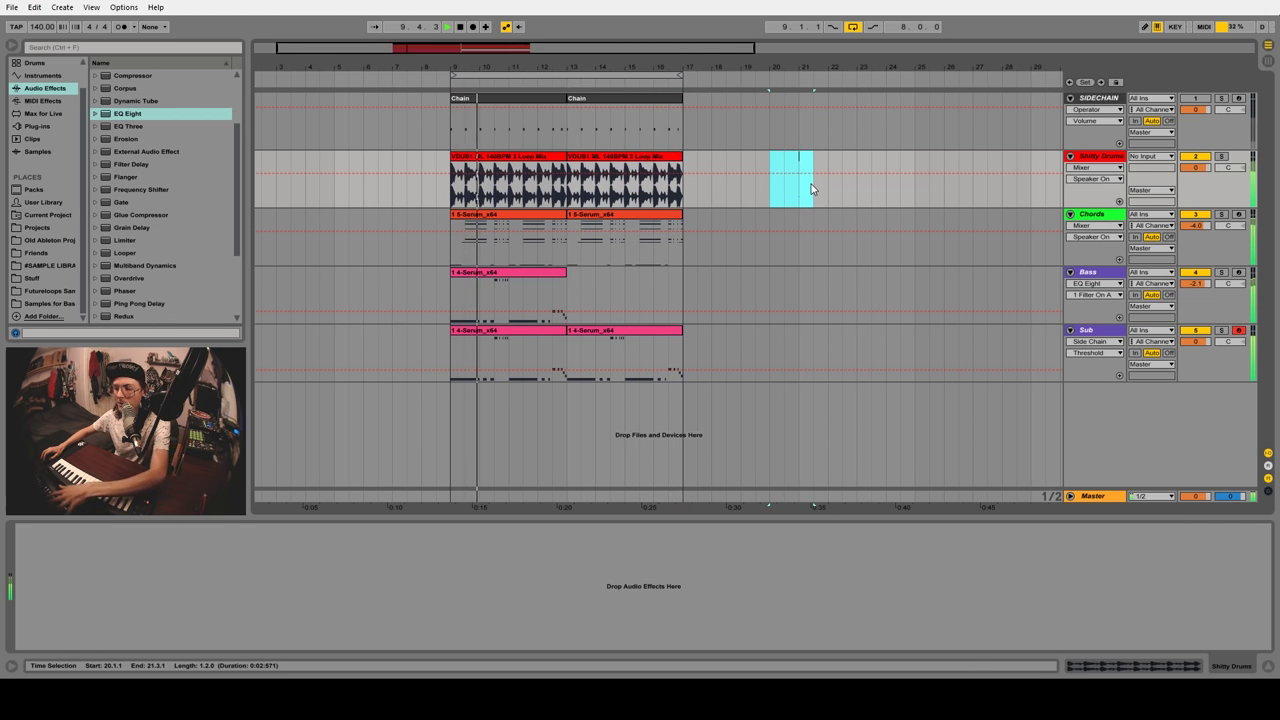
click(710, 251)
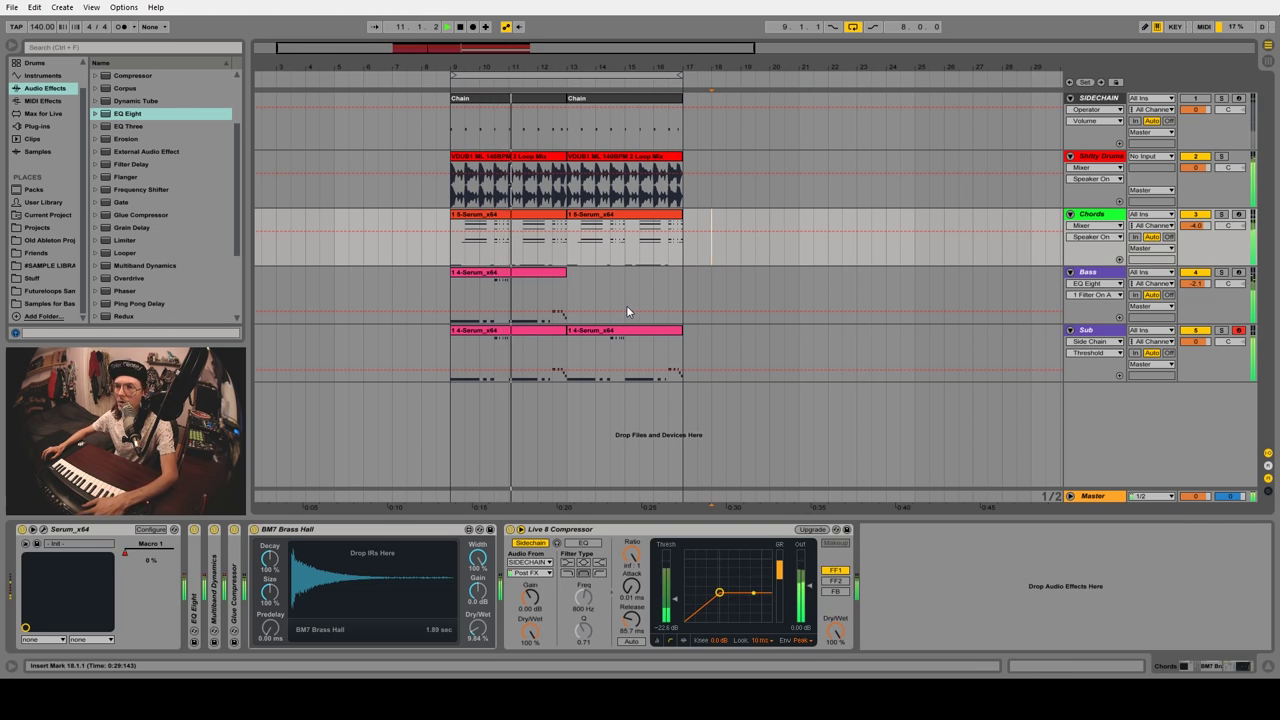
click(538, 278)
drag(538, 278, 761, 275)
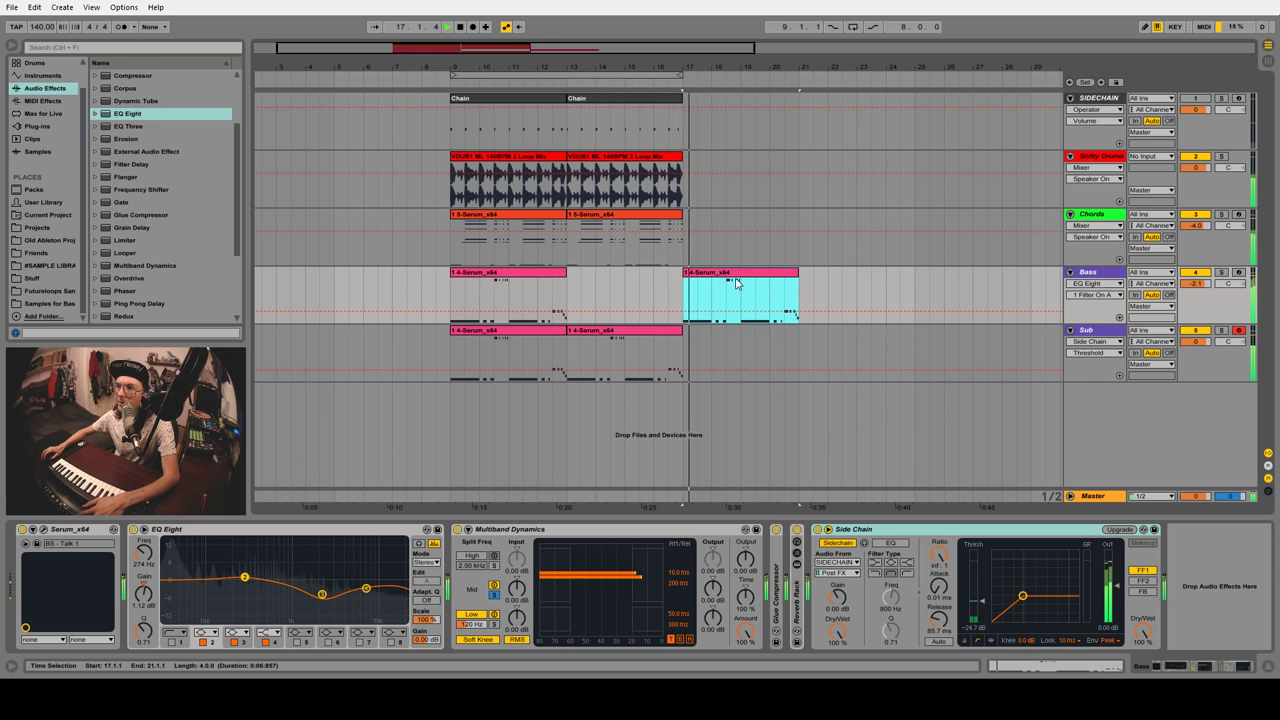
Repeat the first half bar of the new Bass clip through bars 17–21
key(space)
drag(684, 297, 700, 297)
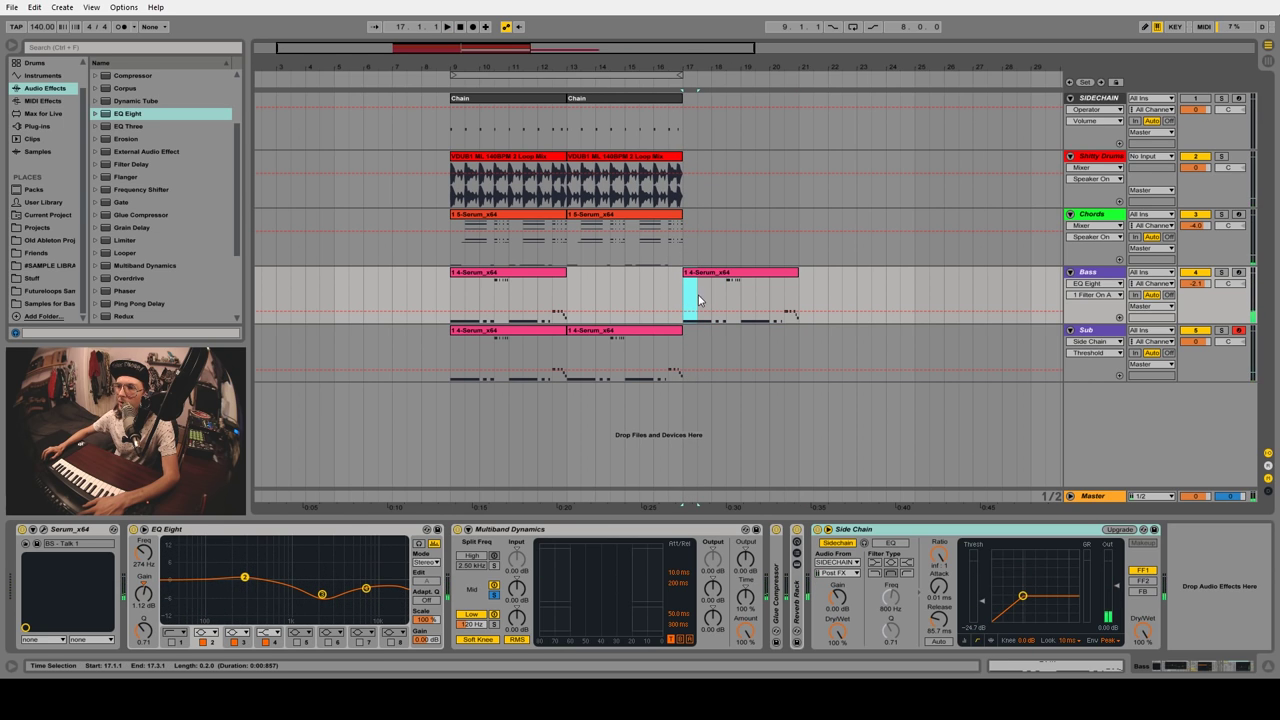
key(ctrl+d)
key(ctrl+d)
key(ctrl+d)
key(ctrl+d)
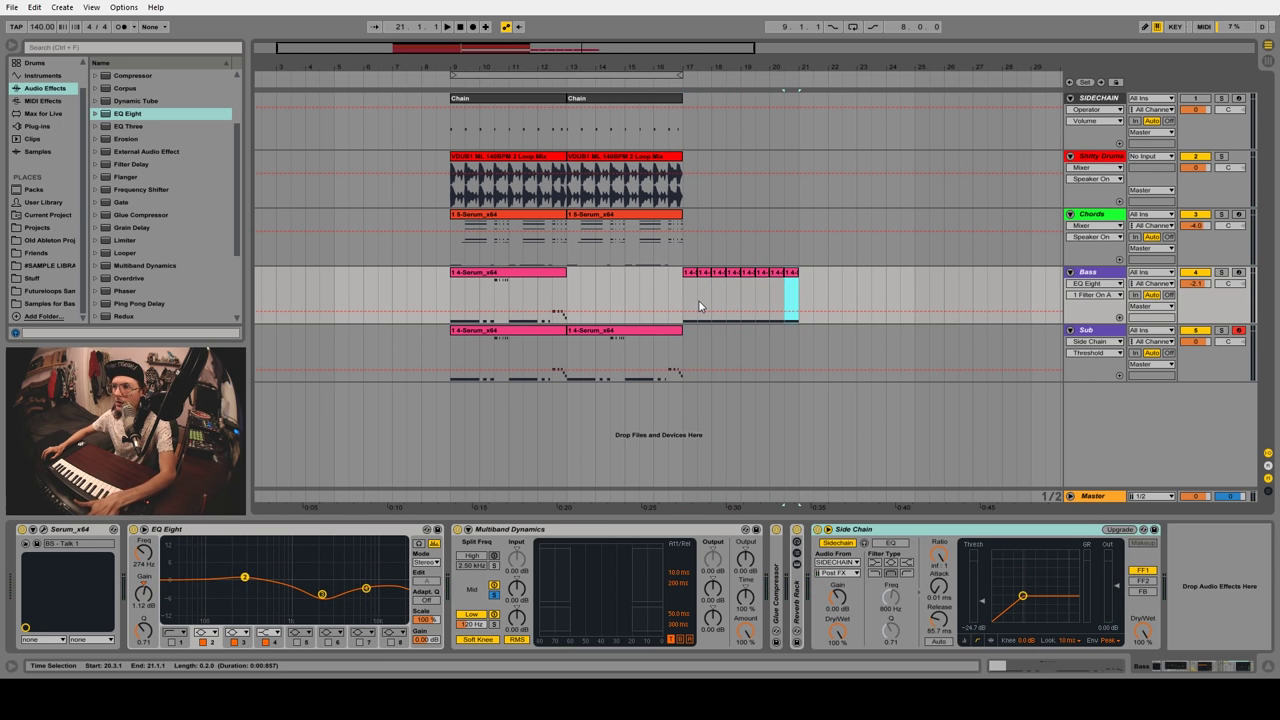
click(700, 306)
key(space)
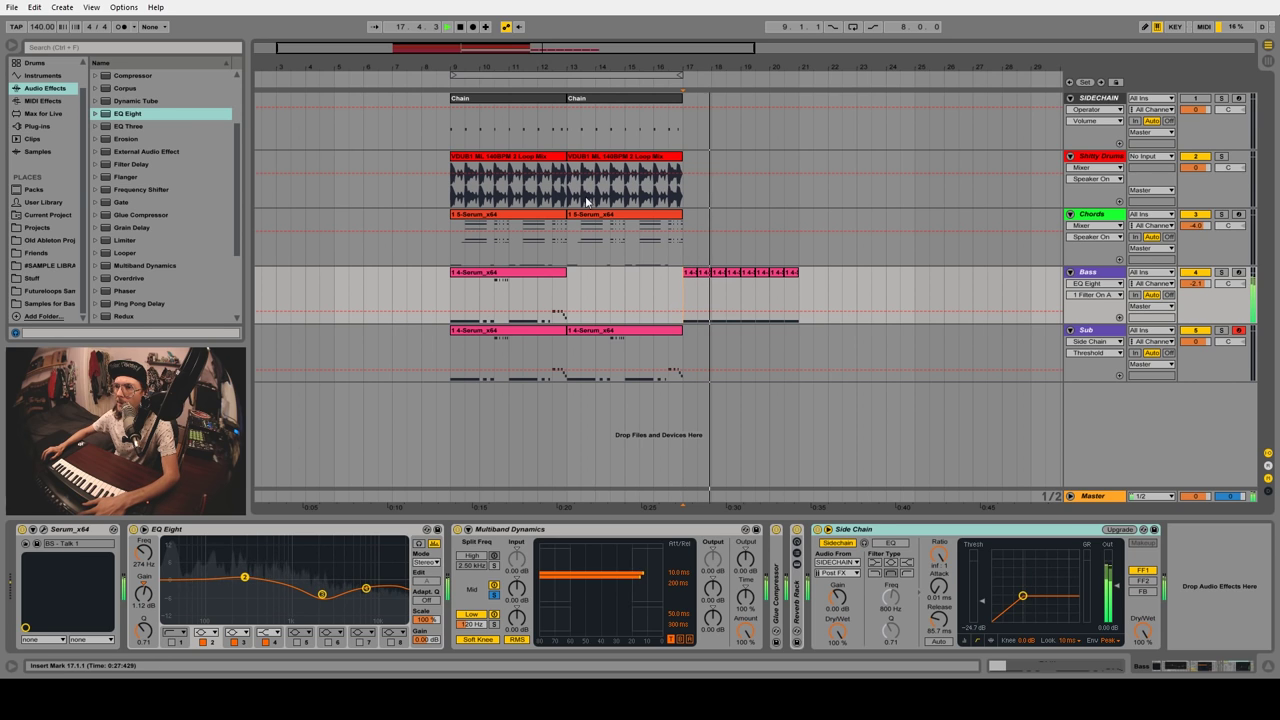
key(plus)
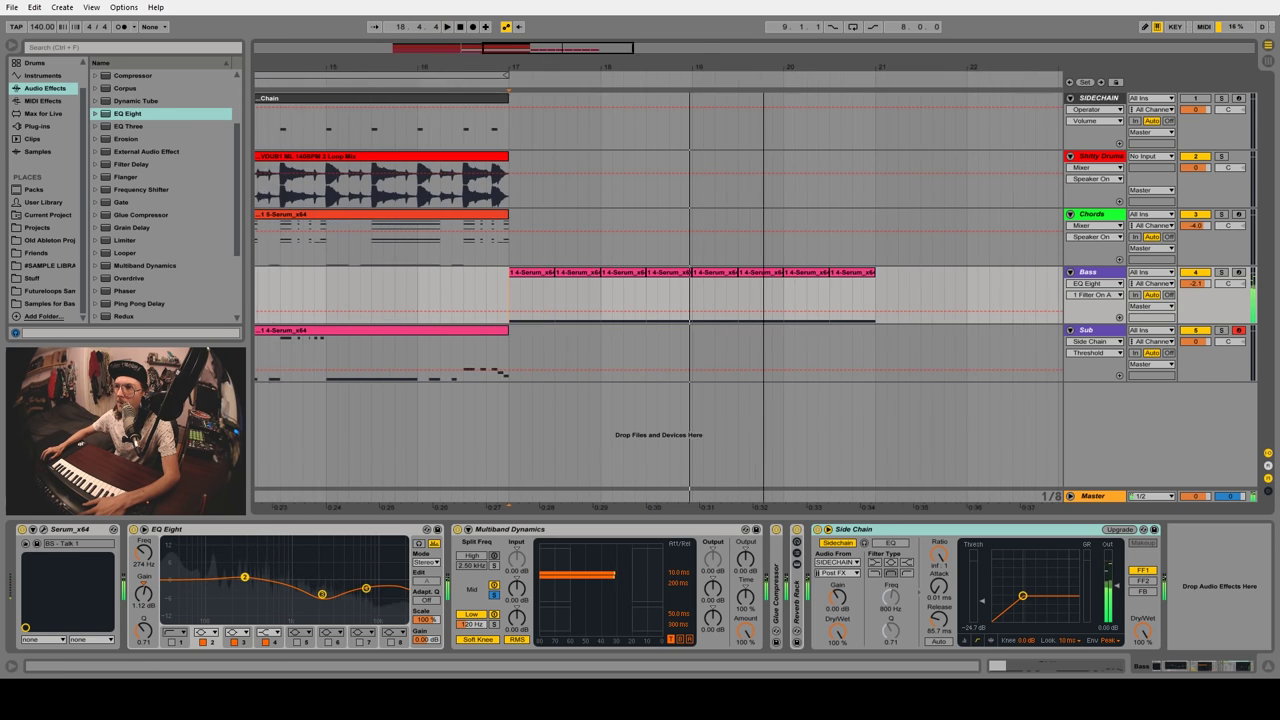
Stutter a one-beat Bass slice at bar 19 by repeating it forward
drag(693, 287, 713, 287)
key(ctrl+d)
key(ctrl+d)
key(ctrl+d)
key(ctrl+d)
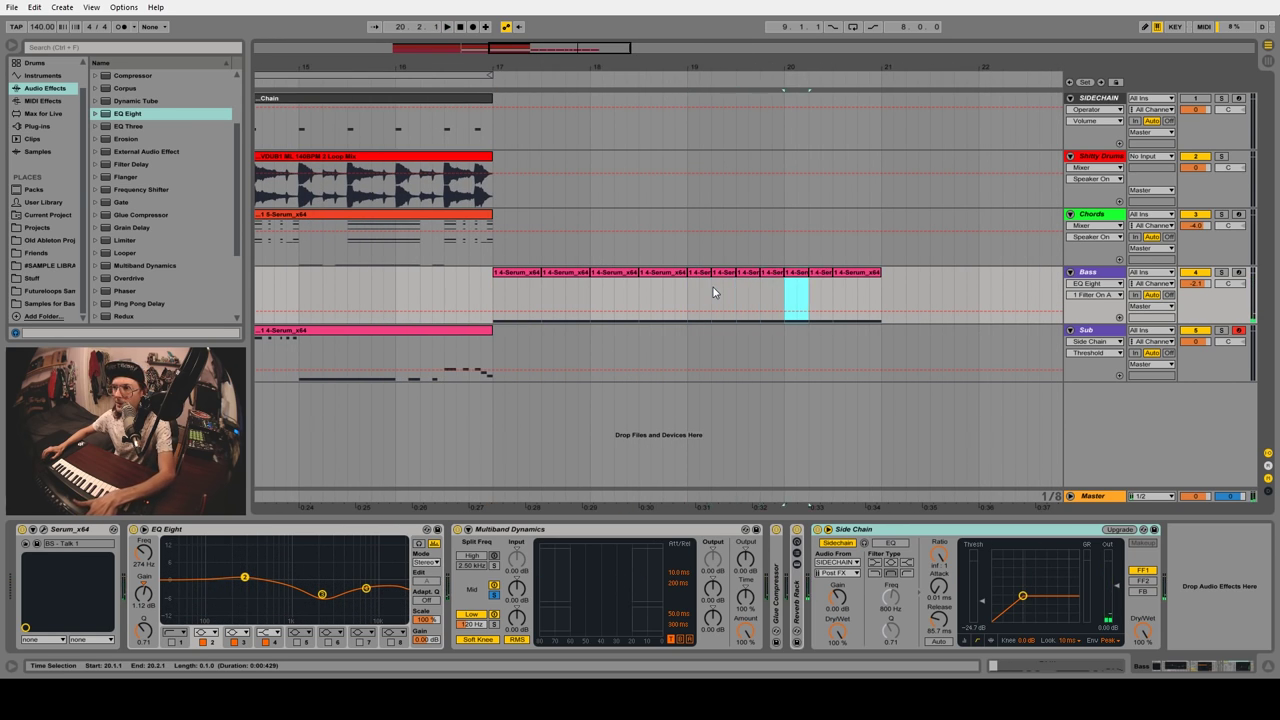
key(ctrl+d)
key(ctrl+d)
key(ctrl+d)
click(522, 285)
key(space)
key(minus)
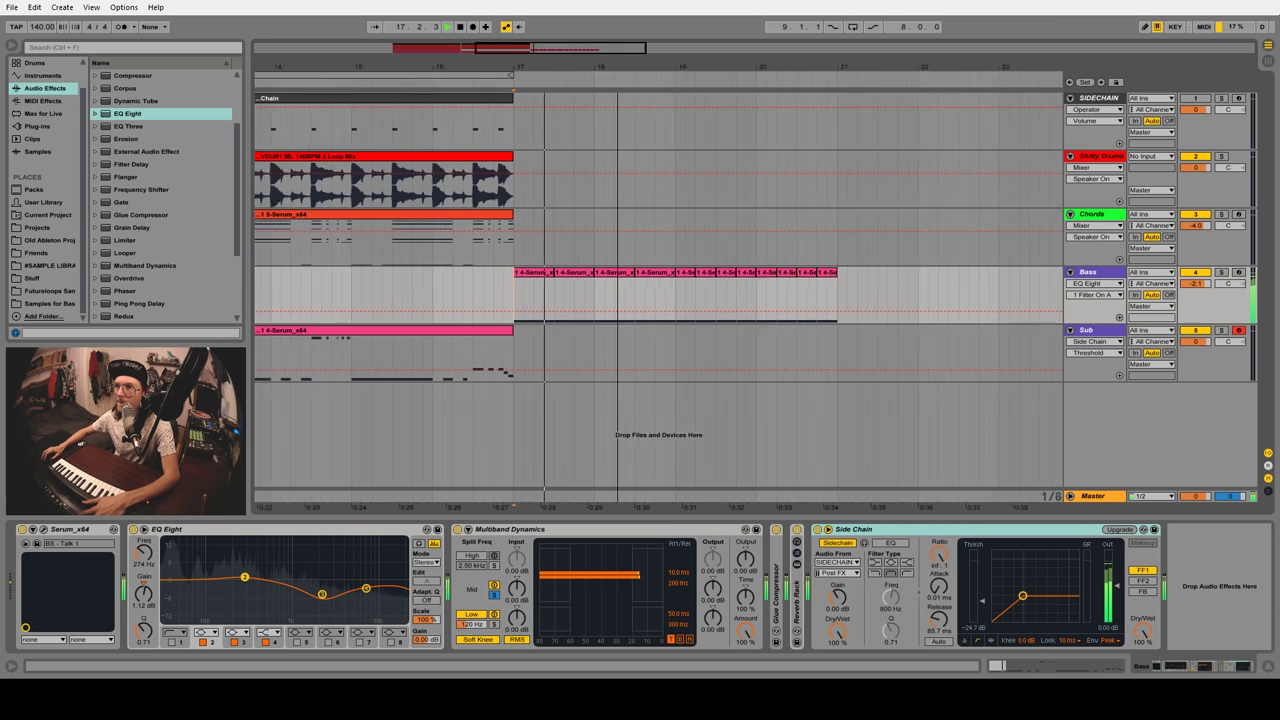
key(minus)
key(space)
Chop the drums at bar 17 into repeated half-bar and one-beat slices out to bar 21
click(495, 180)
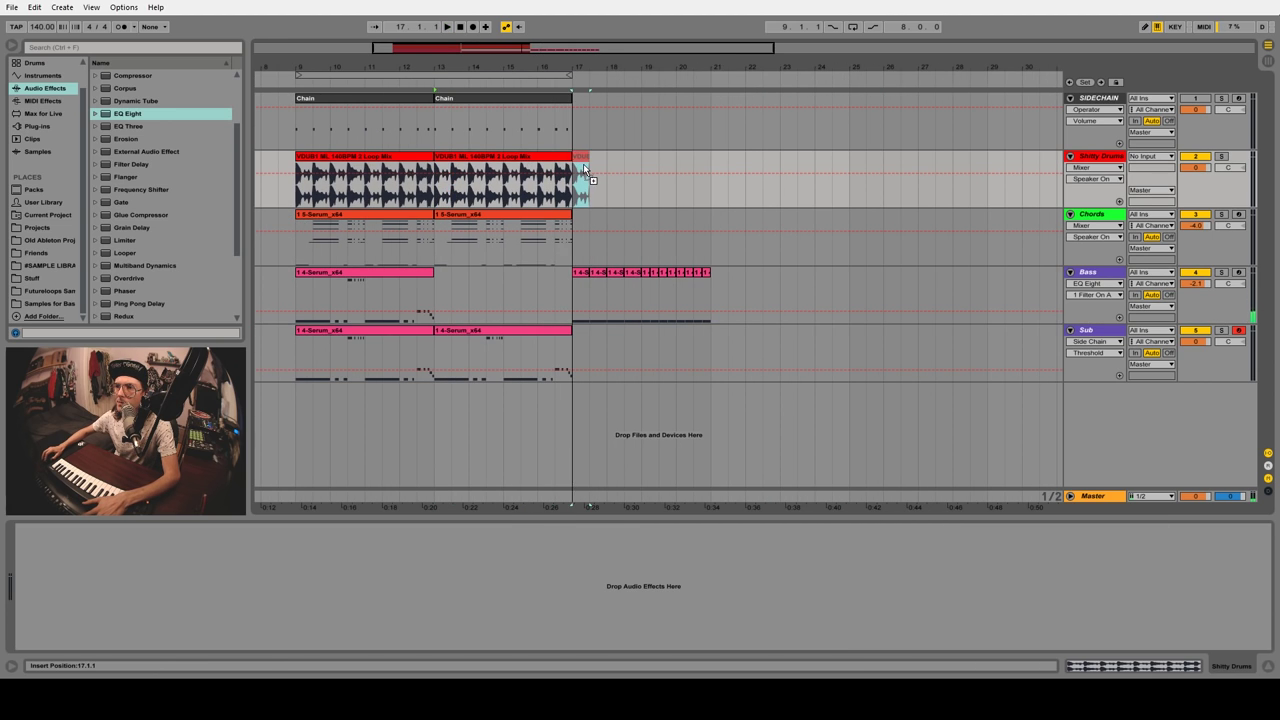
key(ctrl+d)
key(ctrl+d)
key(ctrl+d)
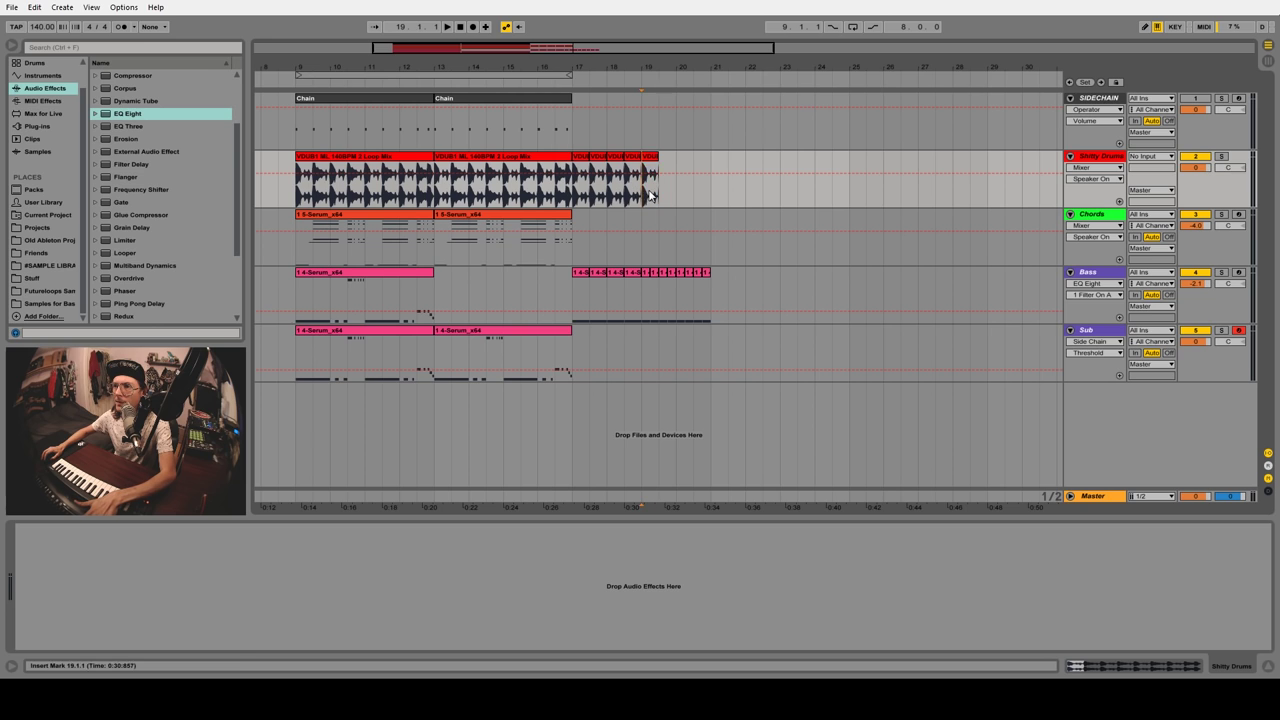
key(plus)
key(plus)
key(ctrl+d)
key(ctrl+d)
key(ctrl+d)
key(ctrl+d)
key(ctrl+d)
key(ctrl+d)
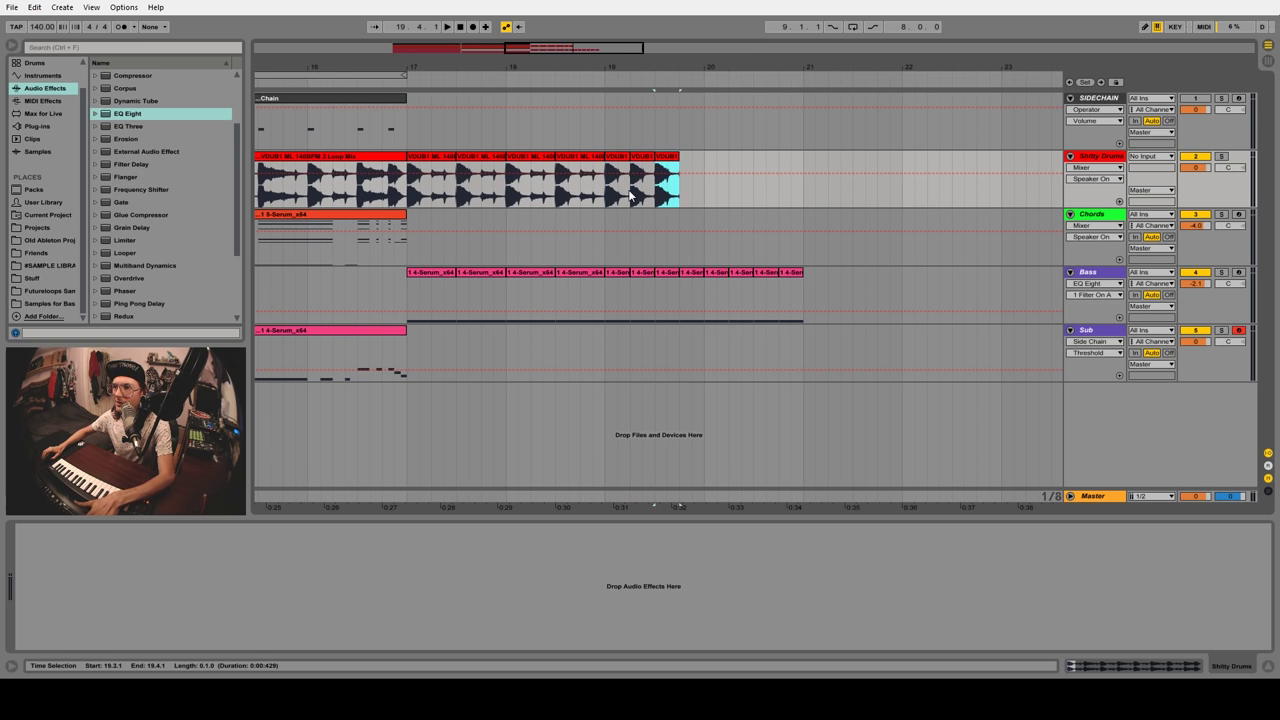
click(405, 193)
key(space)
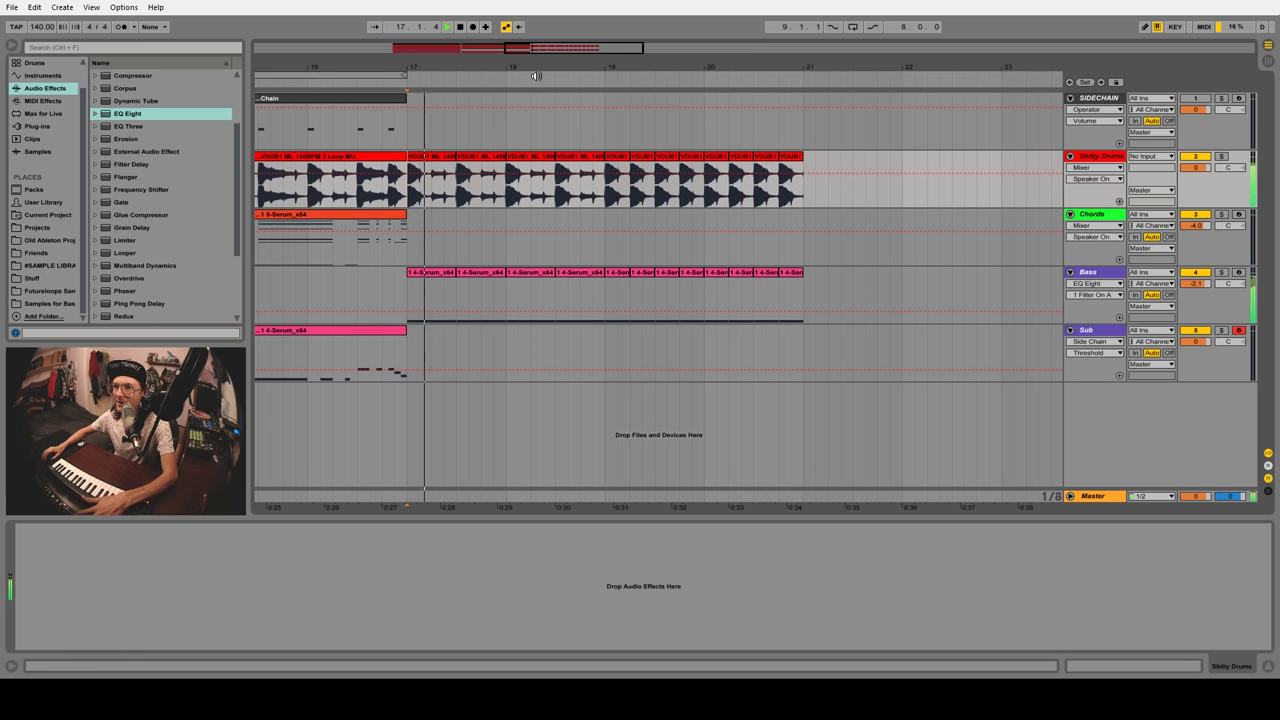
key(minus)
key(minus)
key(minus)
Loop bars 9–21 with looping turned on
click(1100, 156)
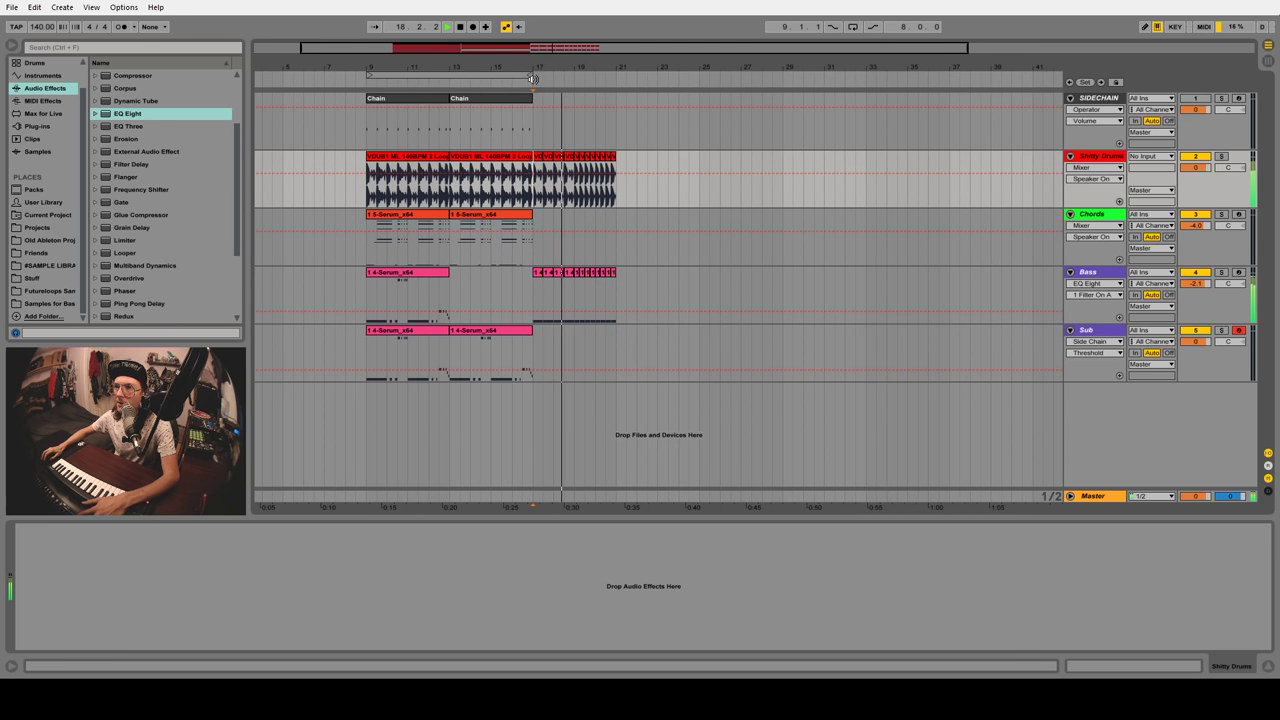
key(ctrl+l)
click(852, 27)
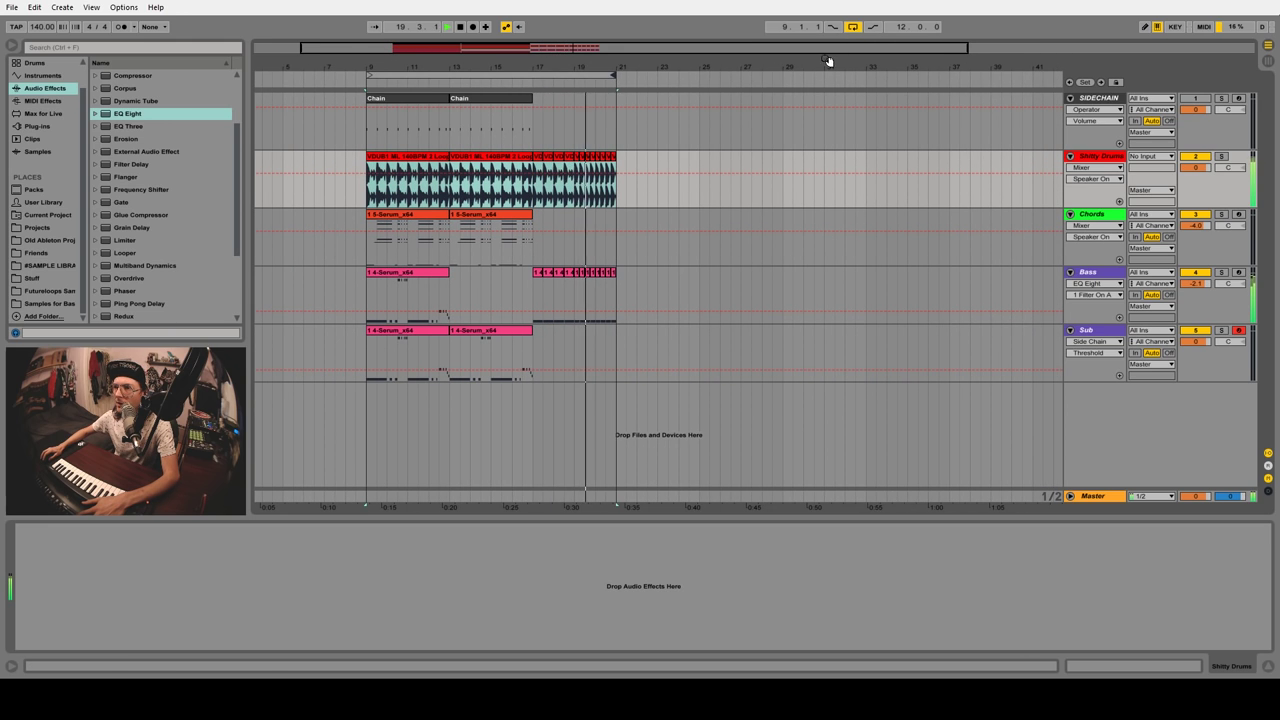